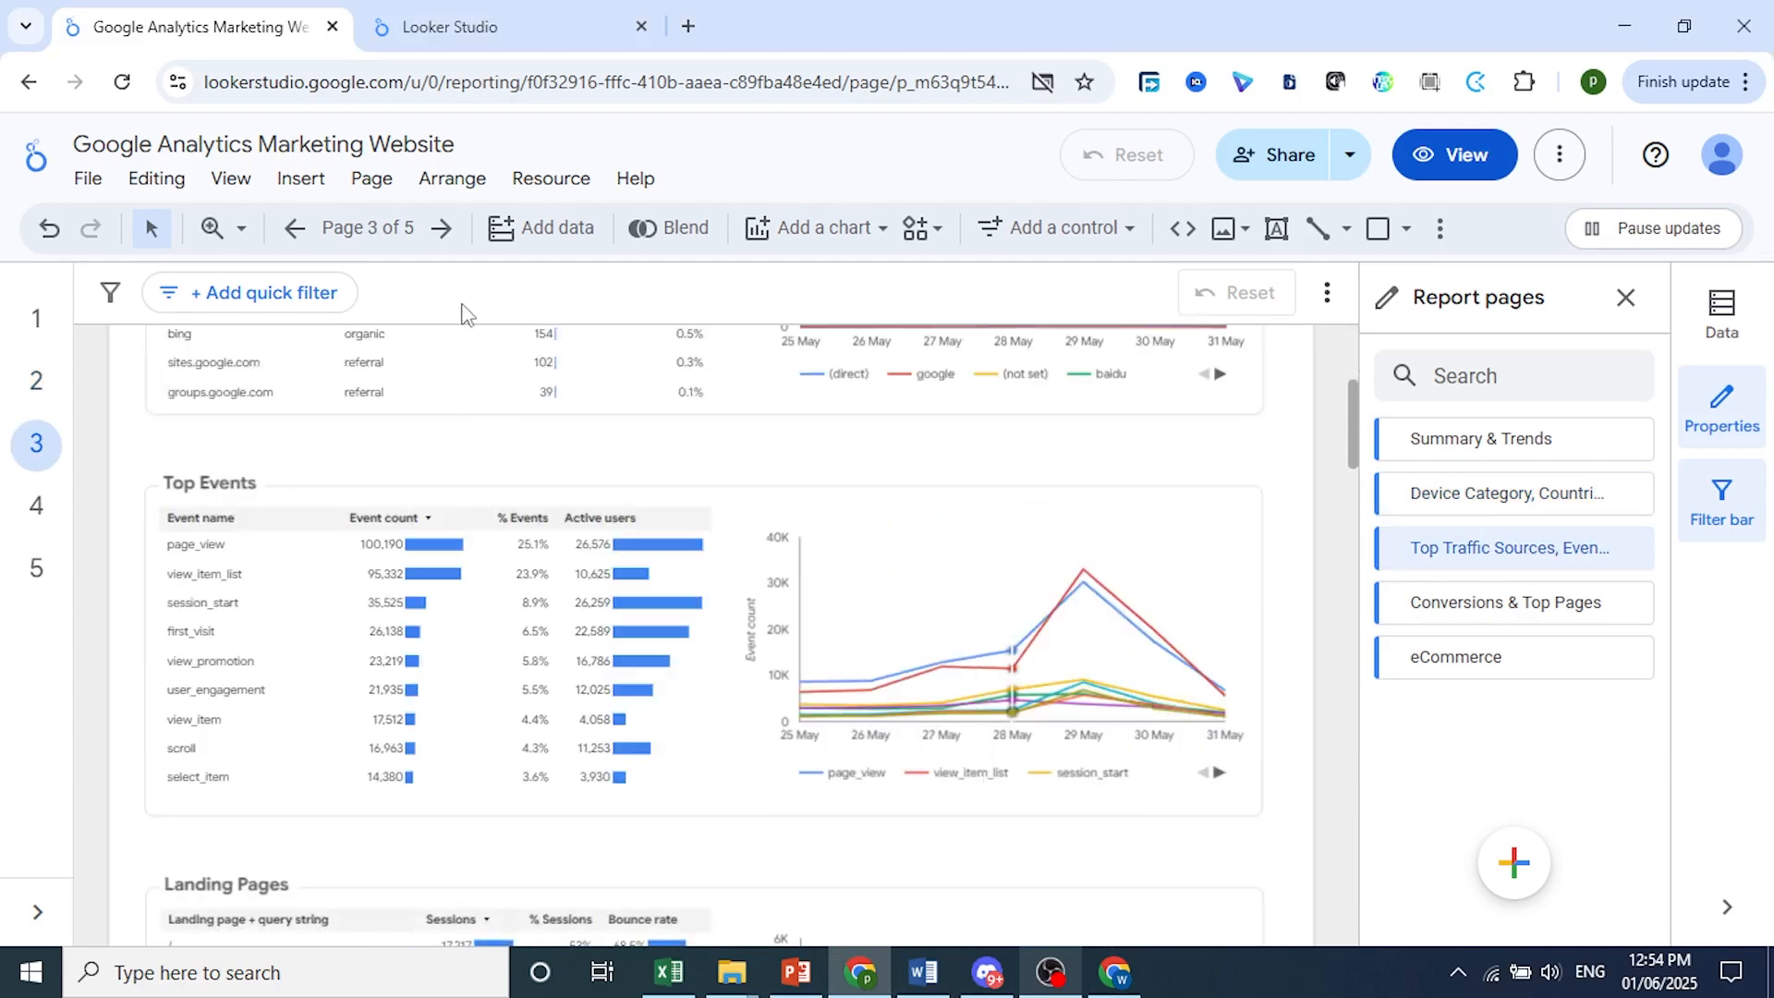
# - Open the full template gallery from the Looker Studio home page and examine the available report templates by category
pyautogui.click(467, 28)
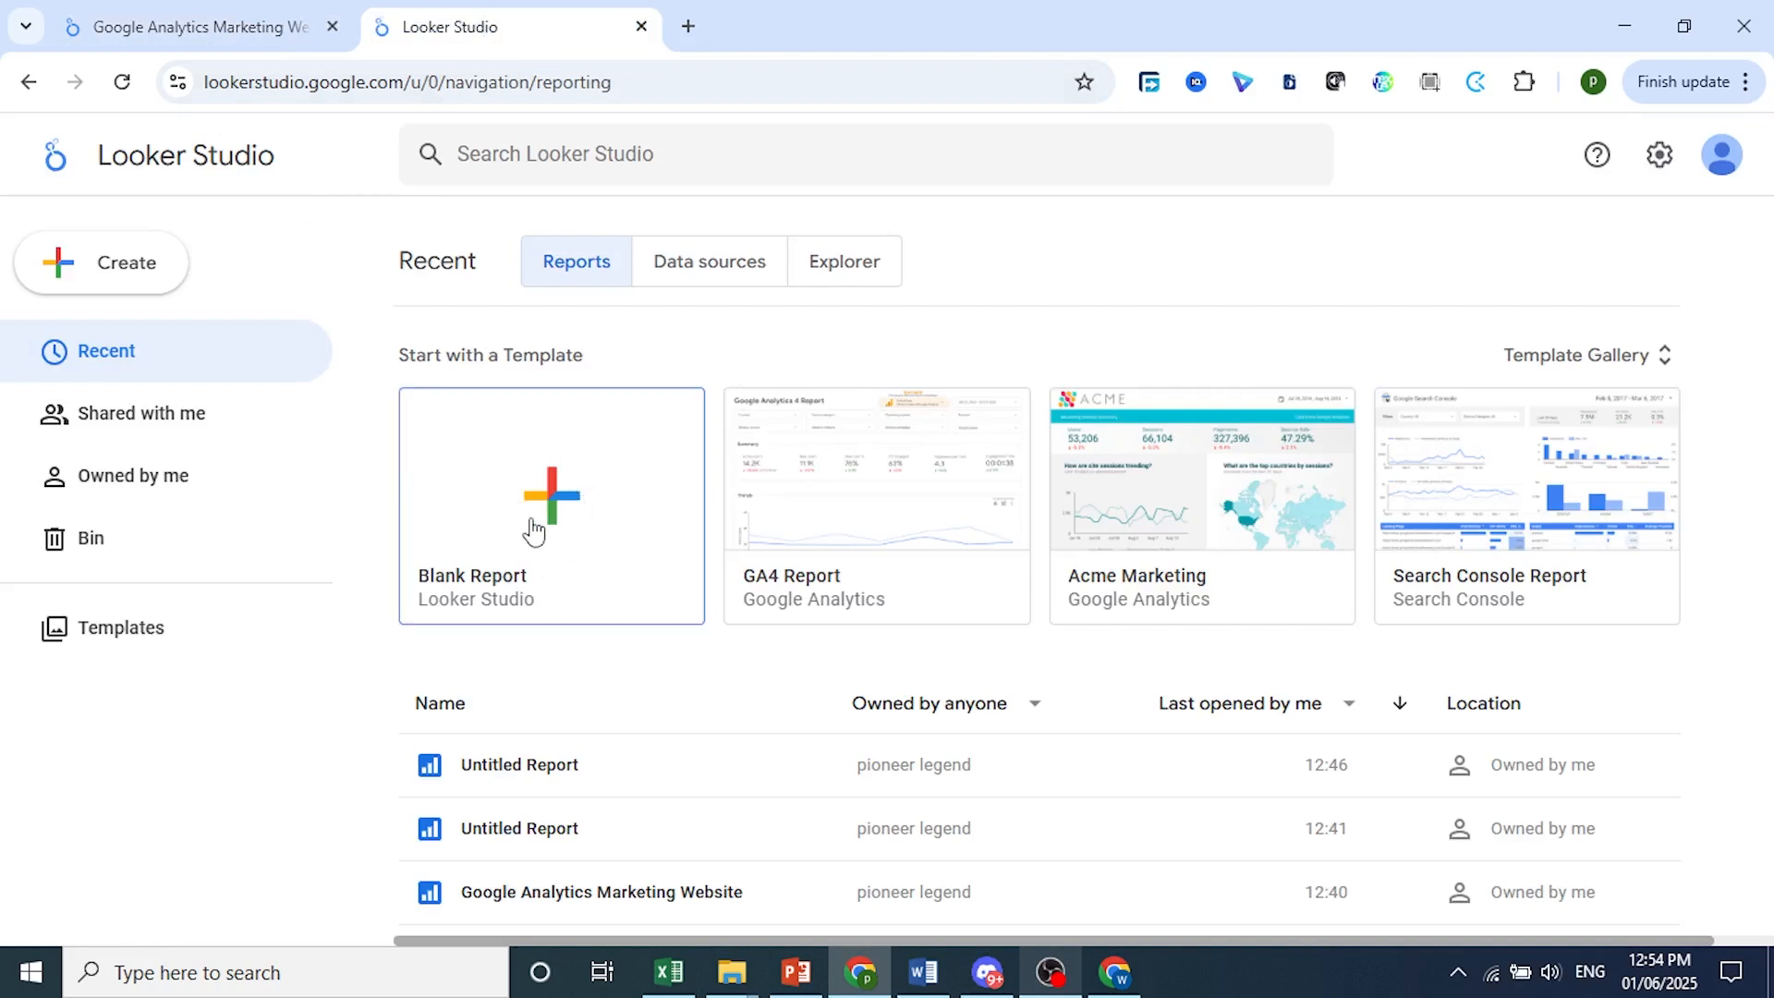
pyautogui.click(1560, 360)
pyautogui.scroll(-3, 1042, 571)
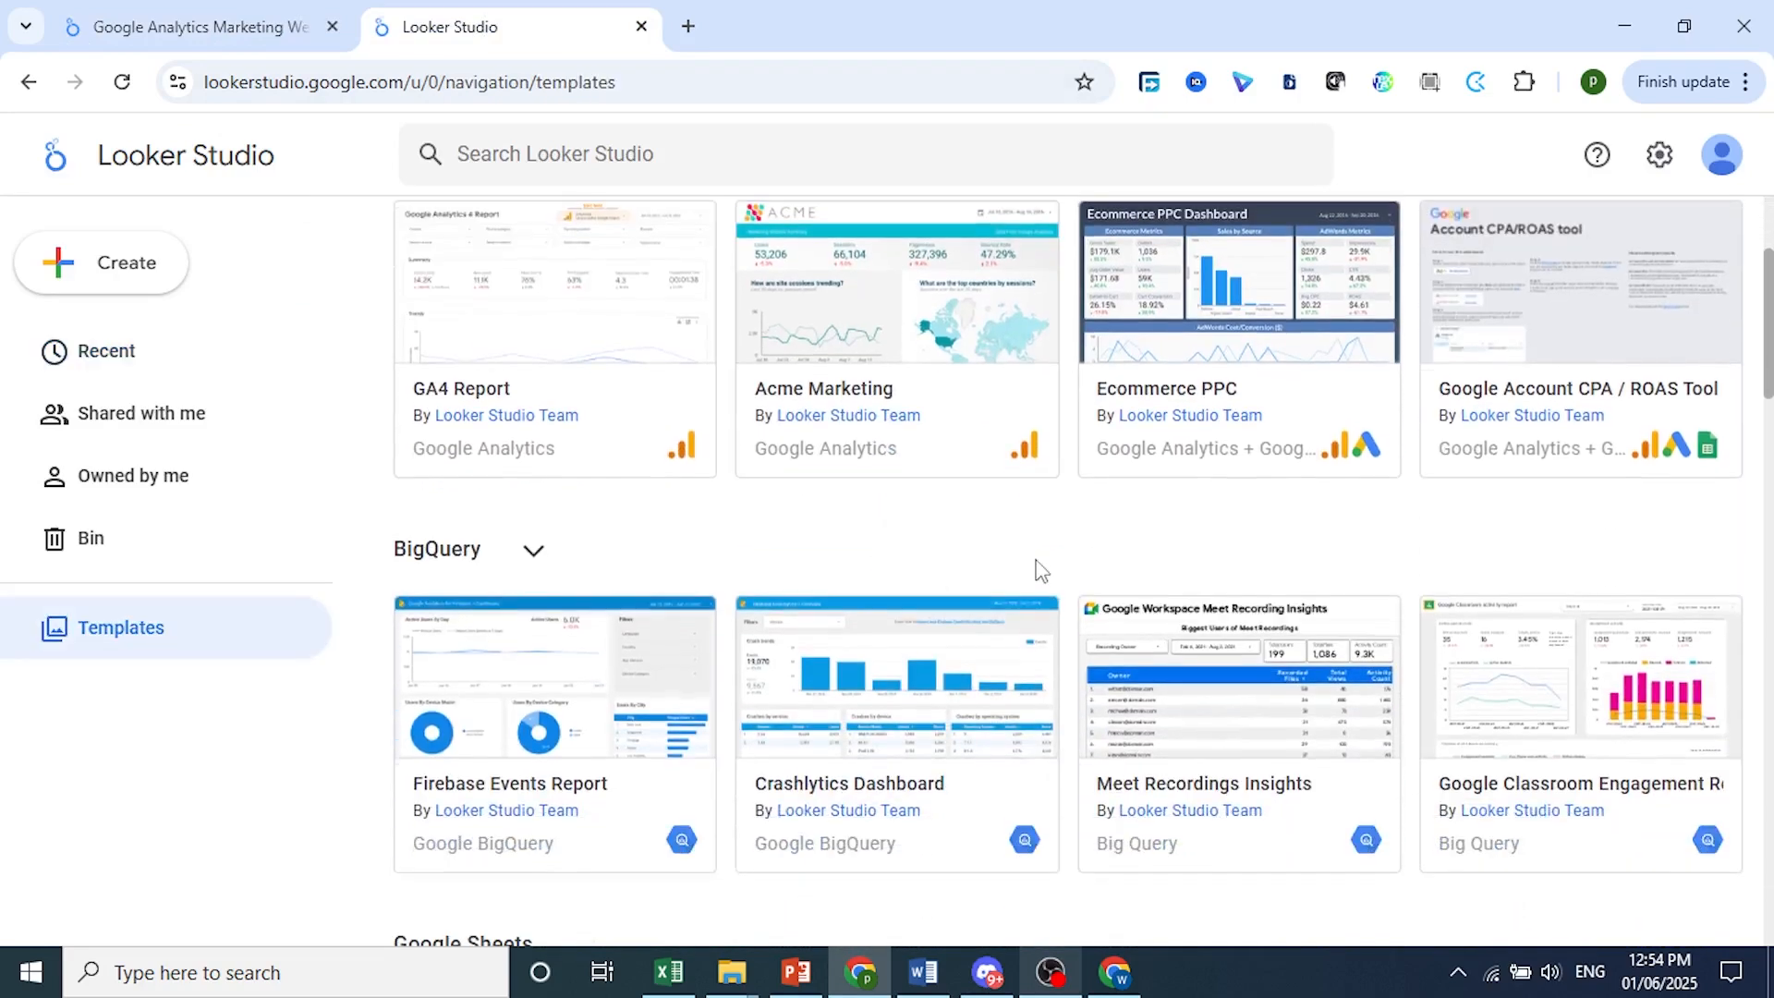
pyautogui.scroll(-6, 1042, 571)
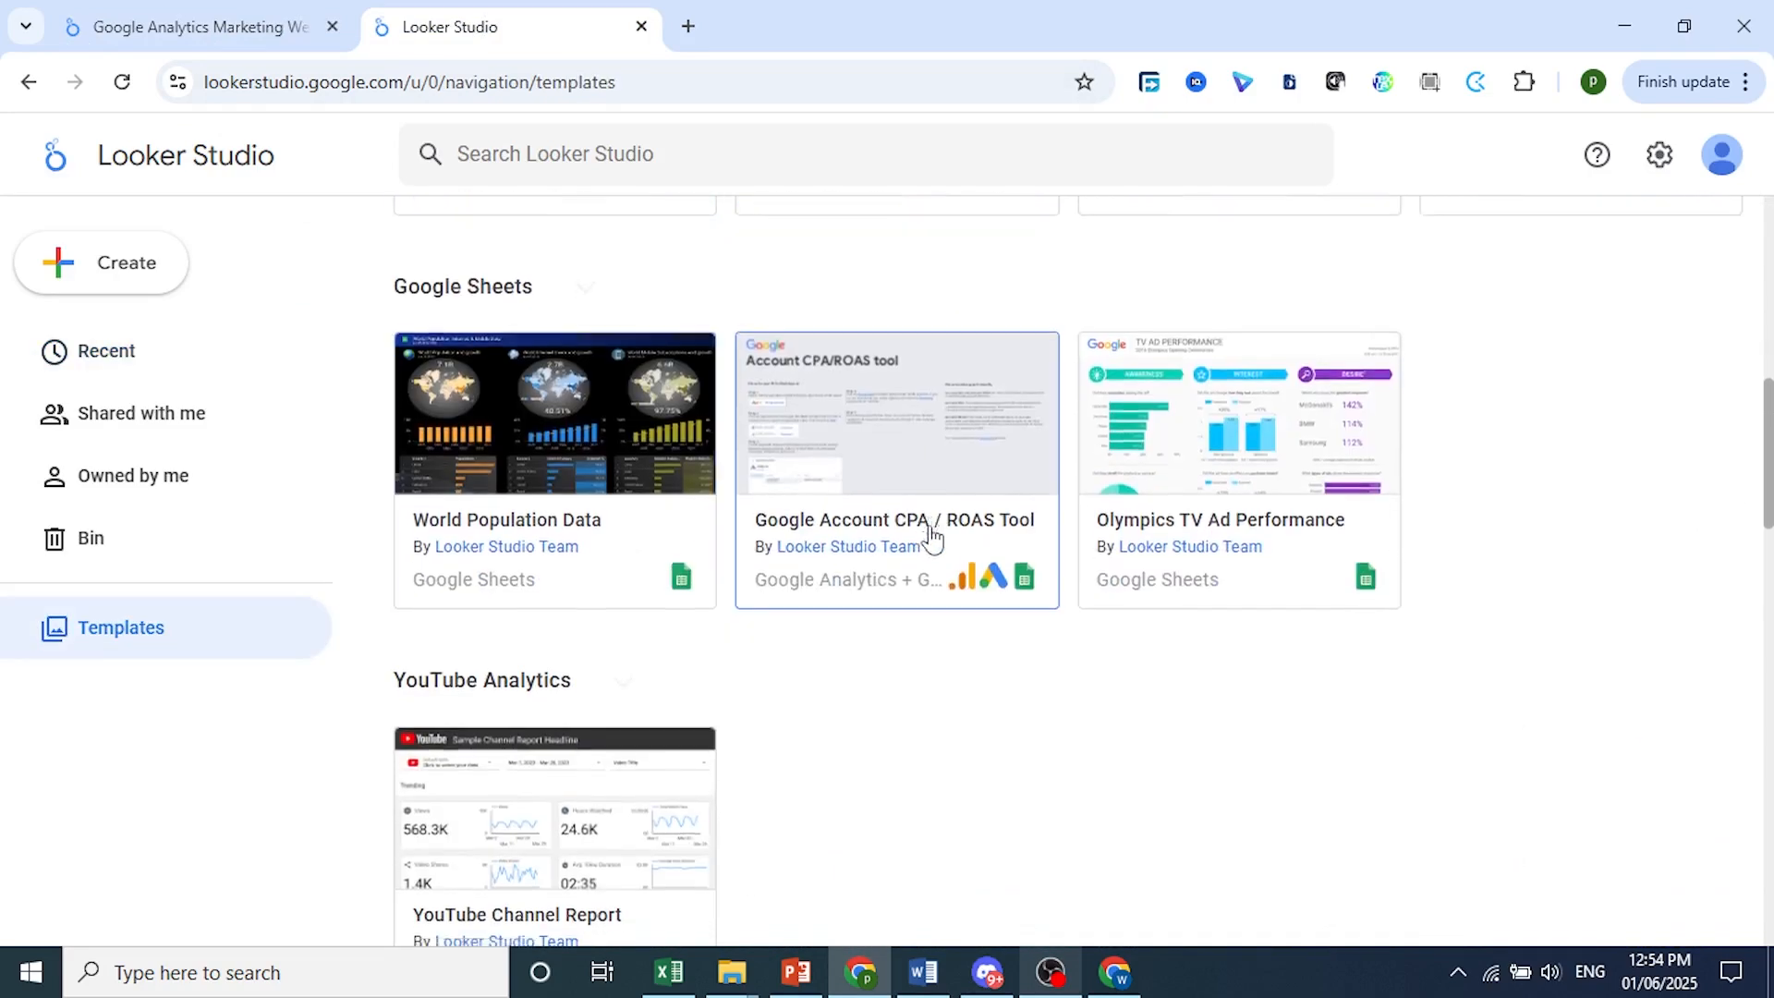
pyautogui.scroll(-15, 605, 592)
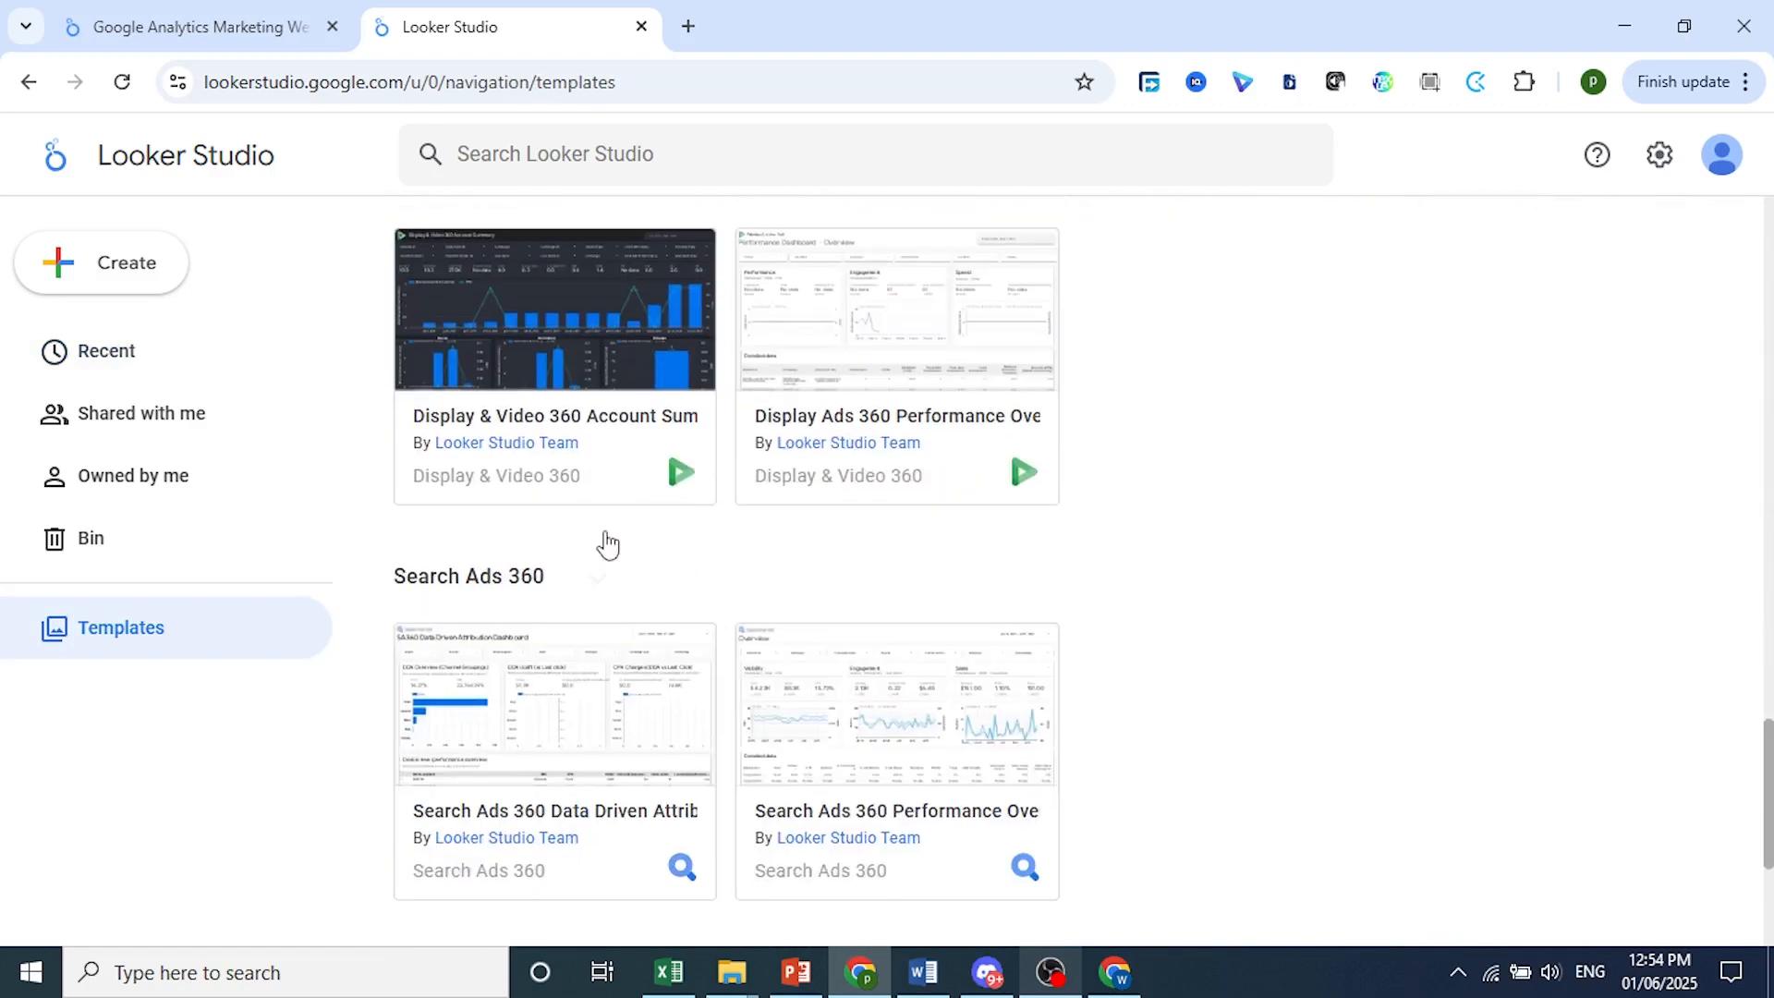
pyautogui.scroll(-4, 606, 545)
pyautogui.scroll(20, 606, 545)
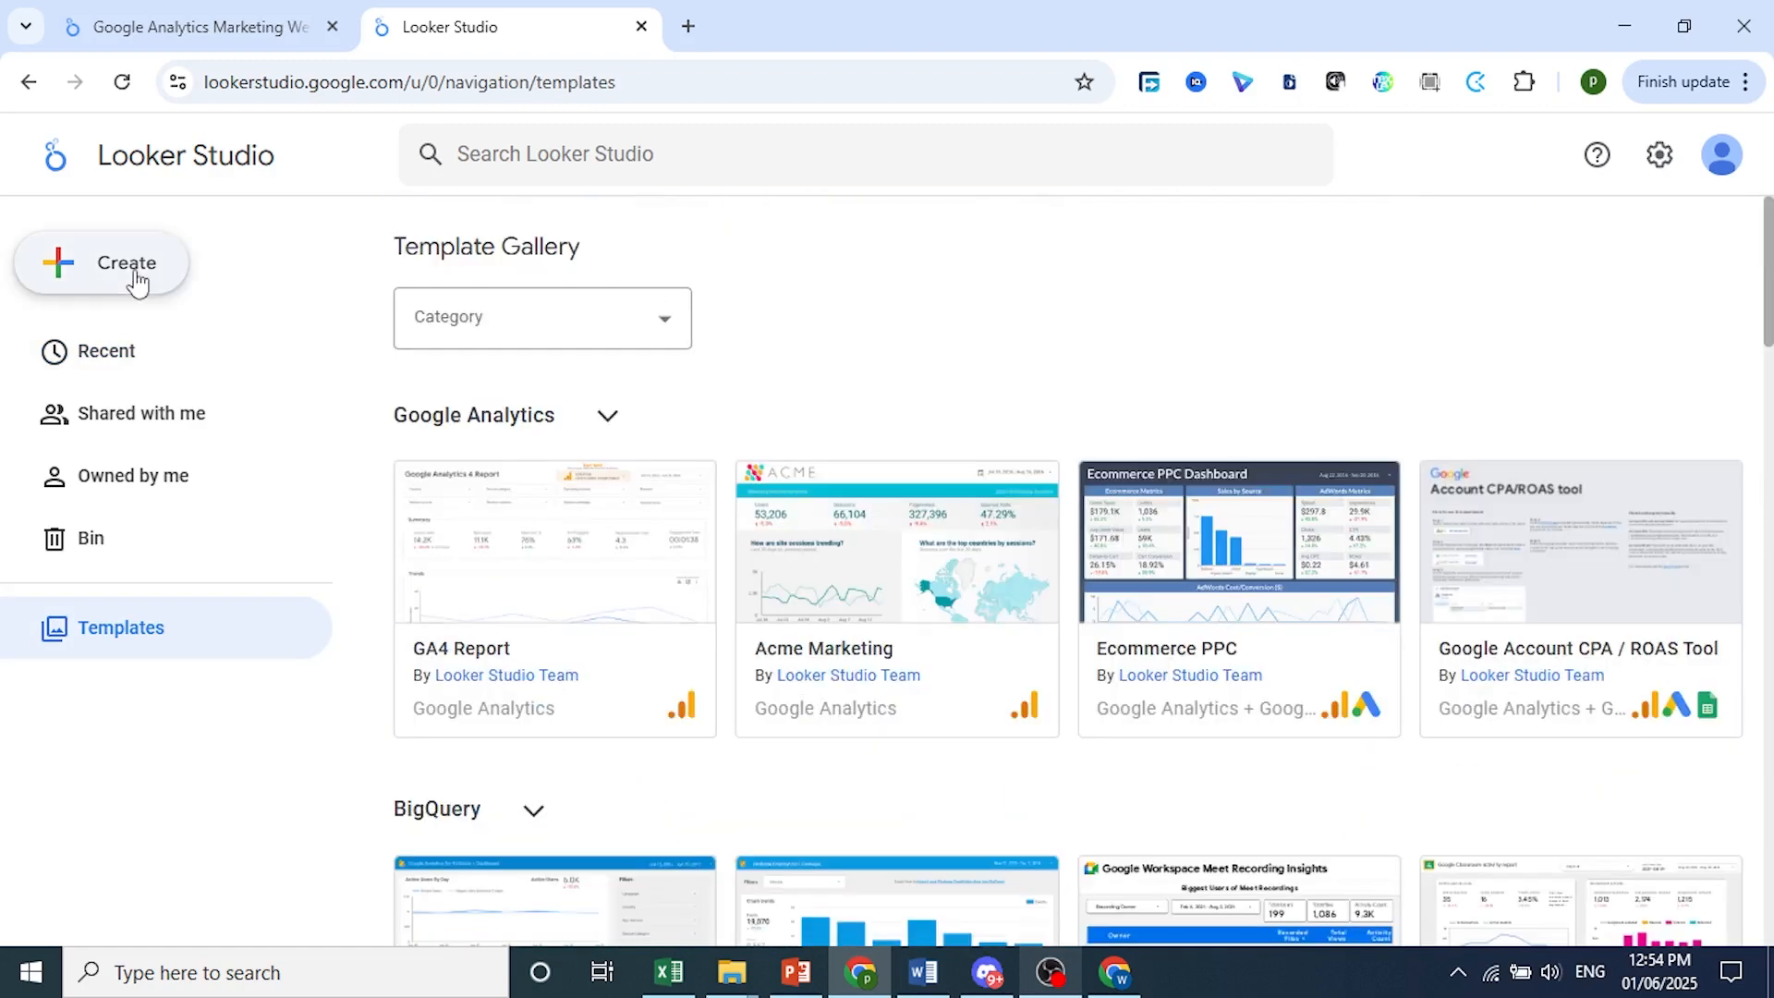
# - Create a new report from scratch and look through the Google data connectors offered for it
pyautogui.click(134, 277)
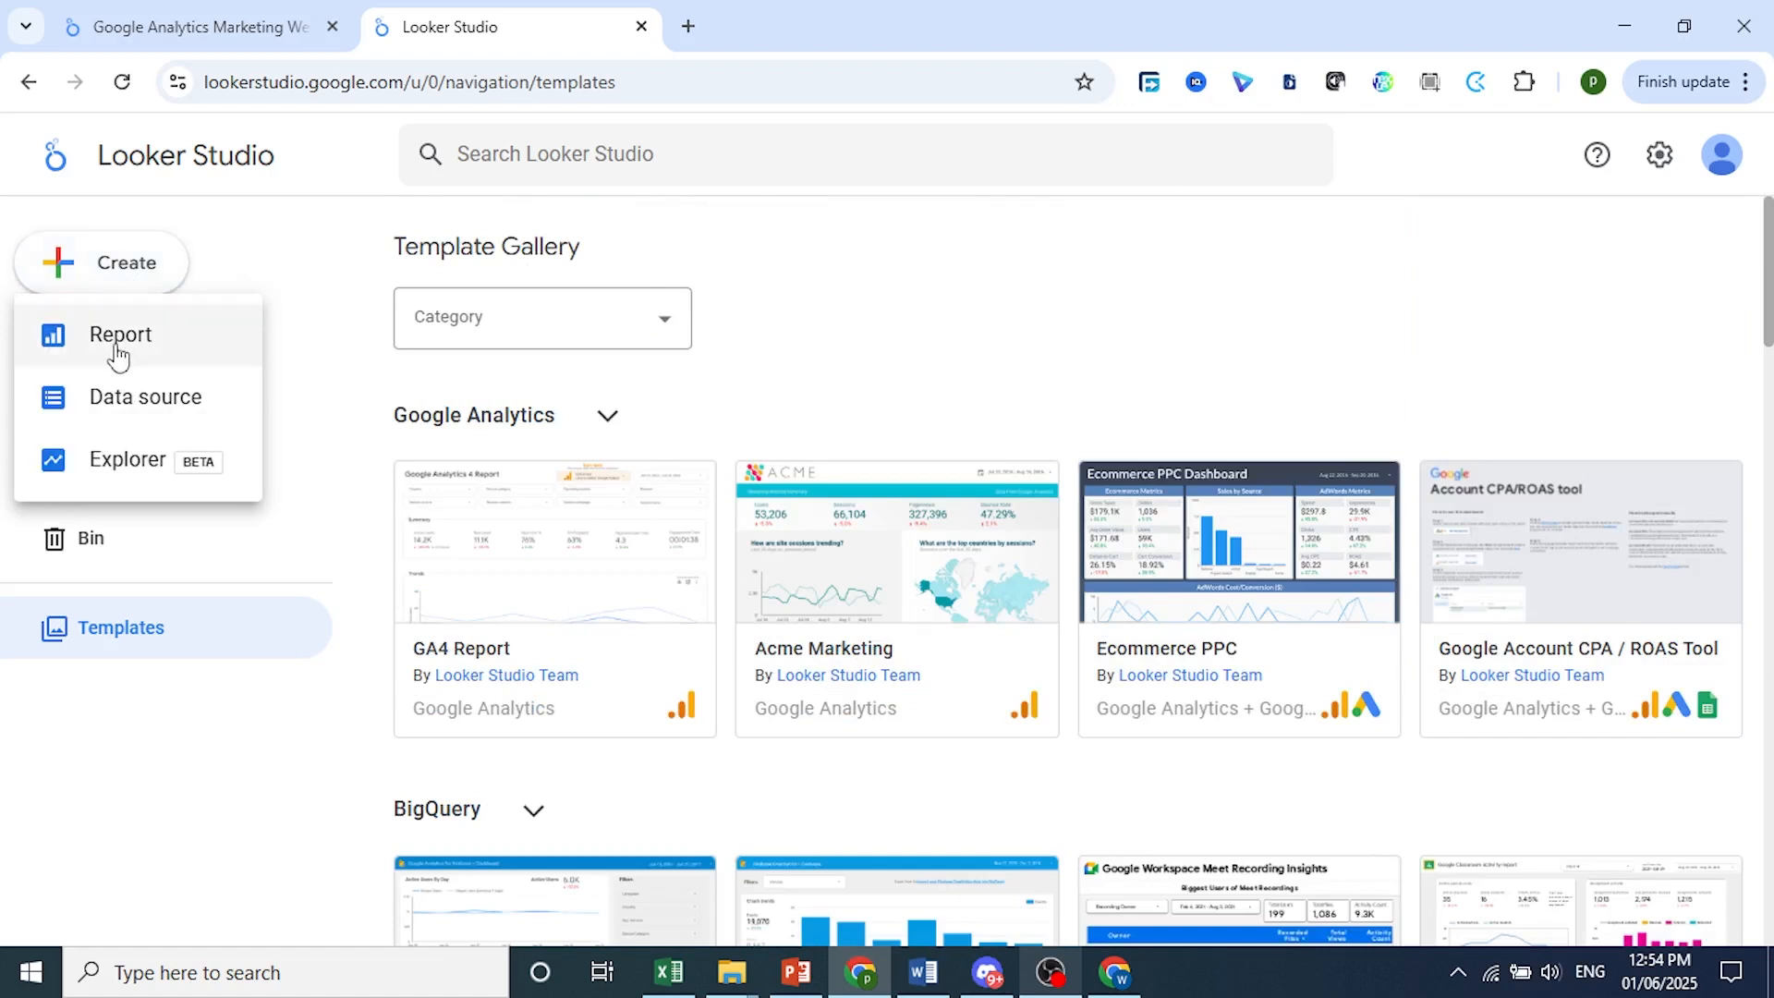
pyautogui.click(119, 342)
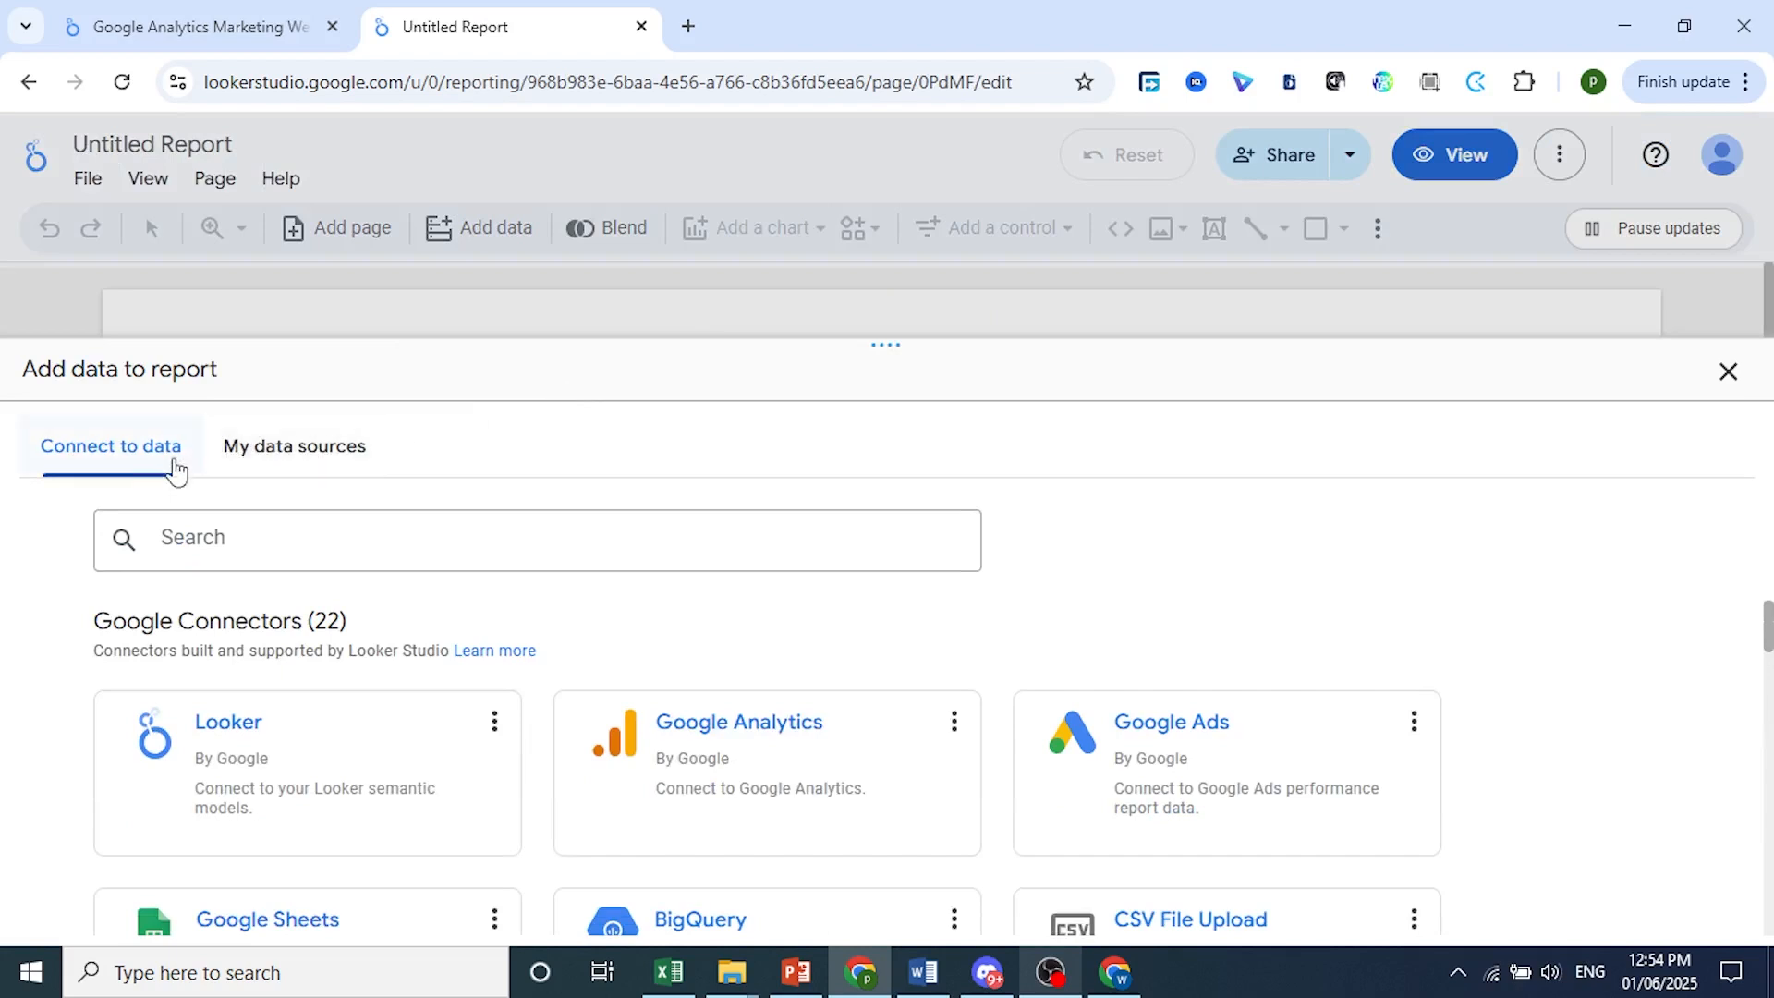
pyautogui.scroll(-1, 269, 634)
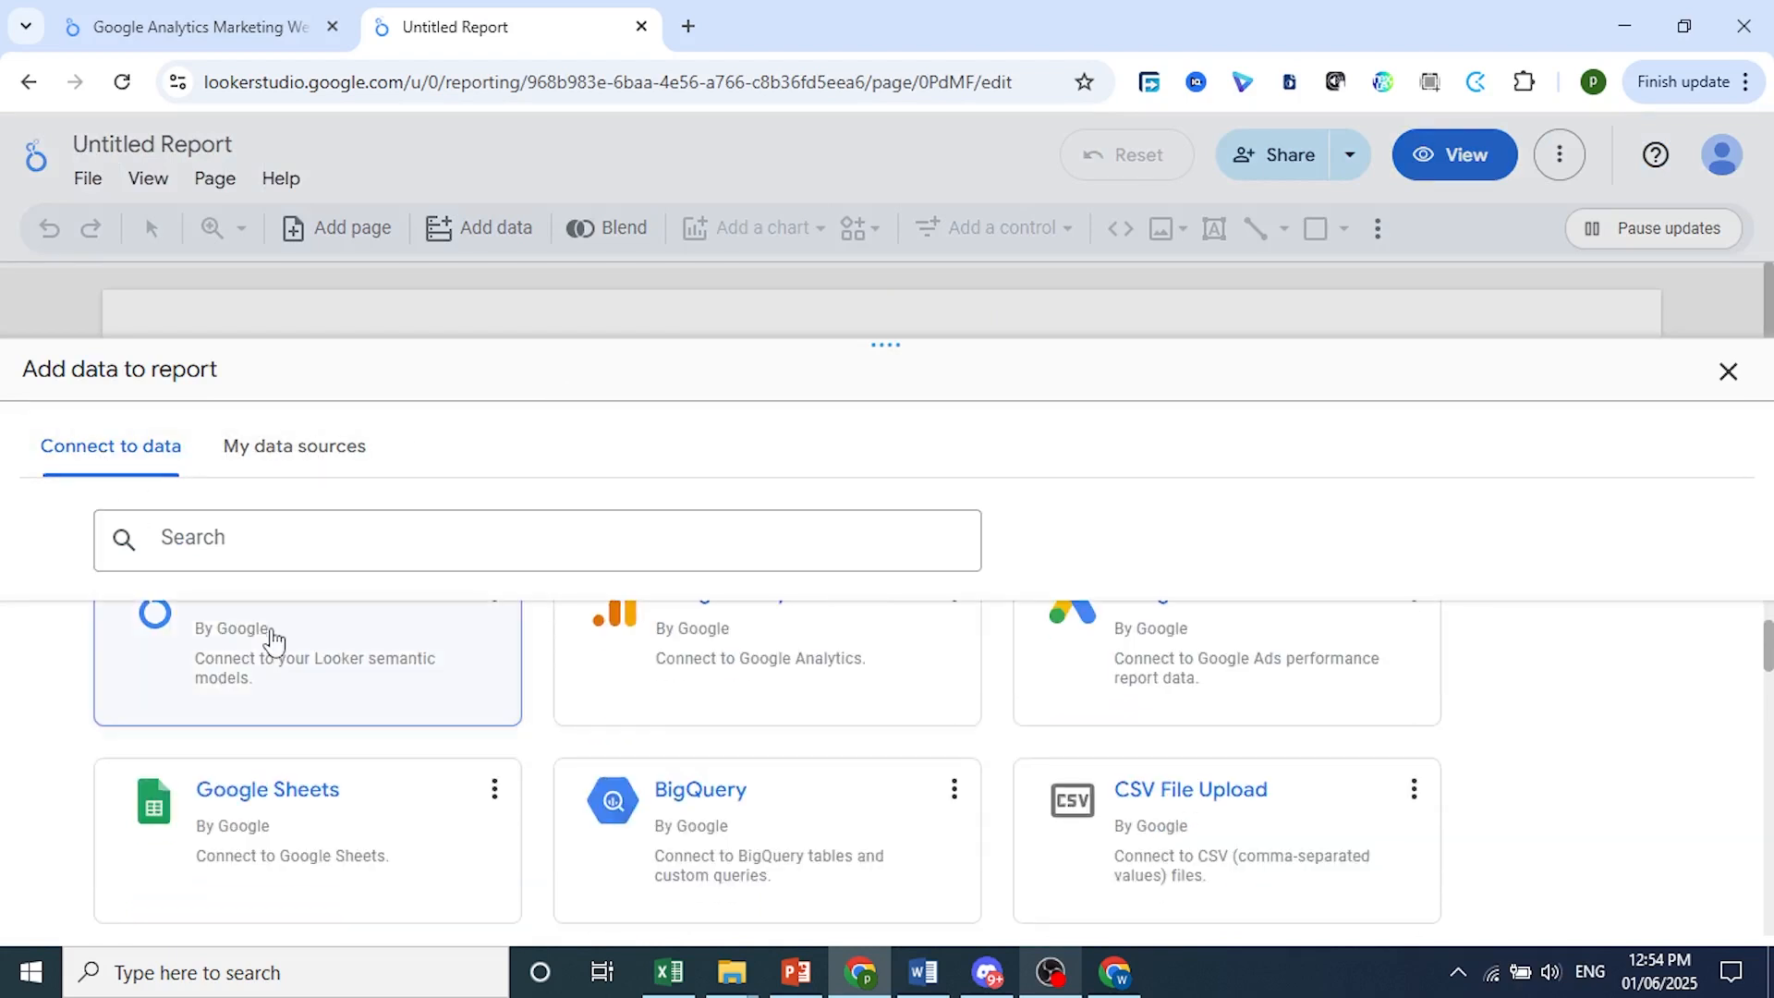
pyautogui.scroll(1, 757, 685)
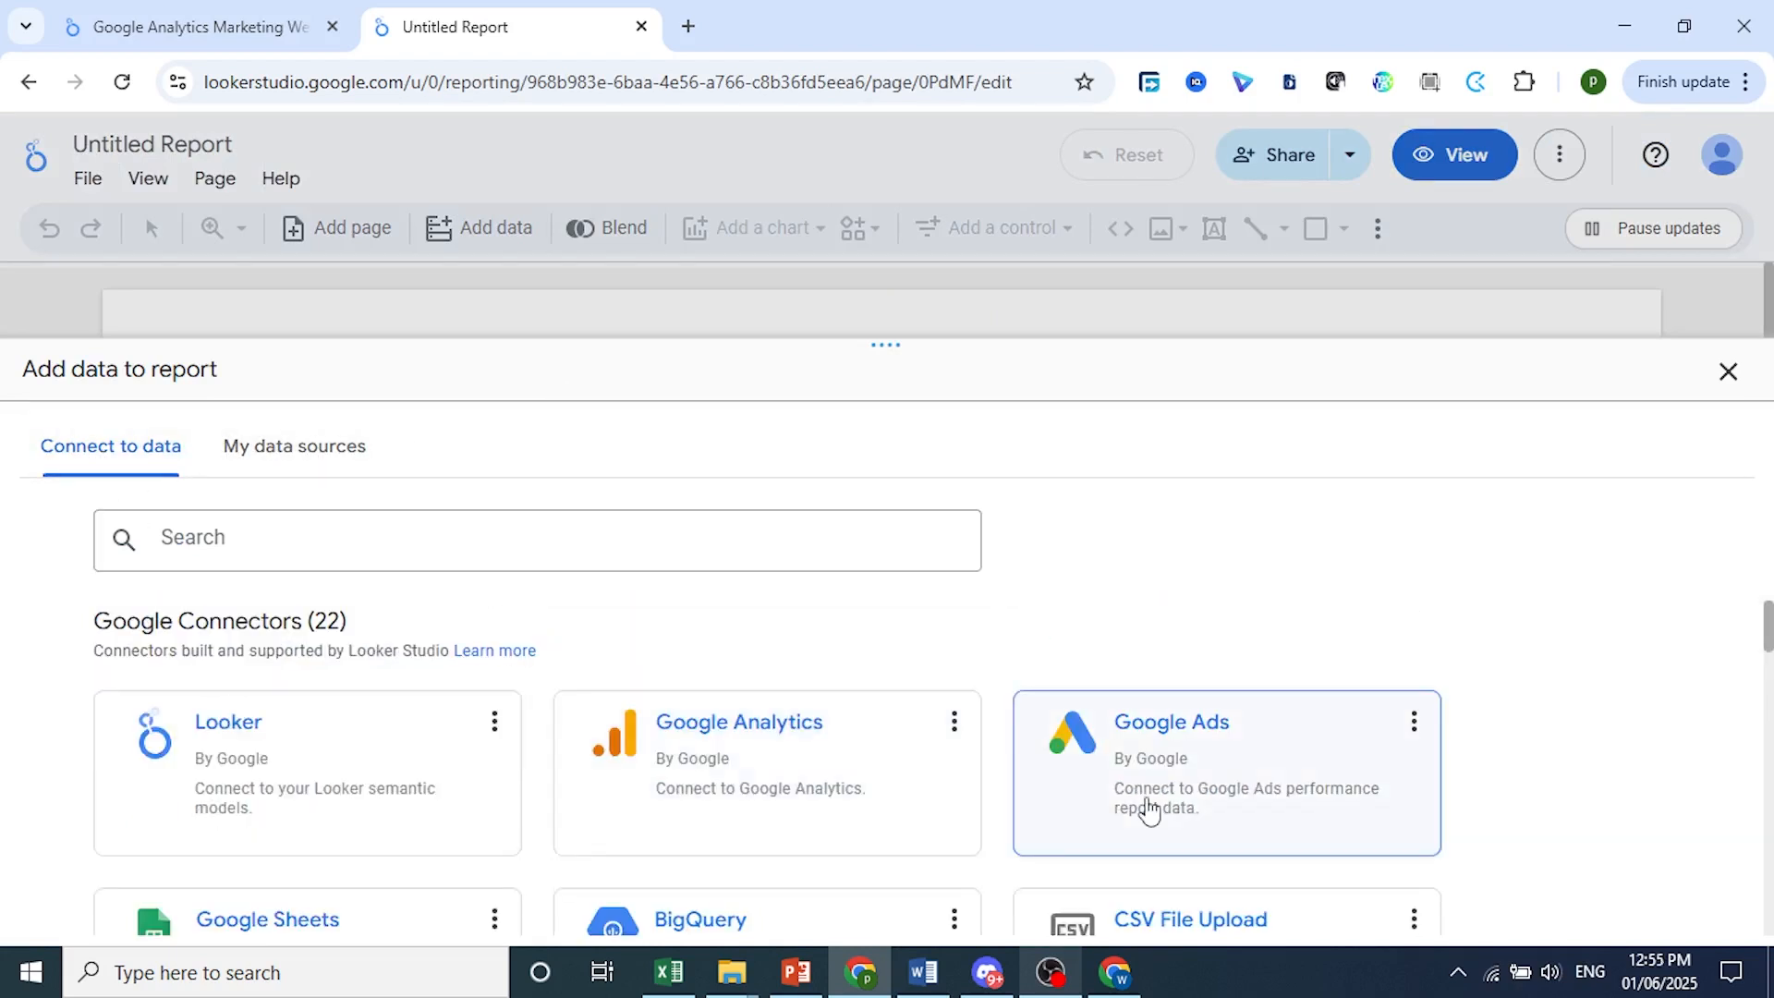
pyautogui.scroll(-2, 283, 691)
pyautogui.scroll(-3, 498, 725)
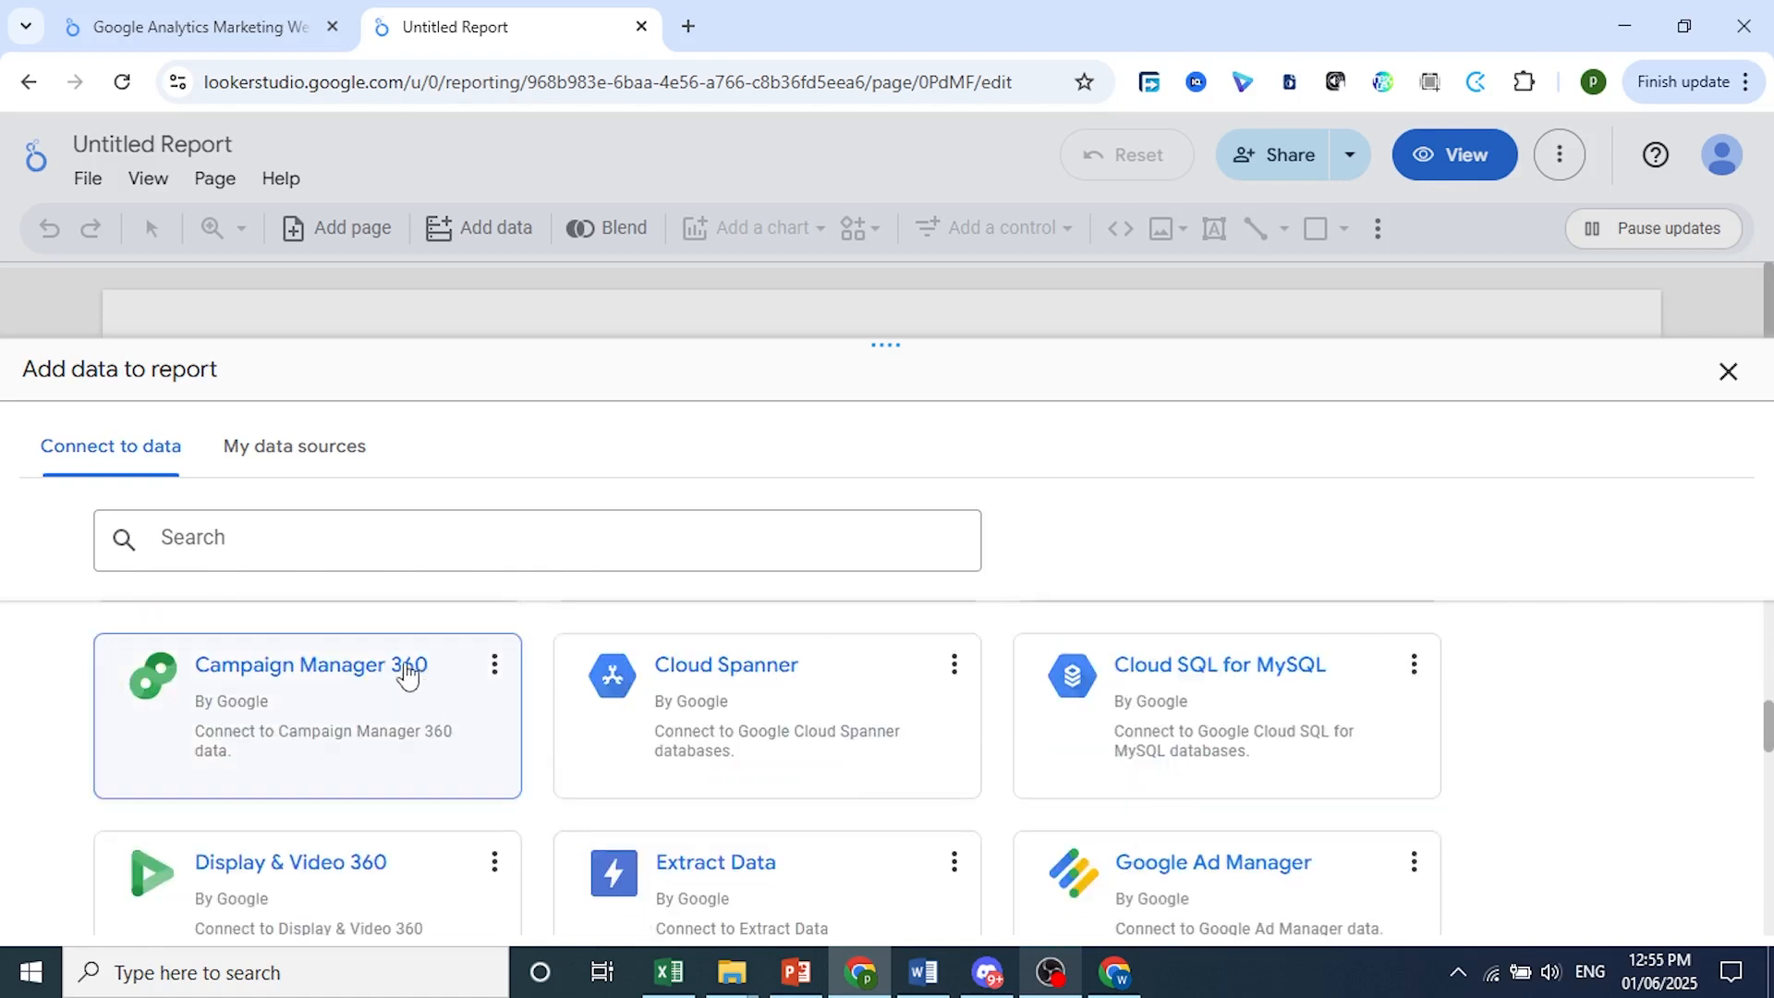
pyautogui.scroll(-8, 446, 686)
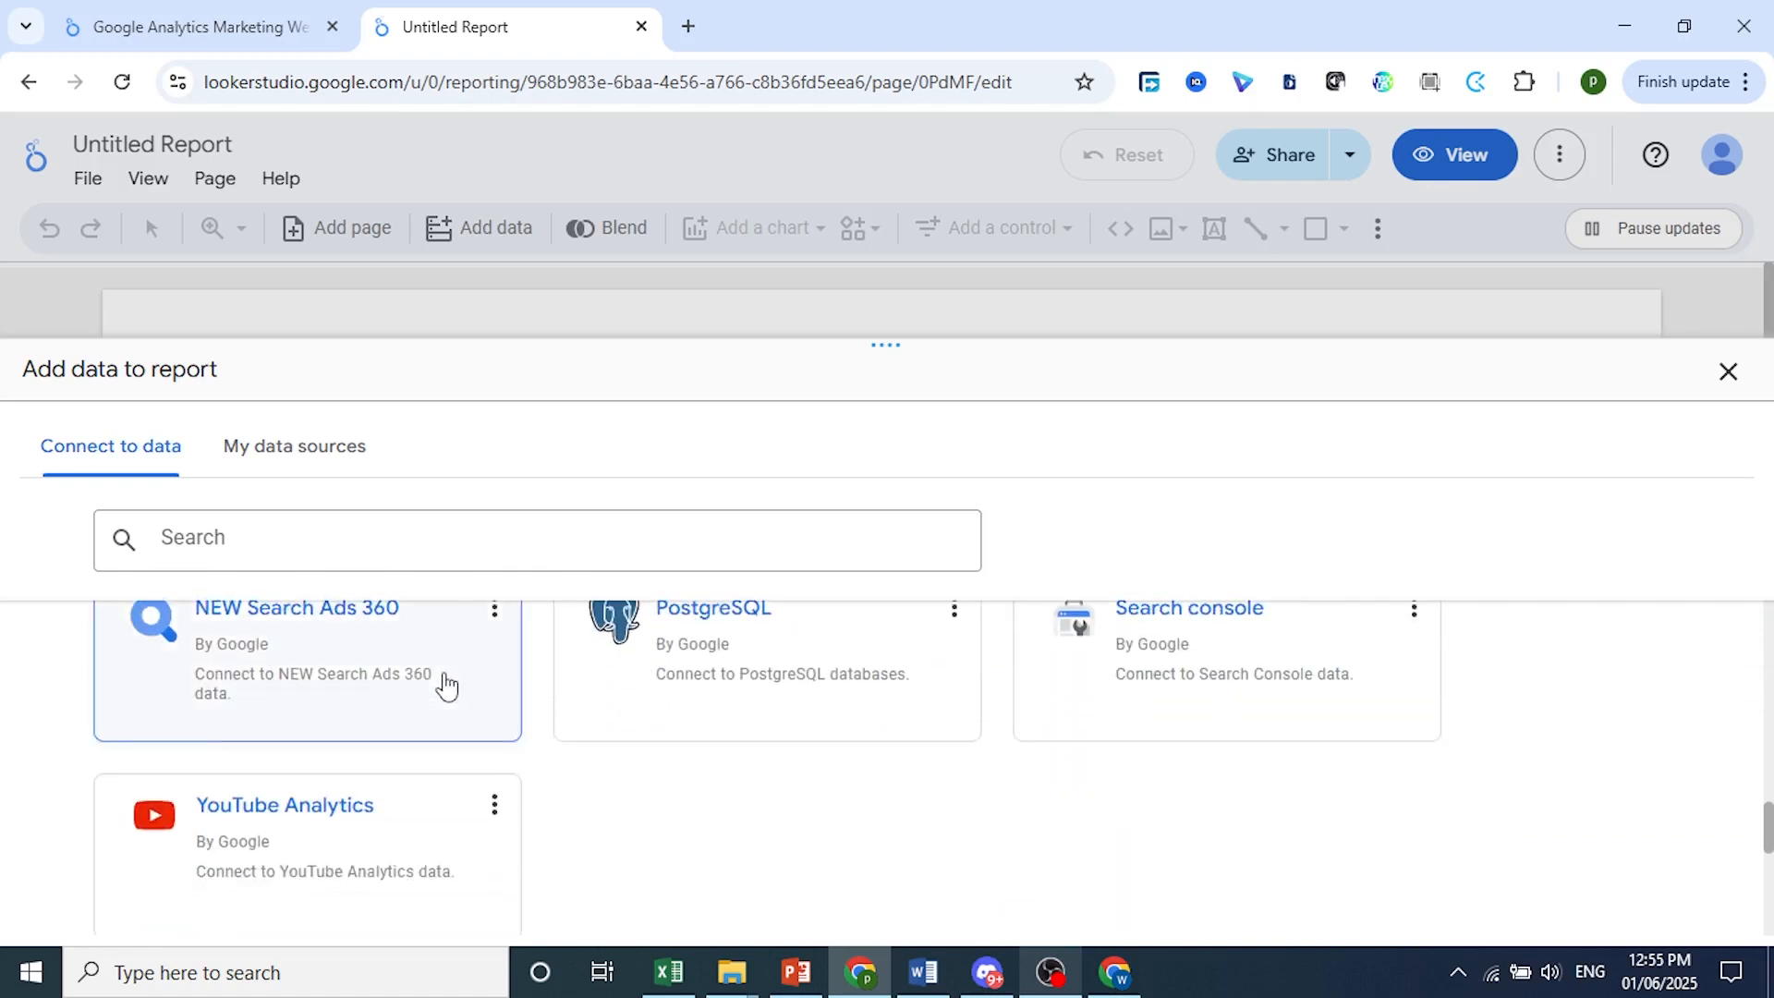
pyautogui.scroll(-2, 426, 674)
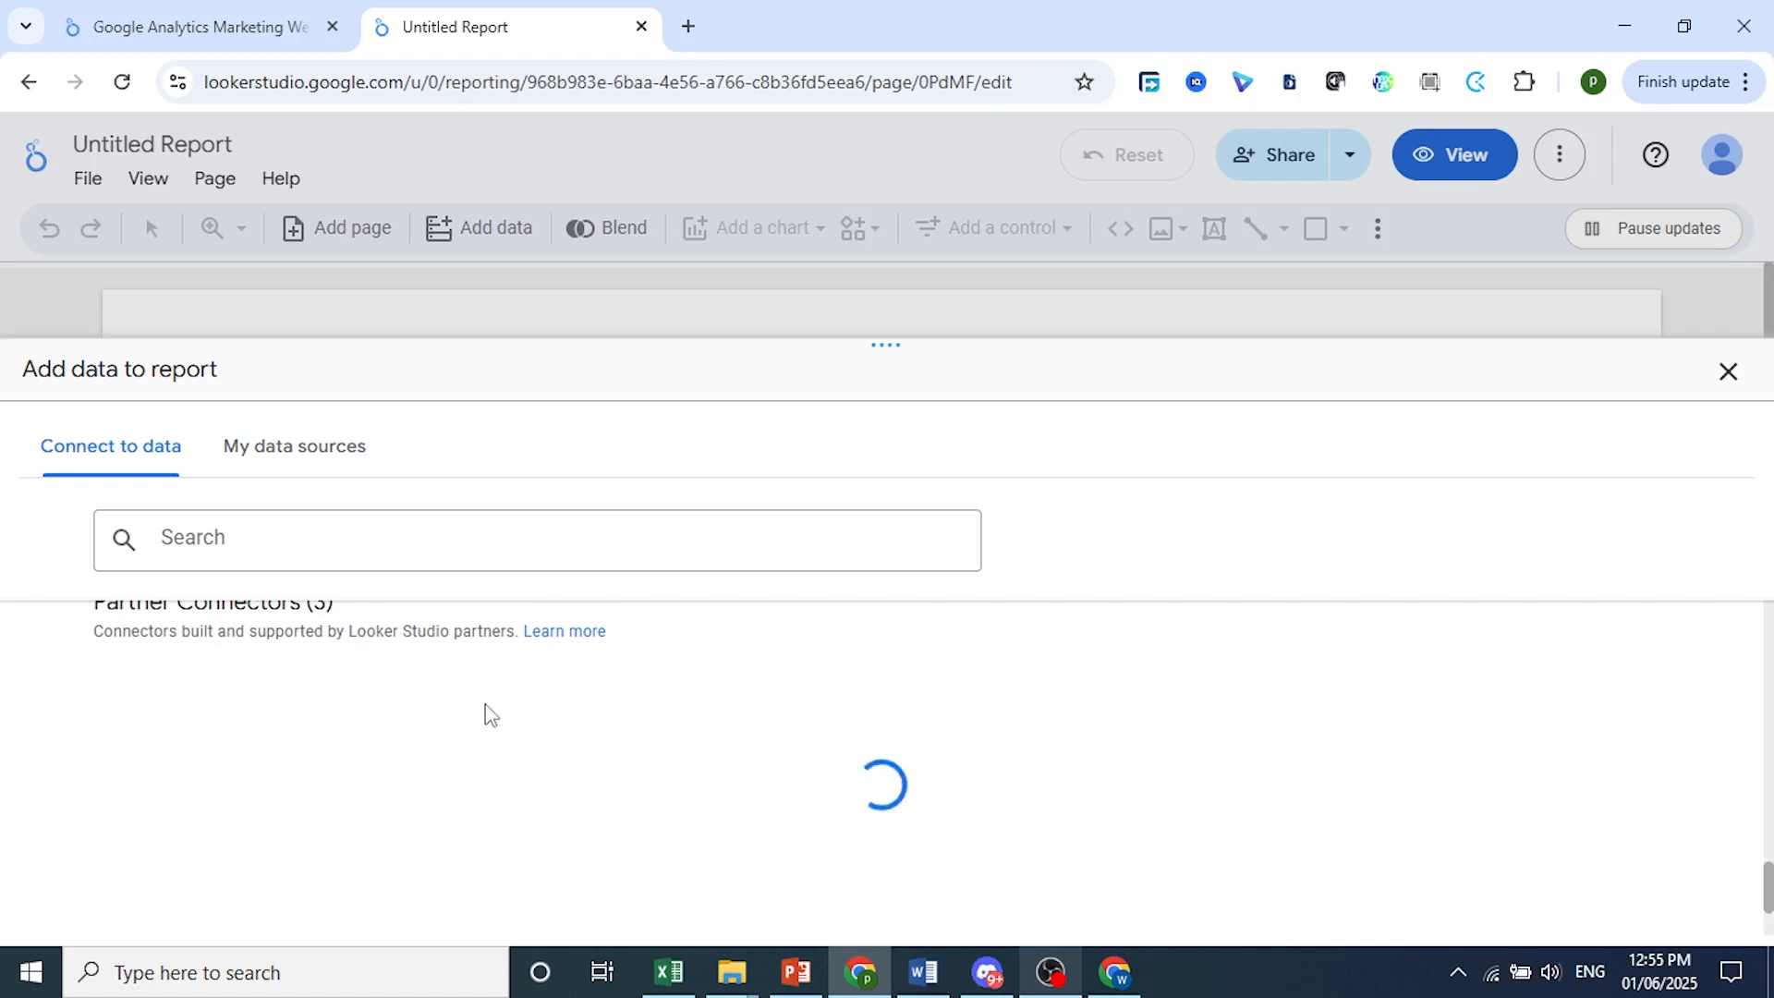
# - Add the existing data source [Sample] YouTube Data to the report
pyautogui.click(331, 460)
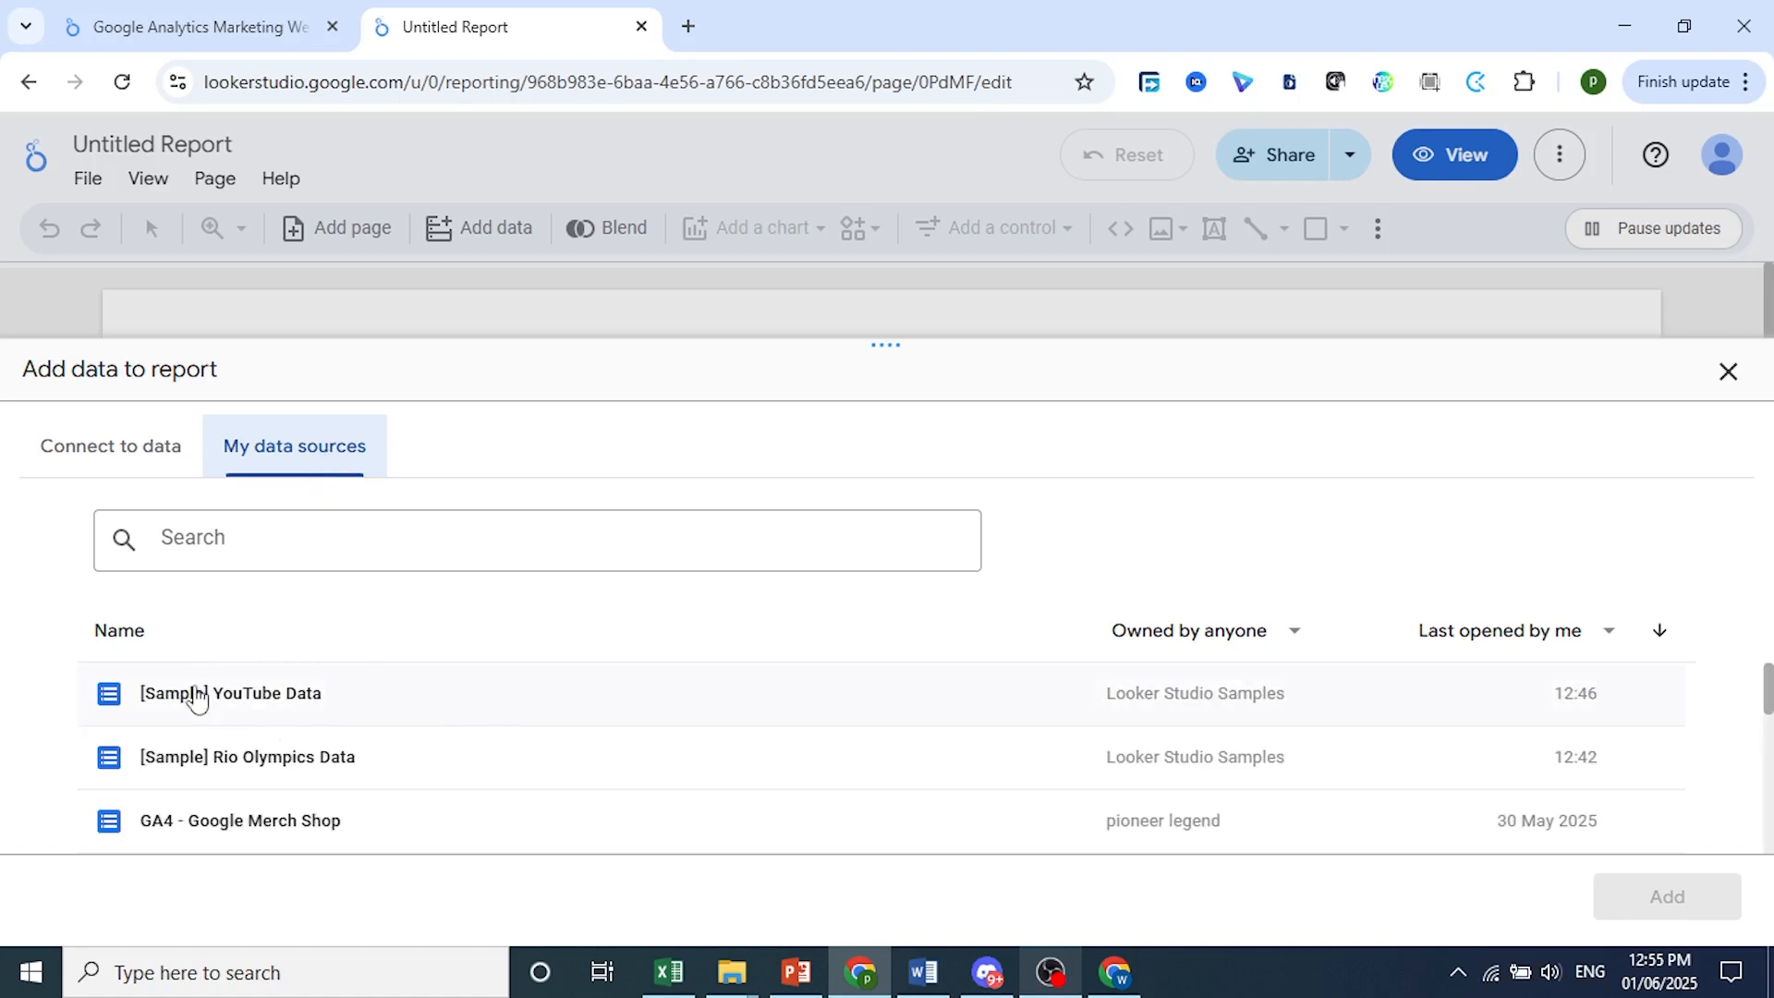
pyautogui.click(268, 706)
pyautogui.click(1689, 907)
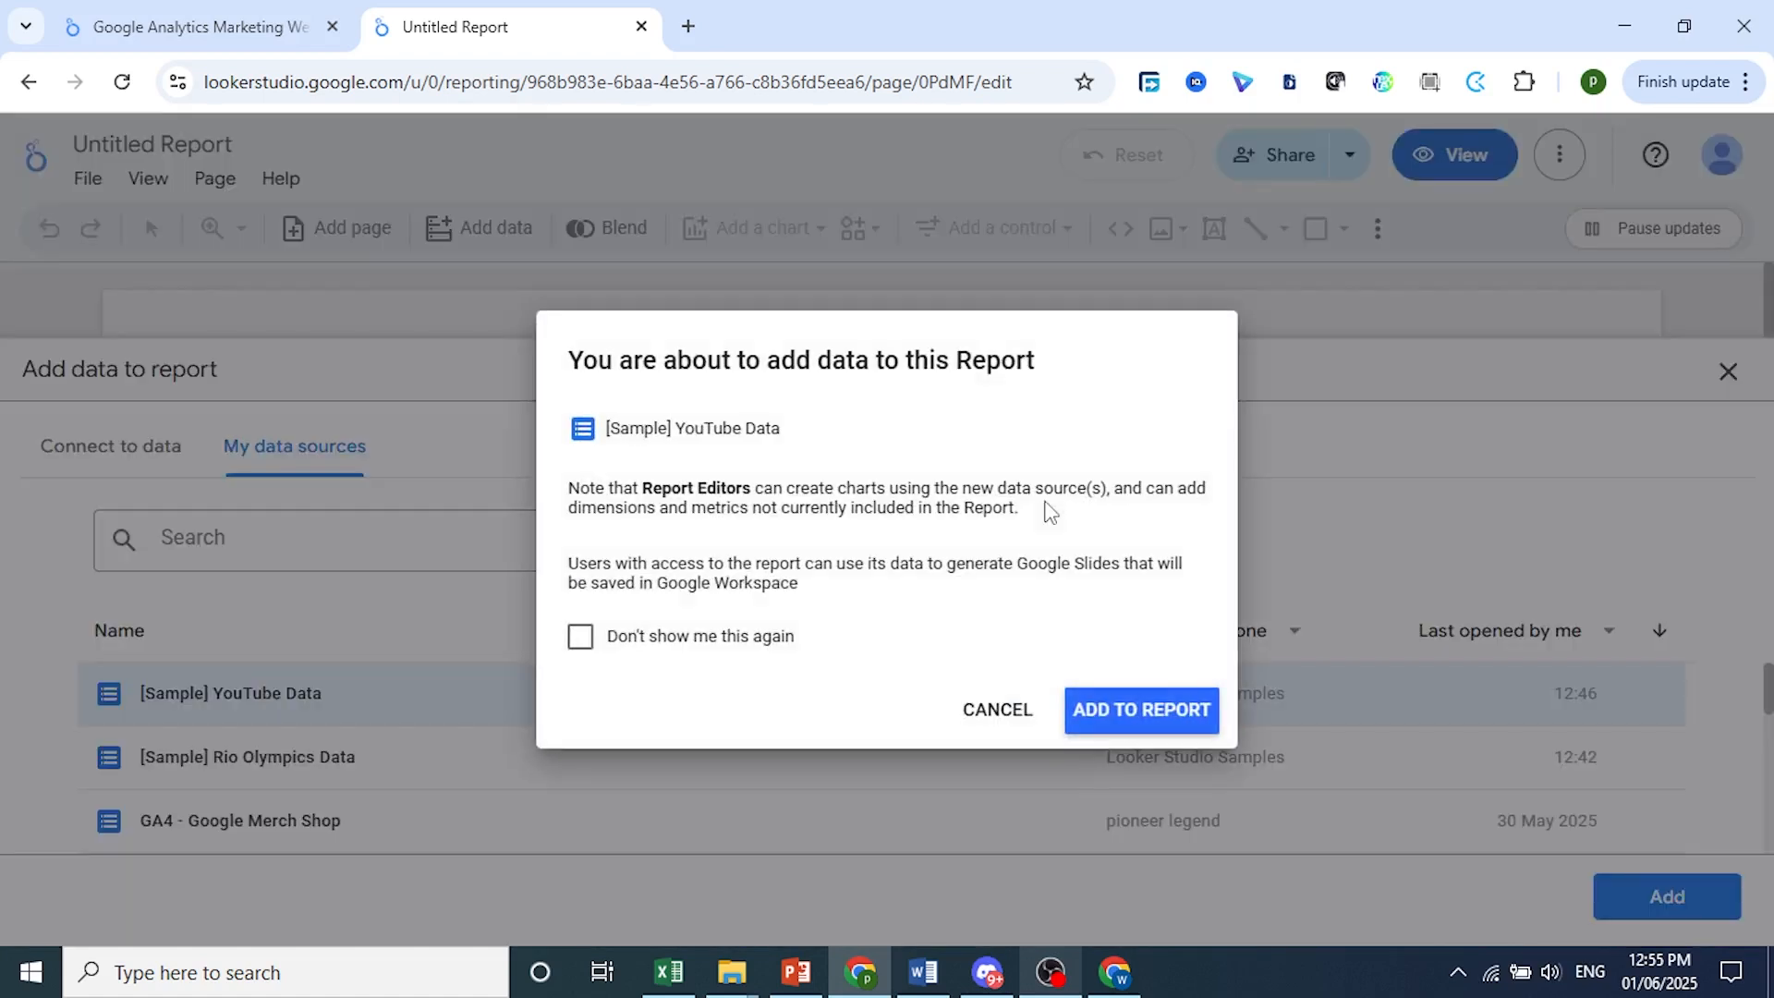
pyautogui.click(1144, 727)
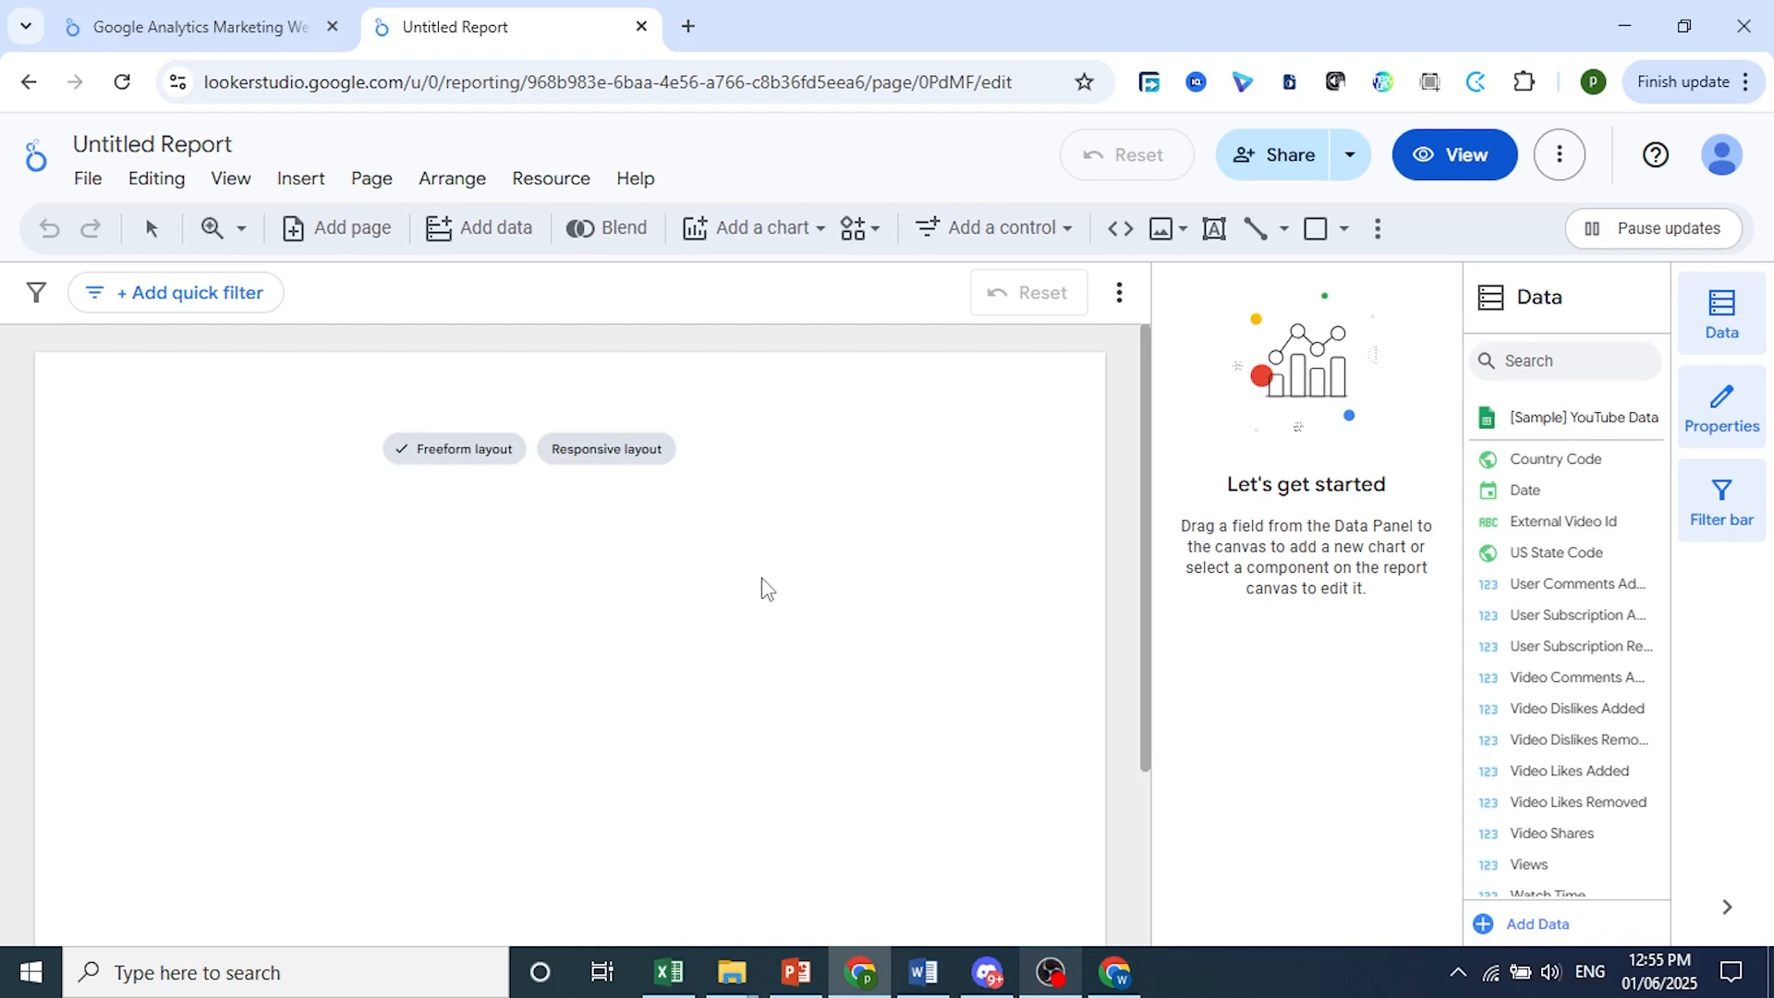
# - Open the report's theme and layout settings and apply the Constellation theme
pyautogui.rightClick(737, 581)
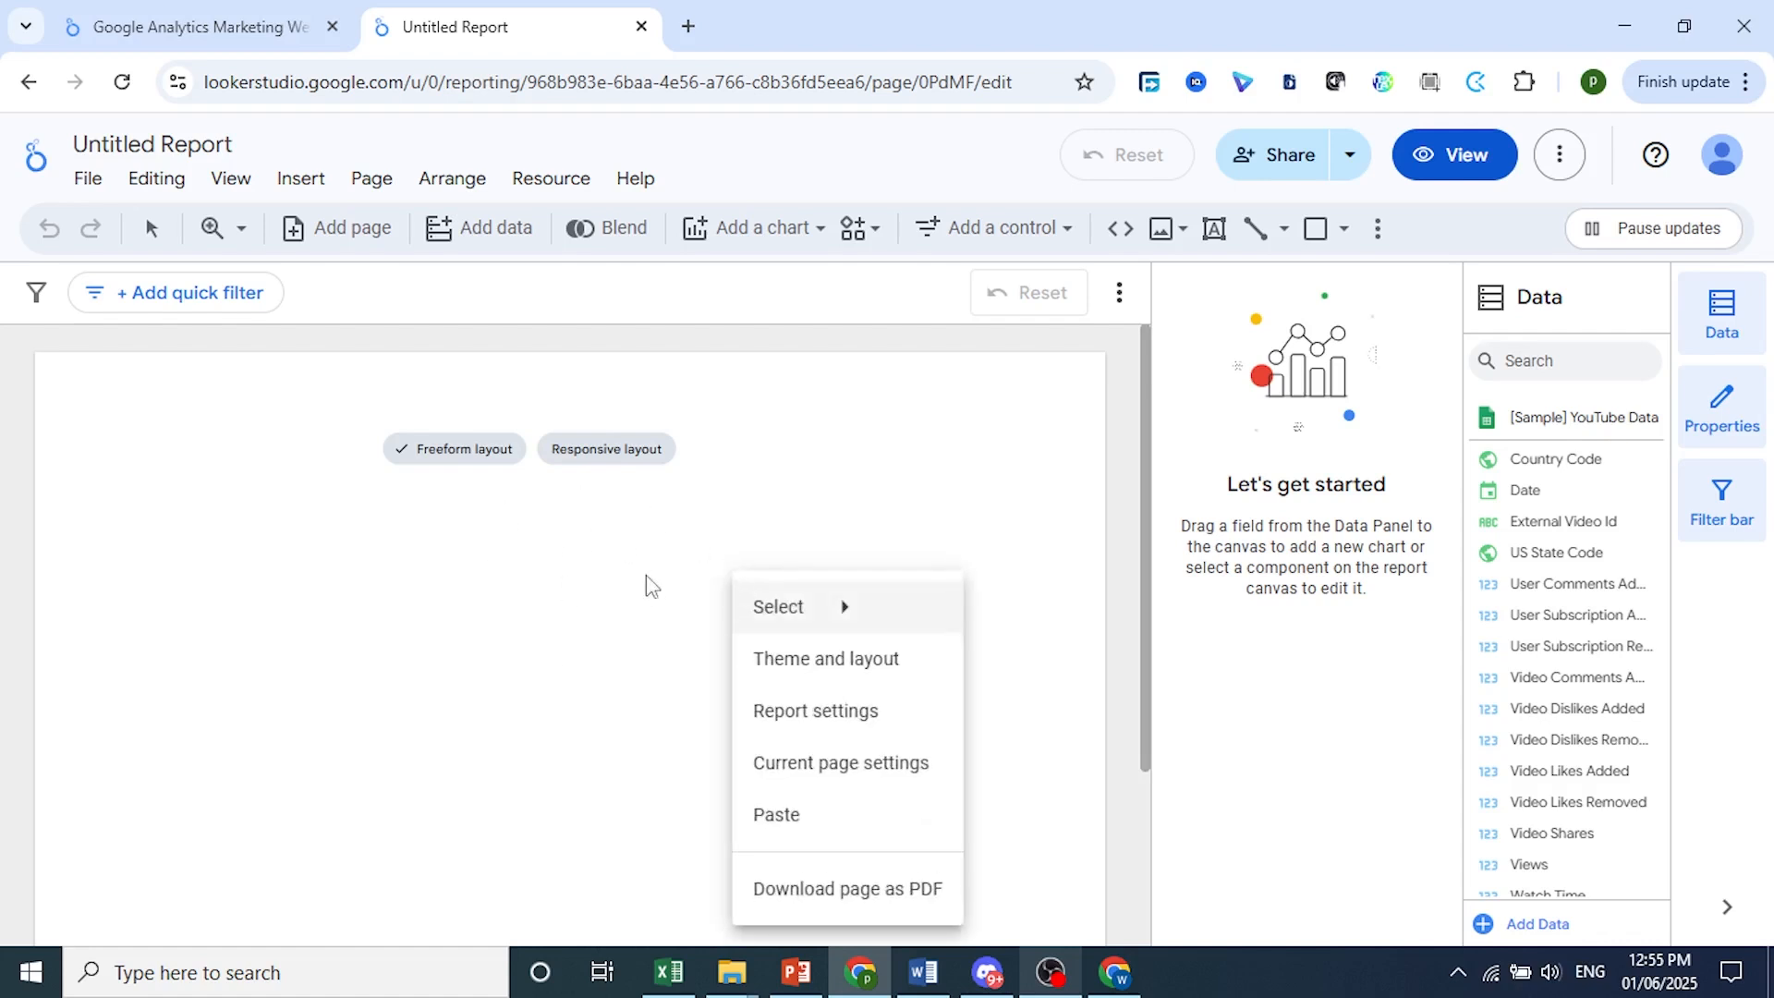
pyautogui.click(797, 660)
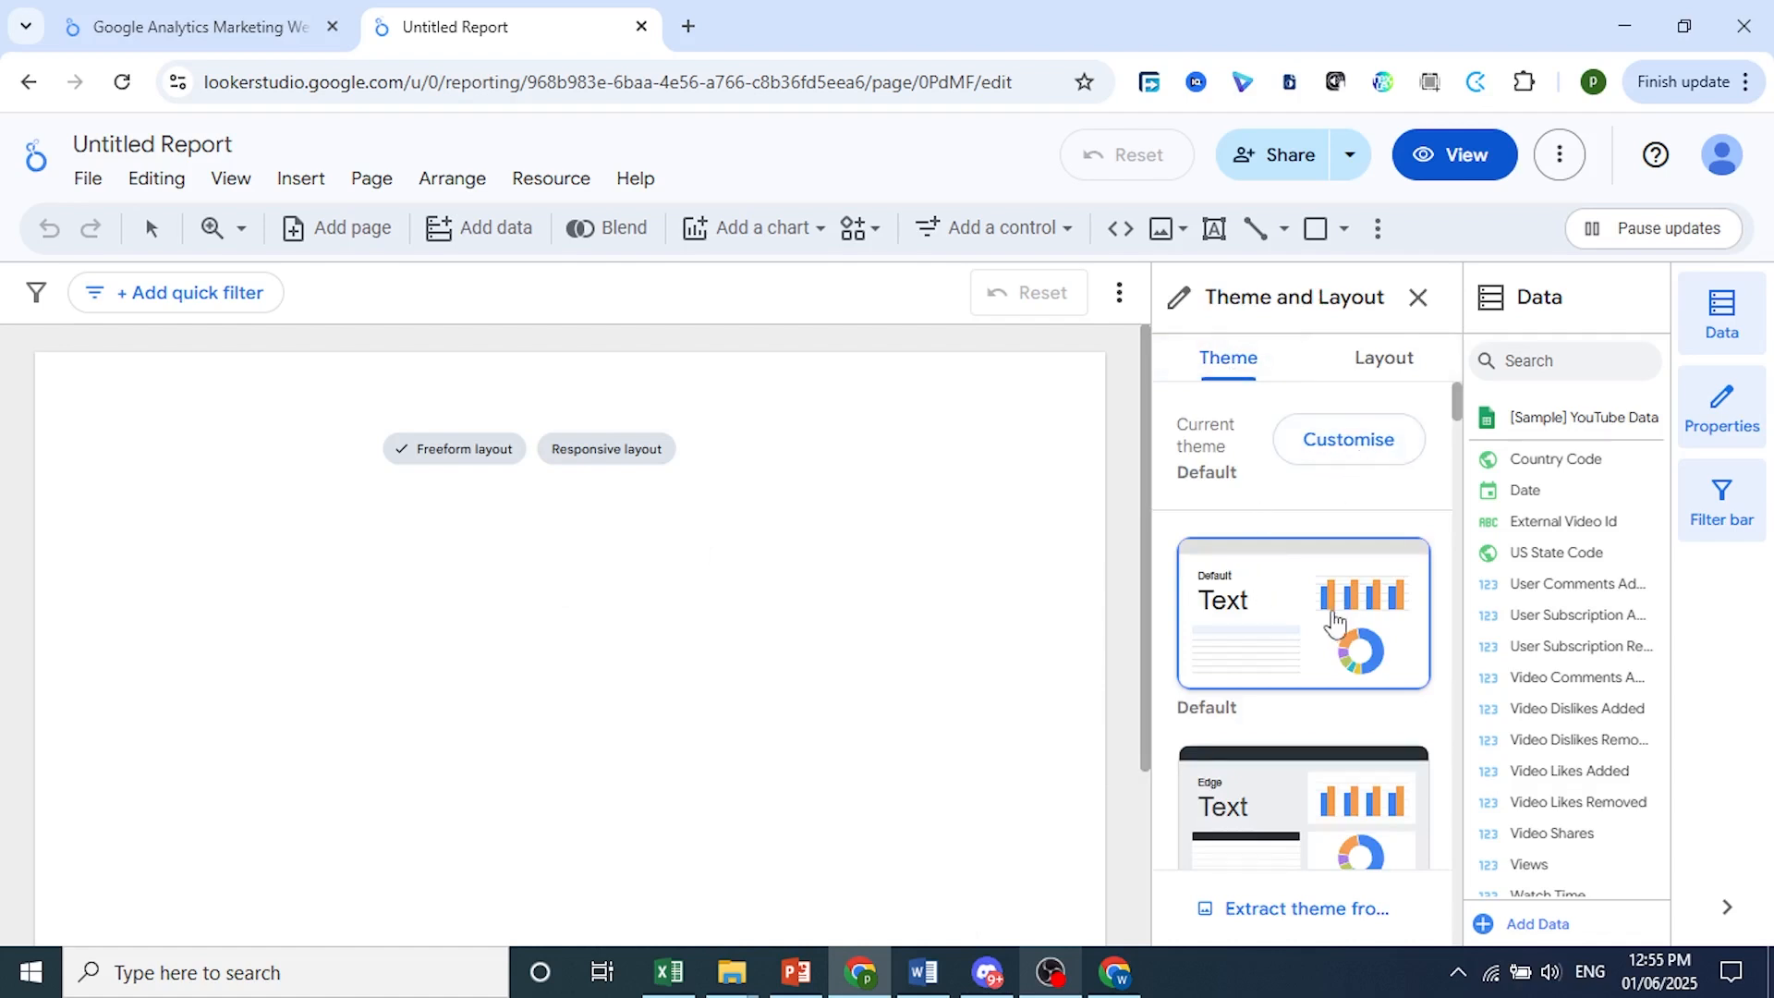
pyautogui.scroll(-1, 1333, 624)
pyautogui.scroll(-2, 1331, 614)
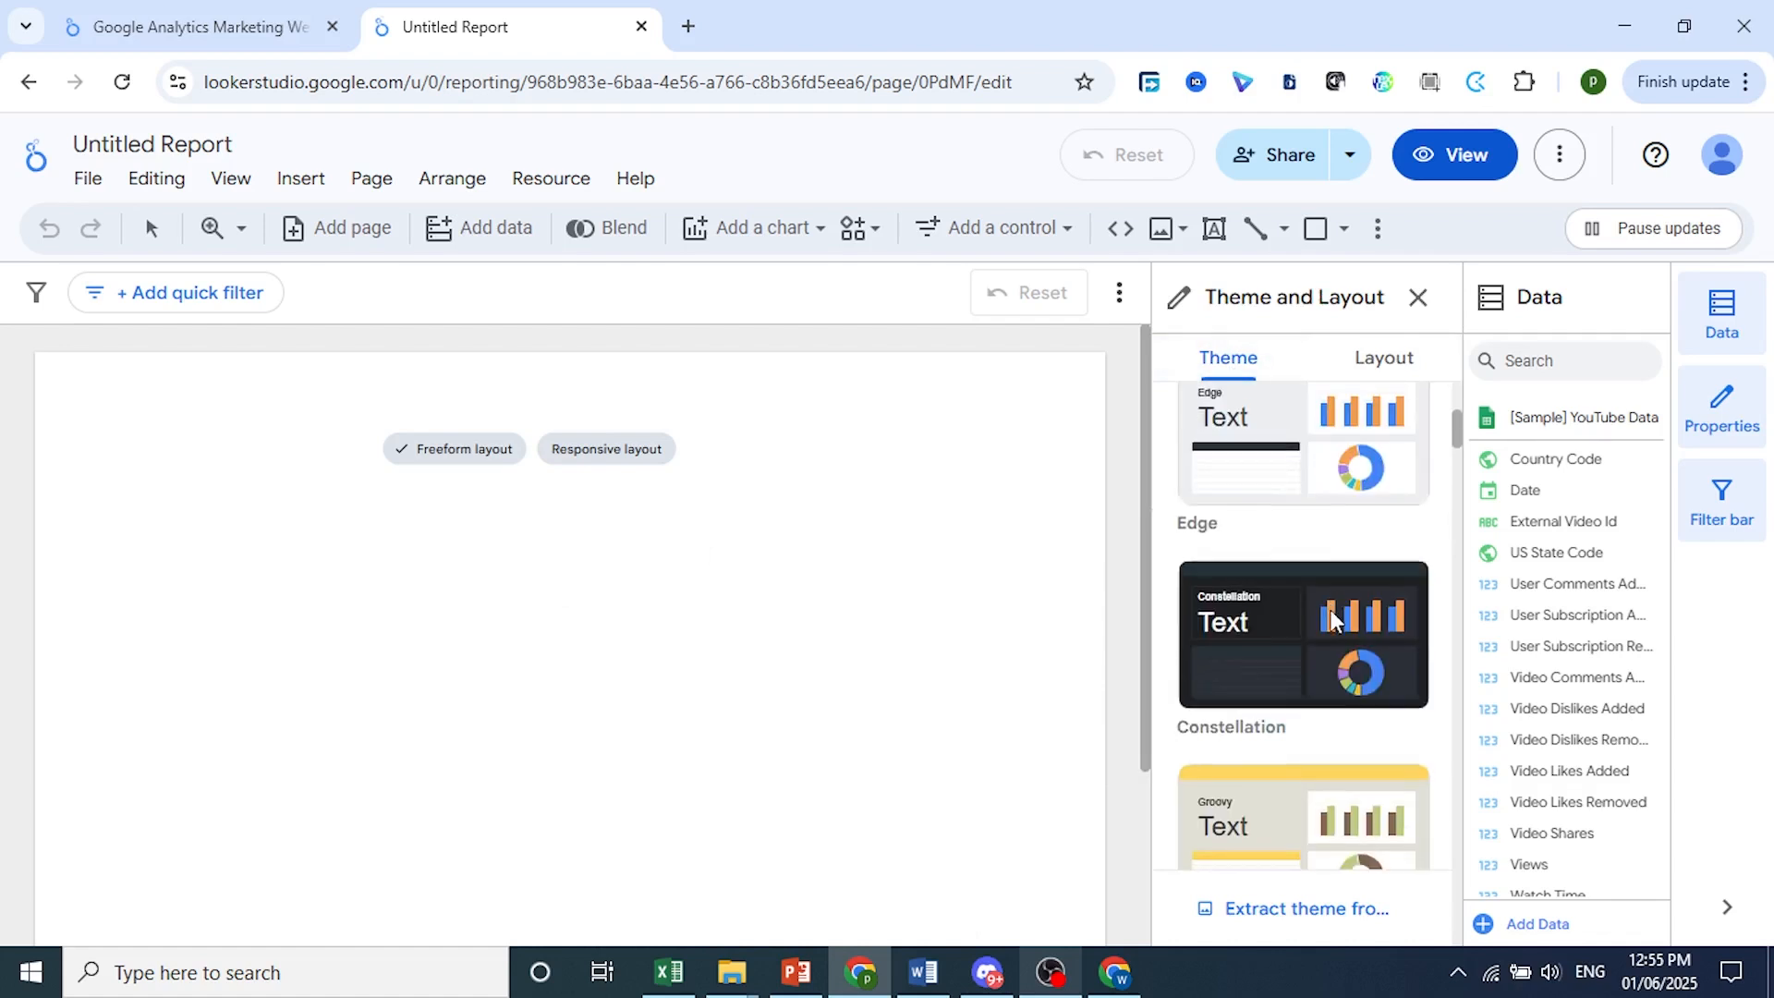
pyautogui.scroll(-1, 1330, 610)
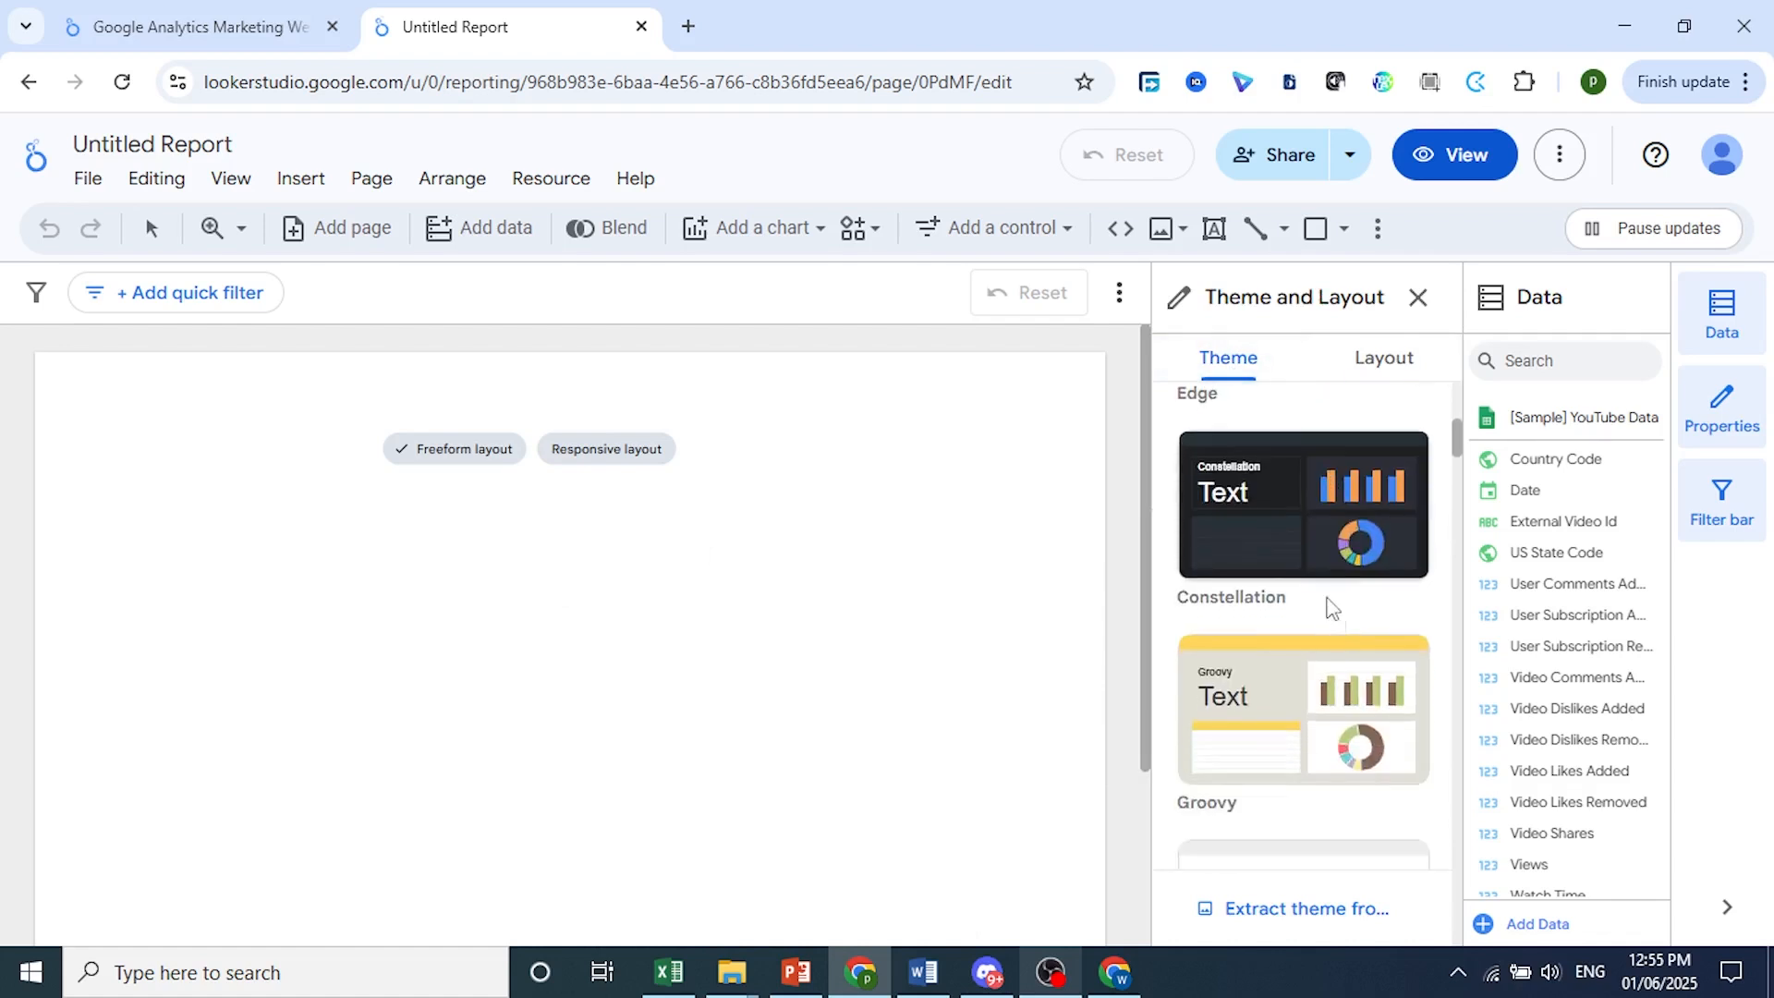
pyautogui.click(1289, 542)
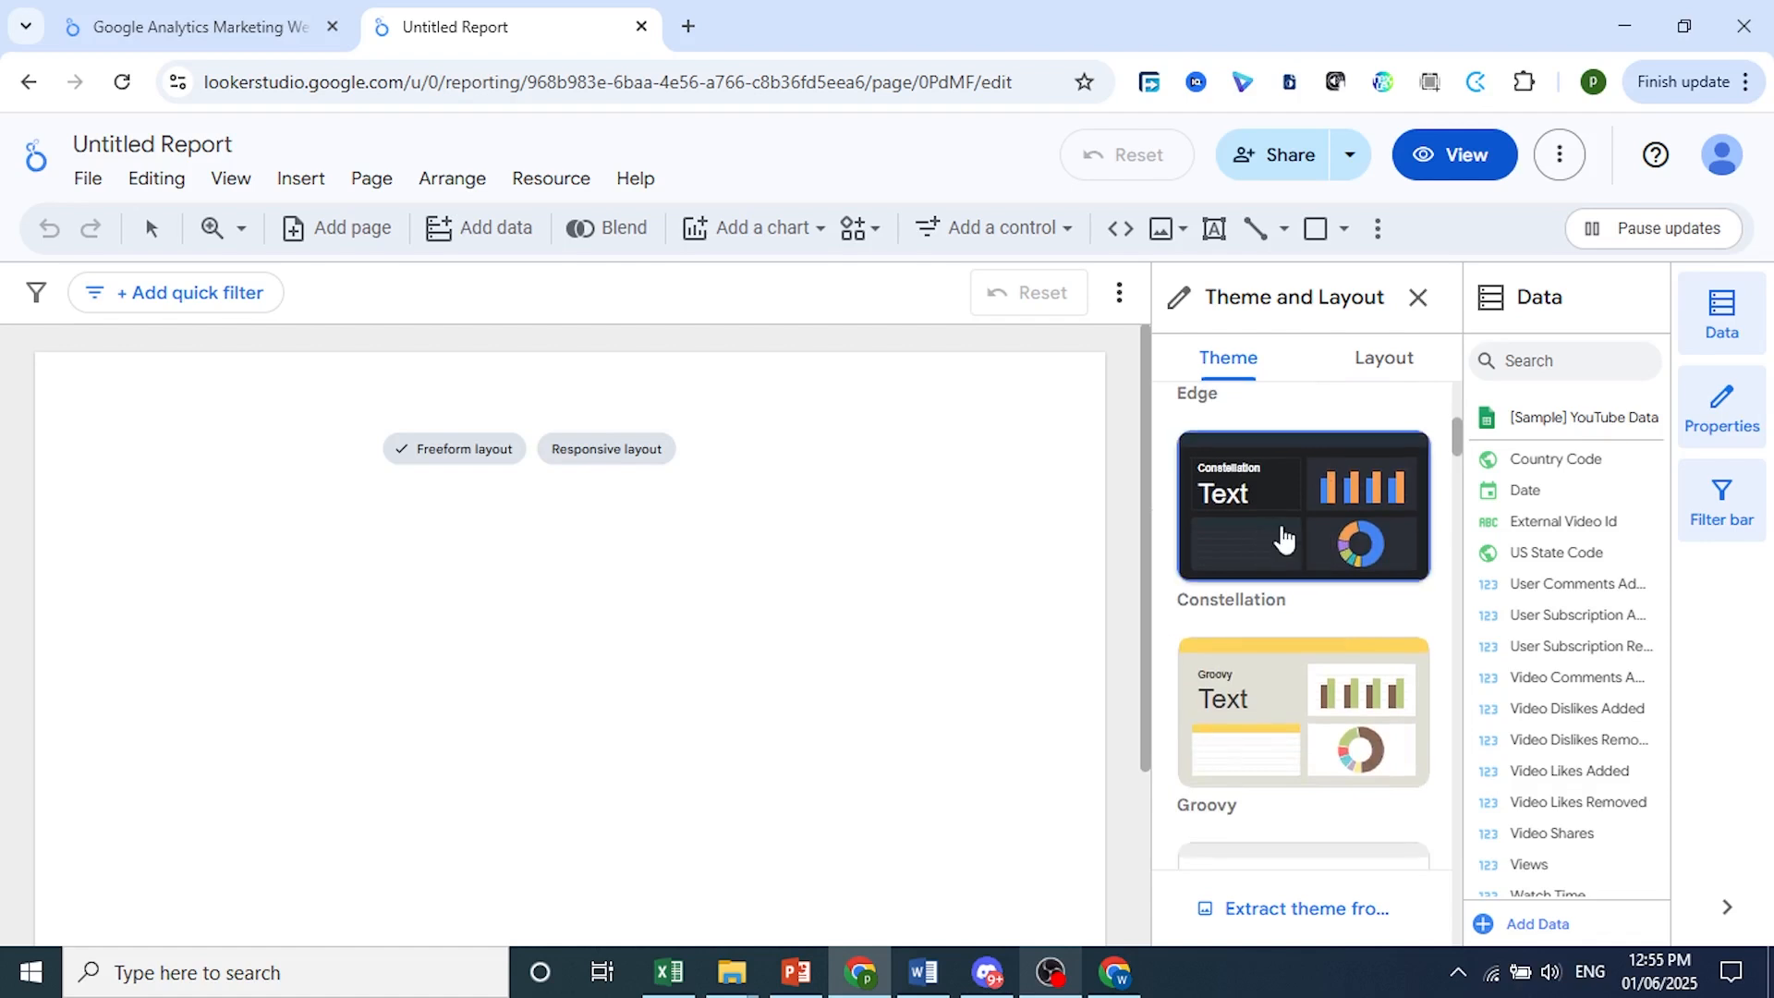
# - Examine the other available report themes, including the classic ones, and return to the start of the list
pyautogui.scroll(-10, 1282, 545)
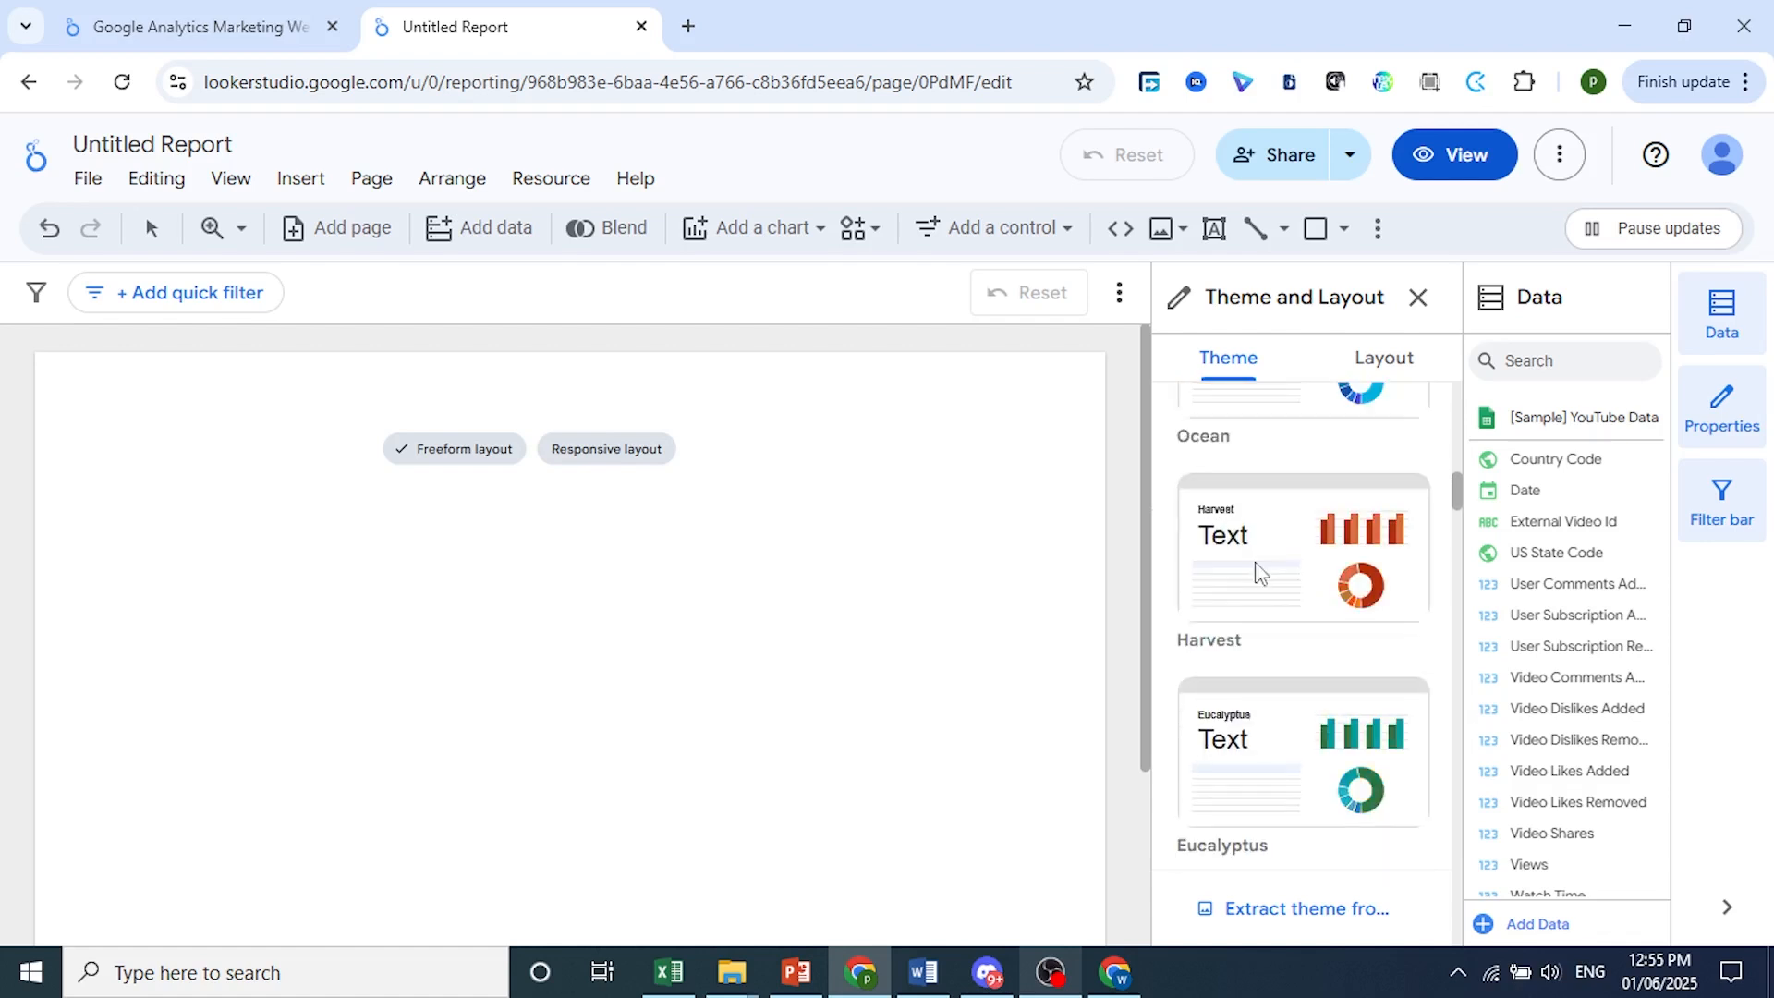
pyautogui.scroll(-8, 1279, 640)
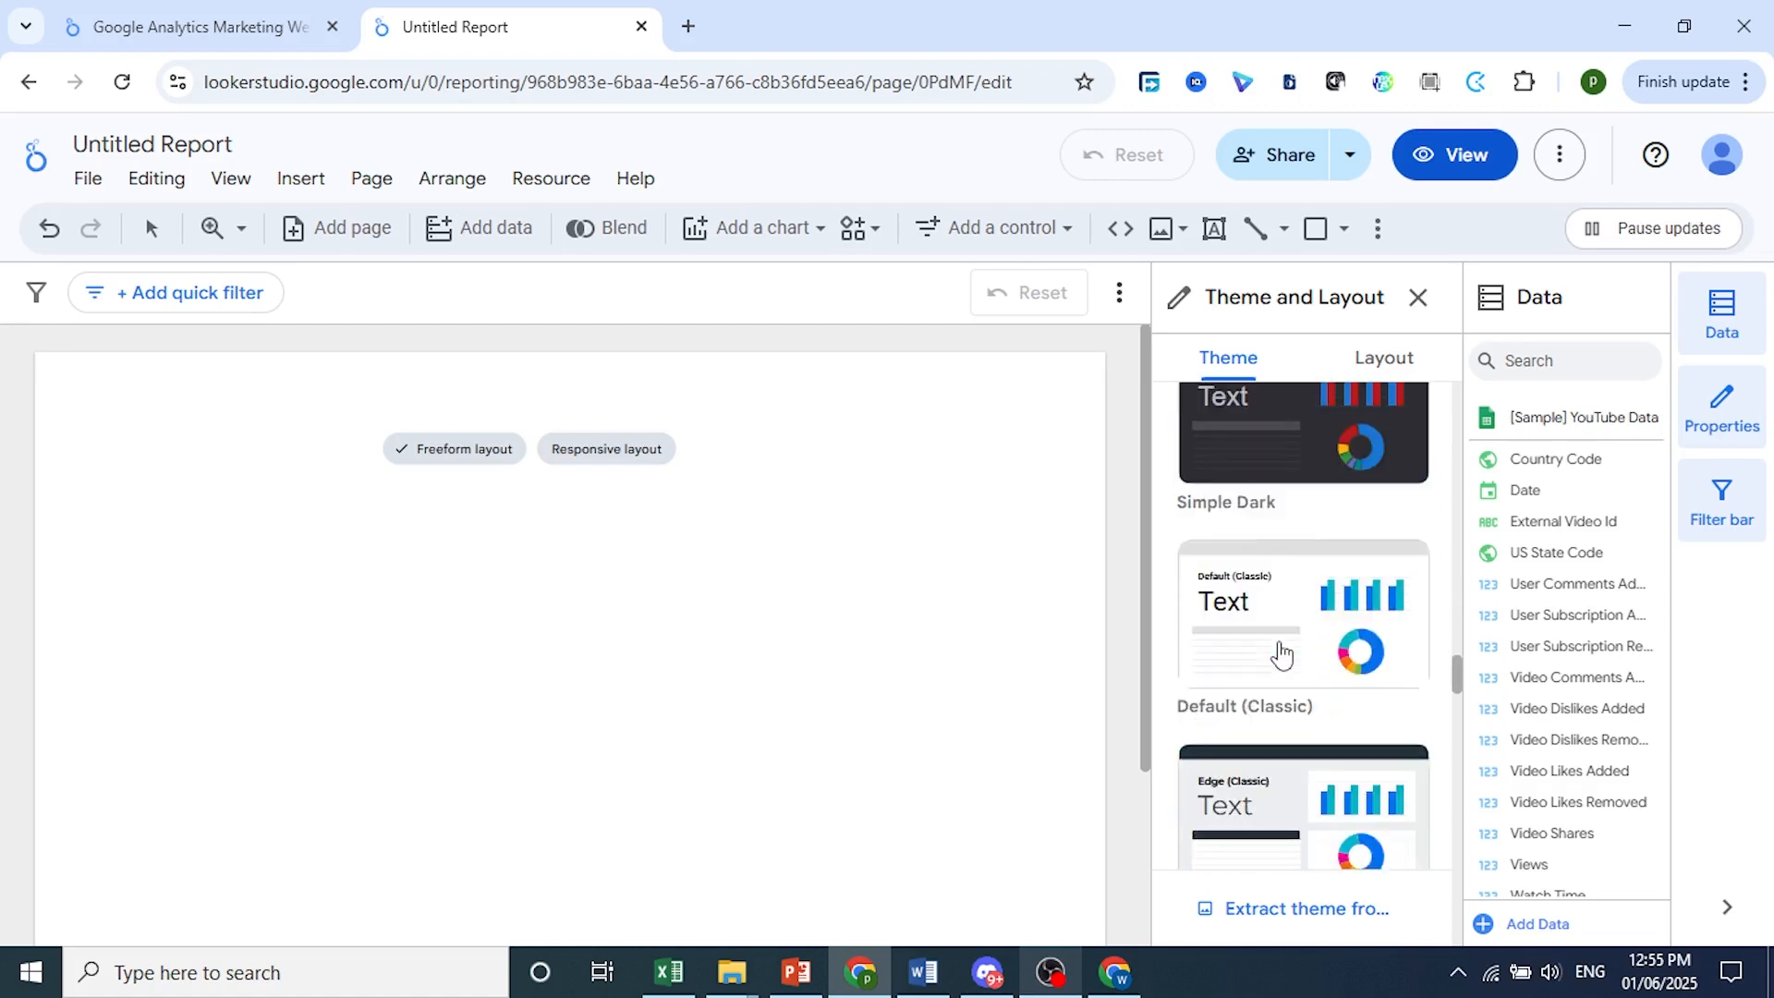
pyautogui.scroll(3, 1280, 653)
pyautogui.scroll(5, 1280, 653)
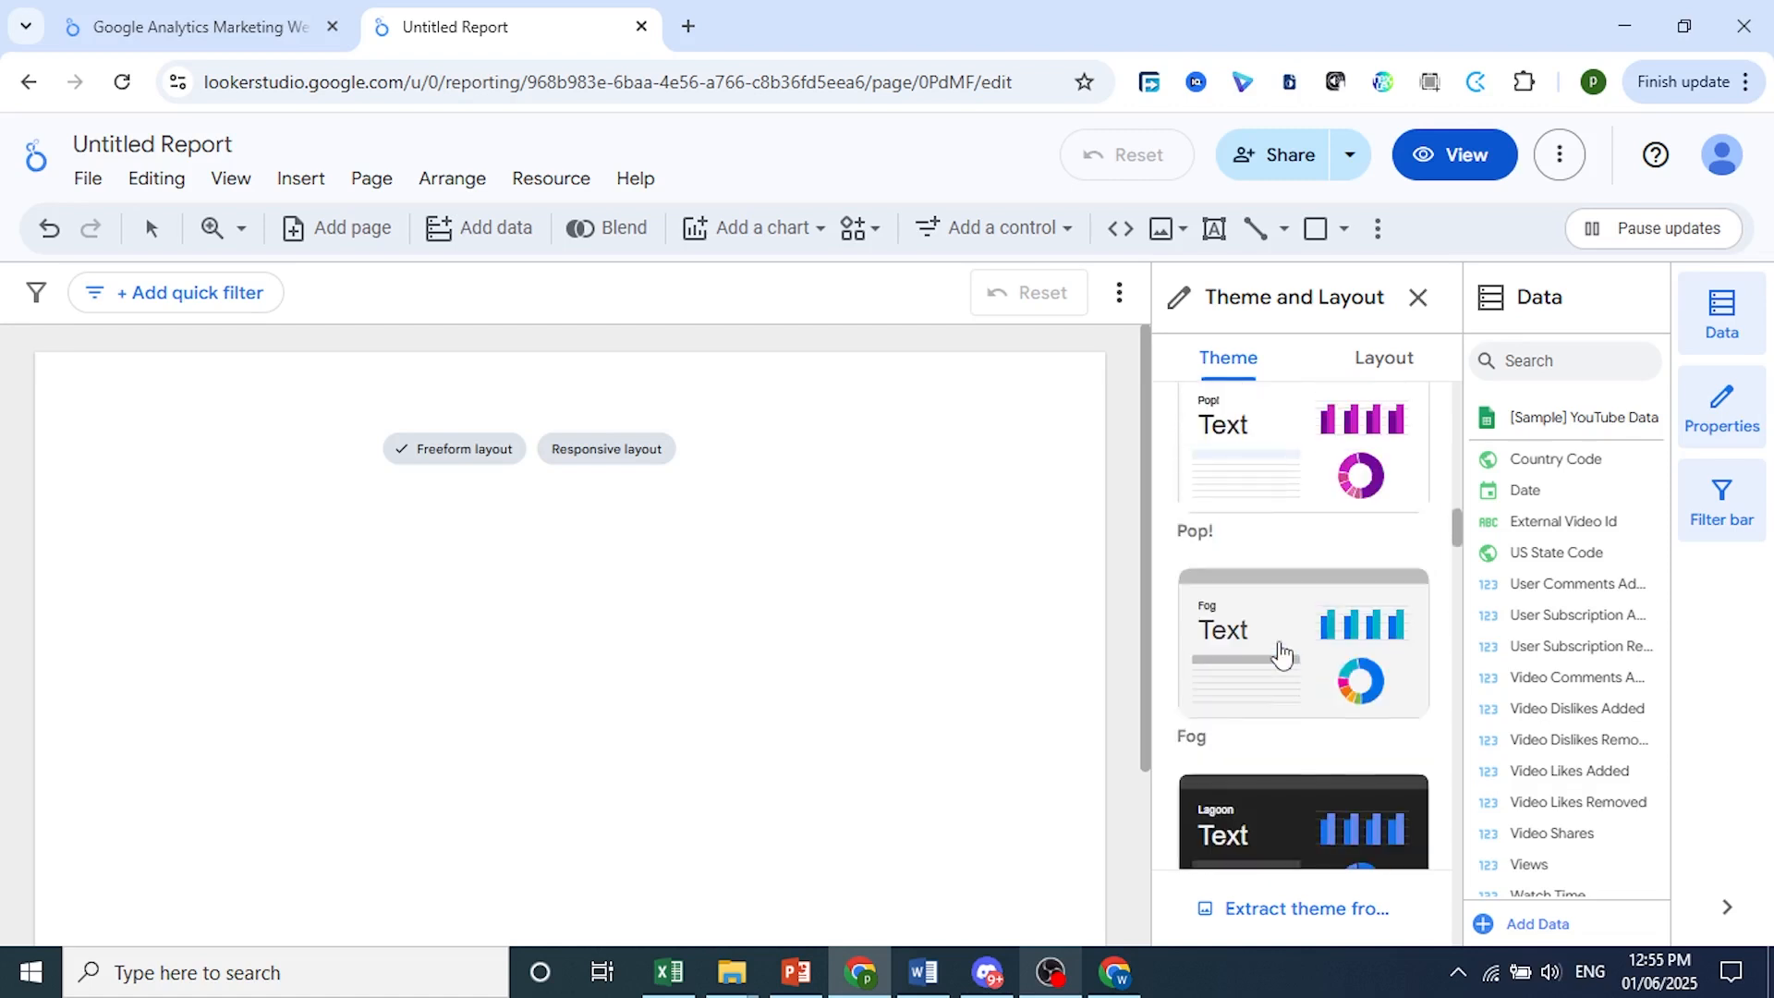
pyautogui.scroll(8, 1281, 653)
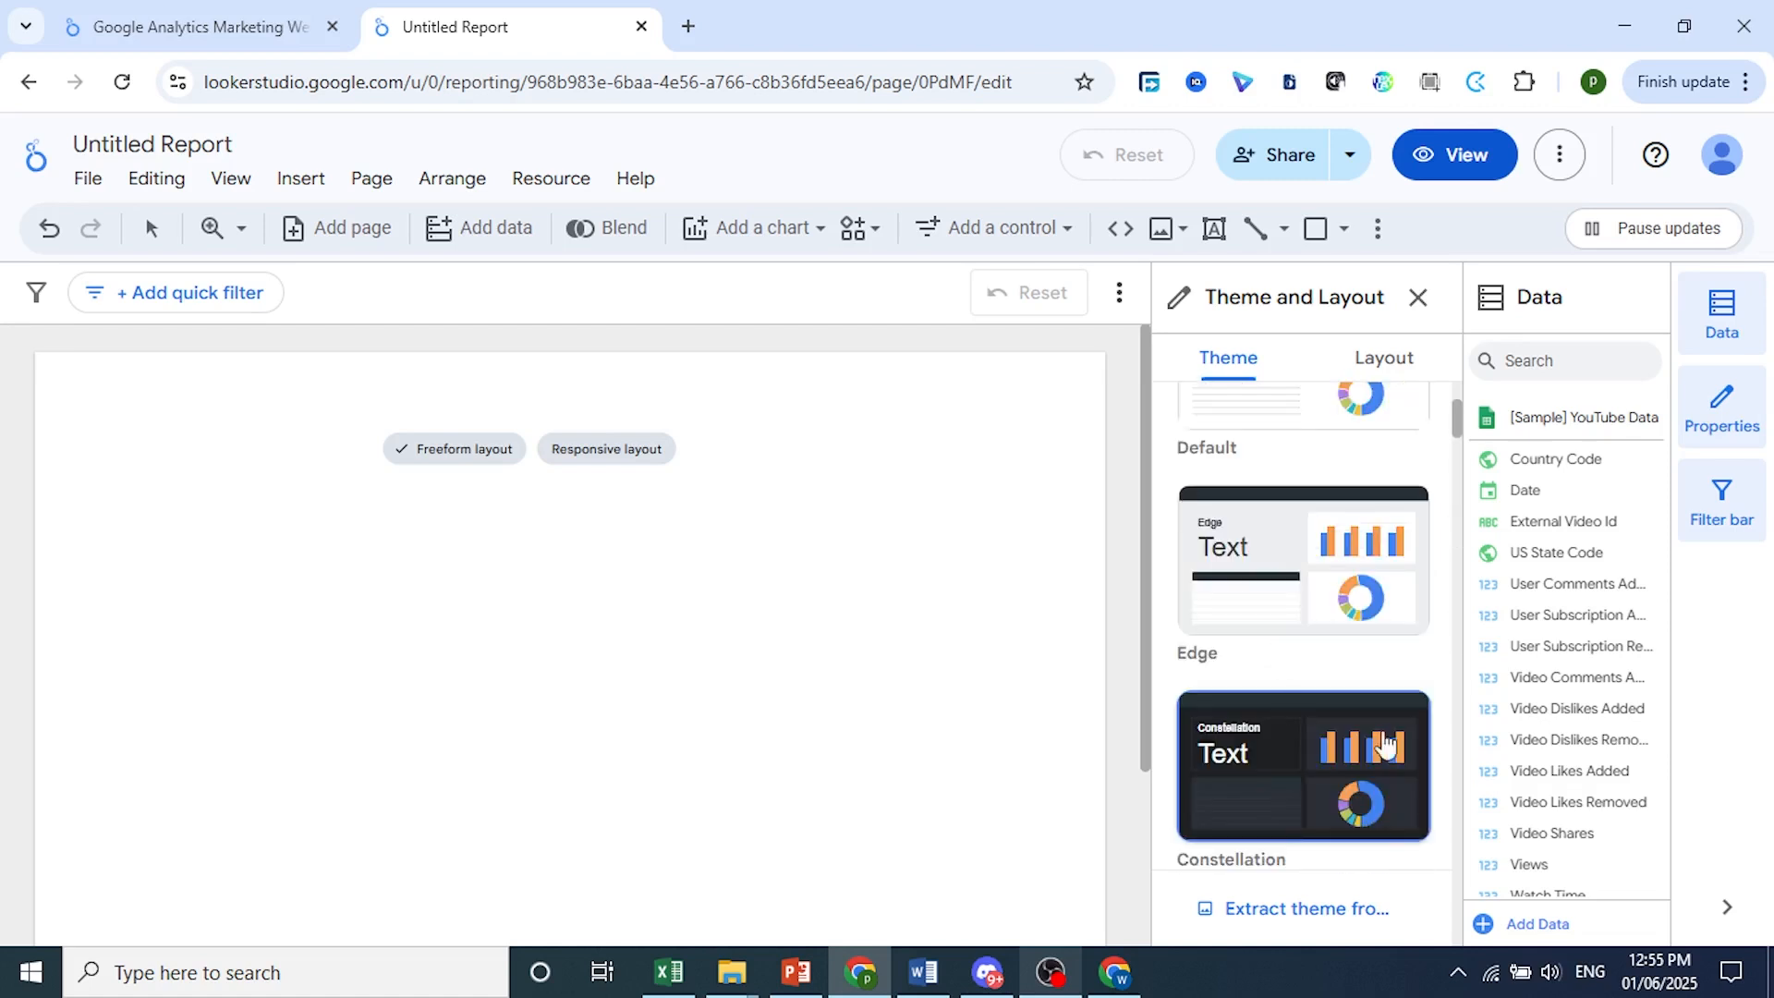
pyautogui.scroll(-1, 1348, 712)
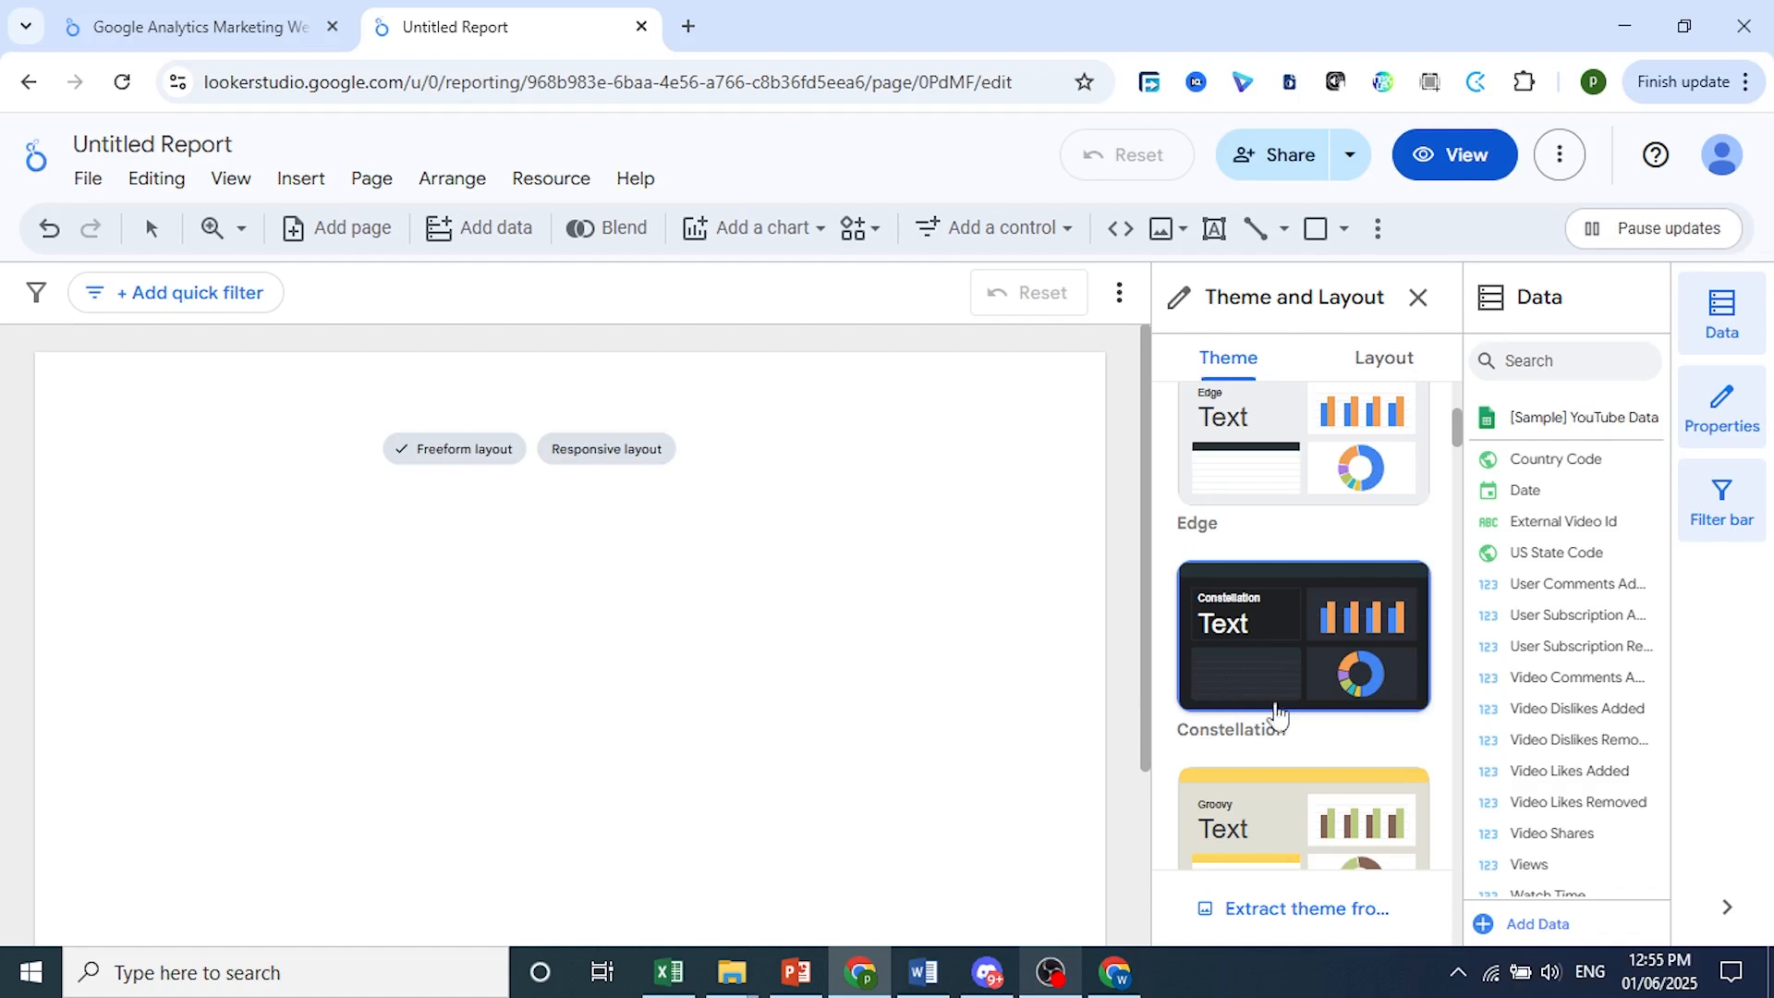
pyautogui.scroll(3, 1256, 688)
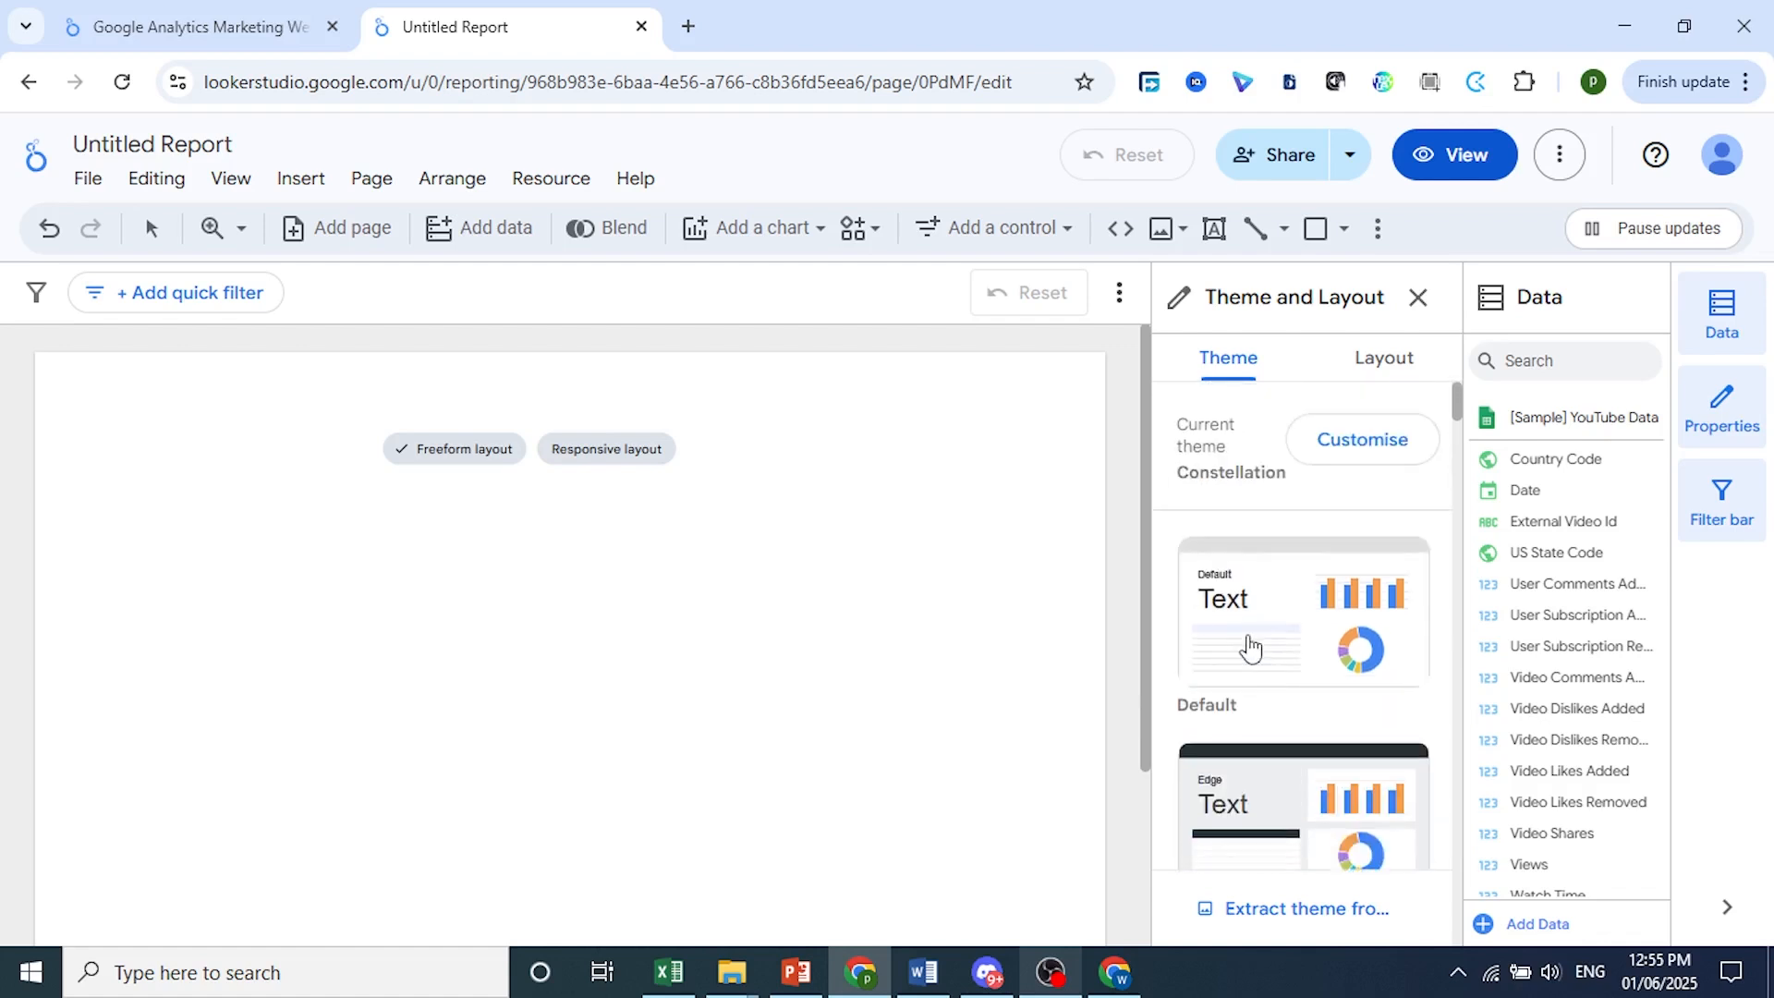
# - Review the report's layout settings for canvas size, snapping and grid, and return to the theme choices
pyautogui.click(1349, 374)
pyautogui.scroll(-5, 1191, 592)
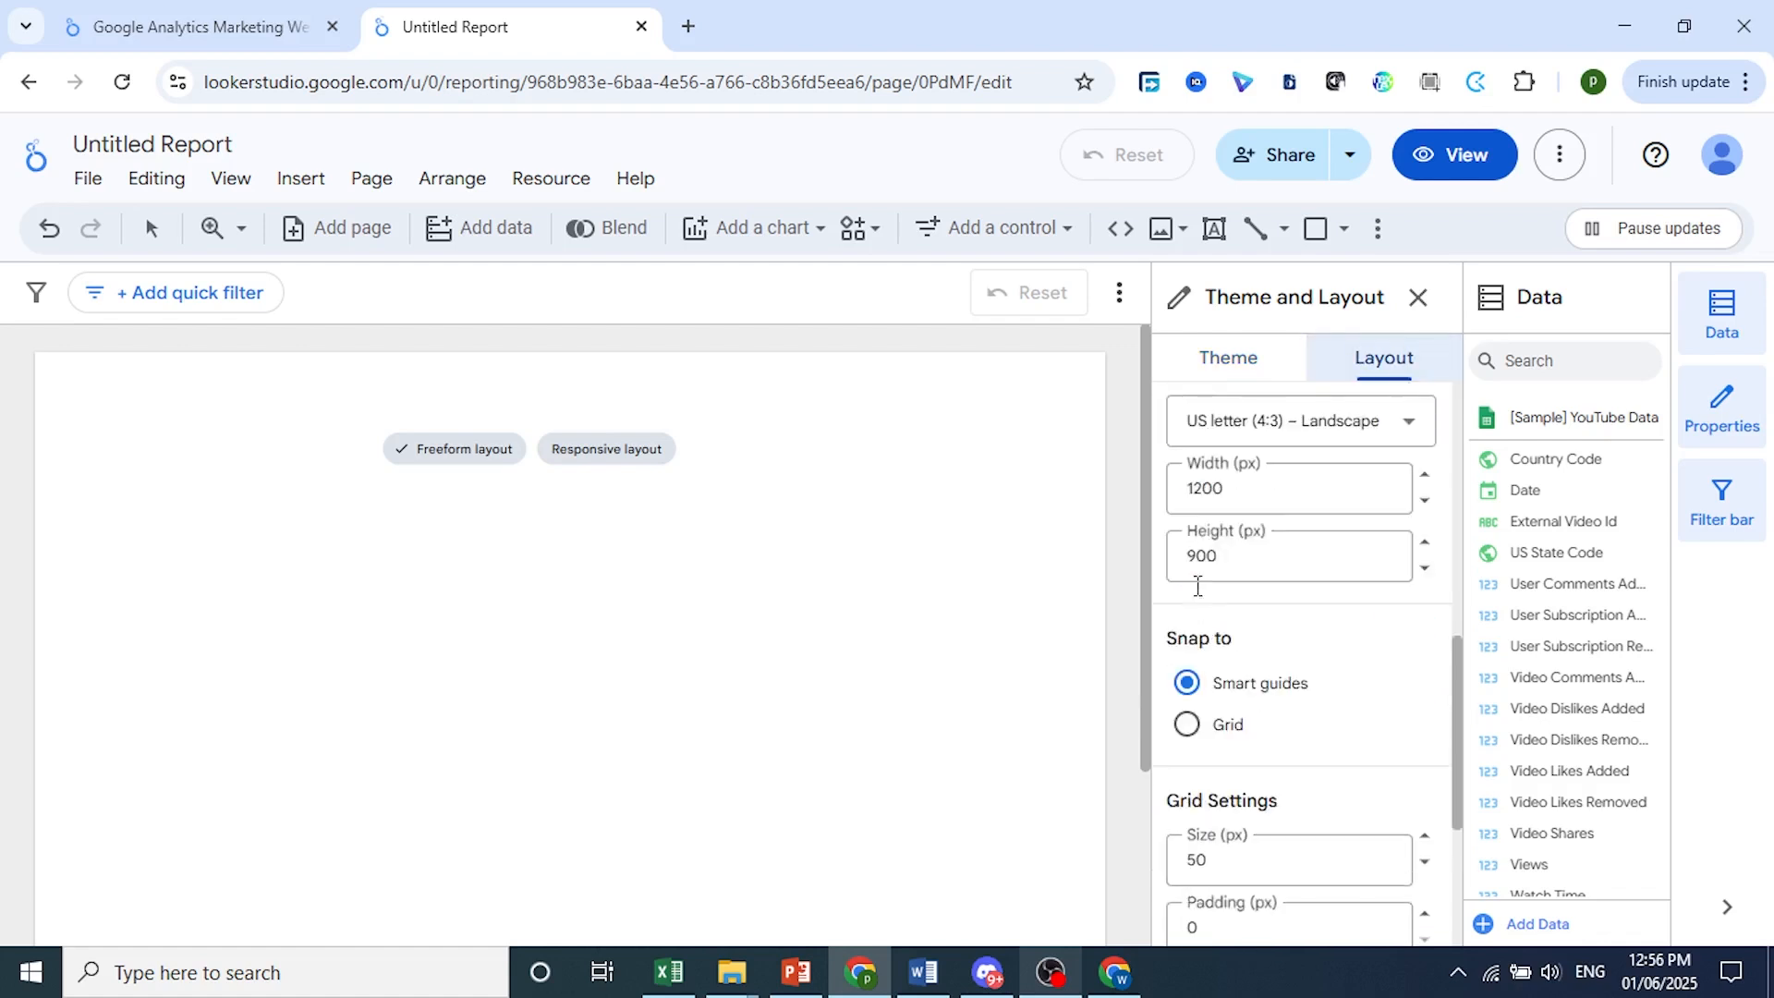
pyautogui.scroll(-3, 1197, 586)
pyautogui.scroll(-2, 885, 571)
pyautogui.click(1197, 365)
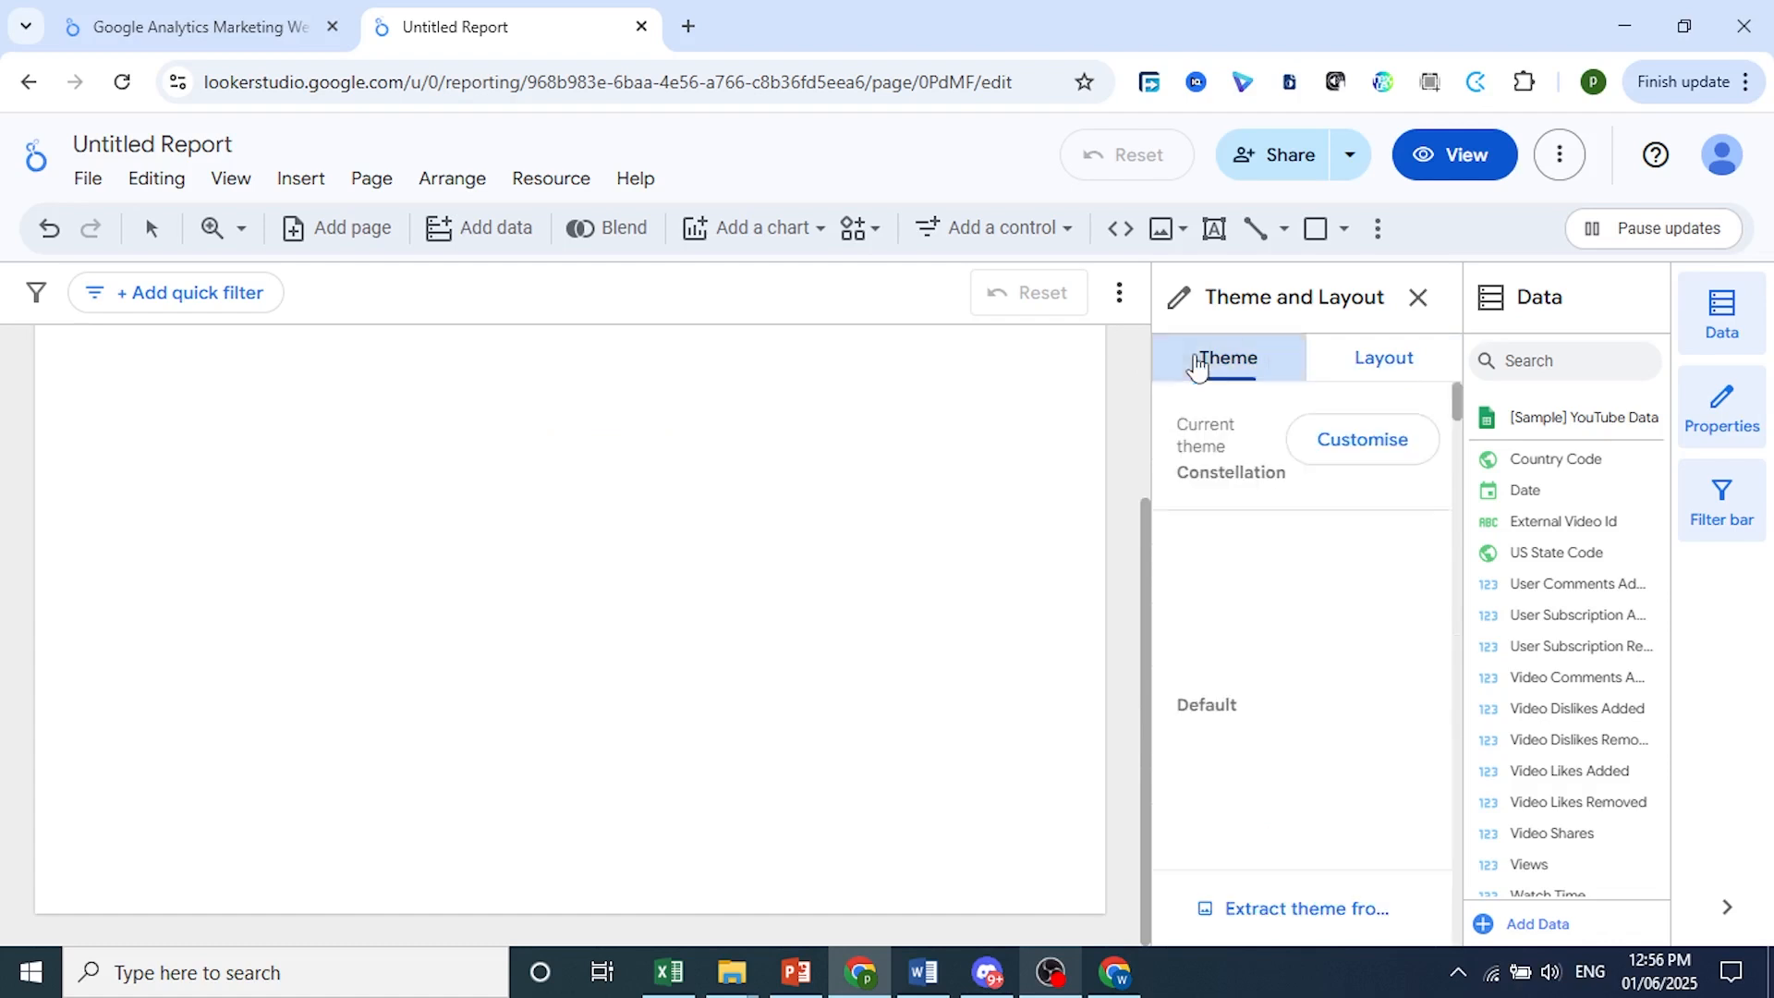
pyautogui.scroll(2, 1002, 503)
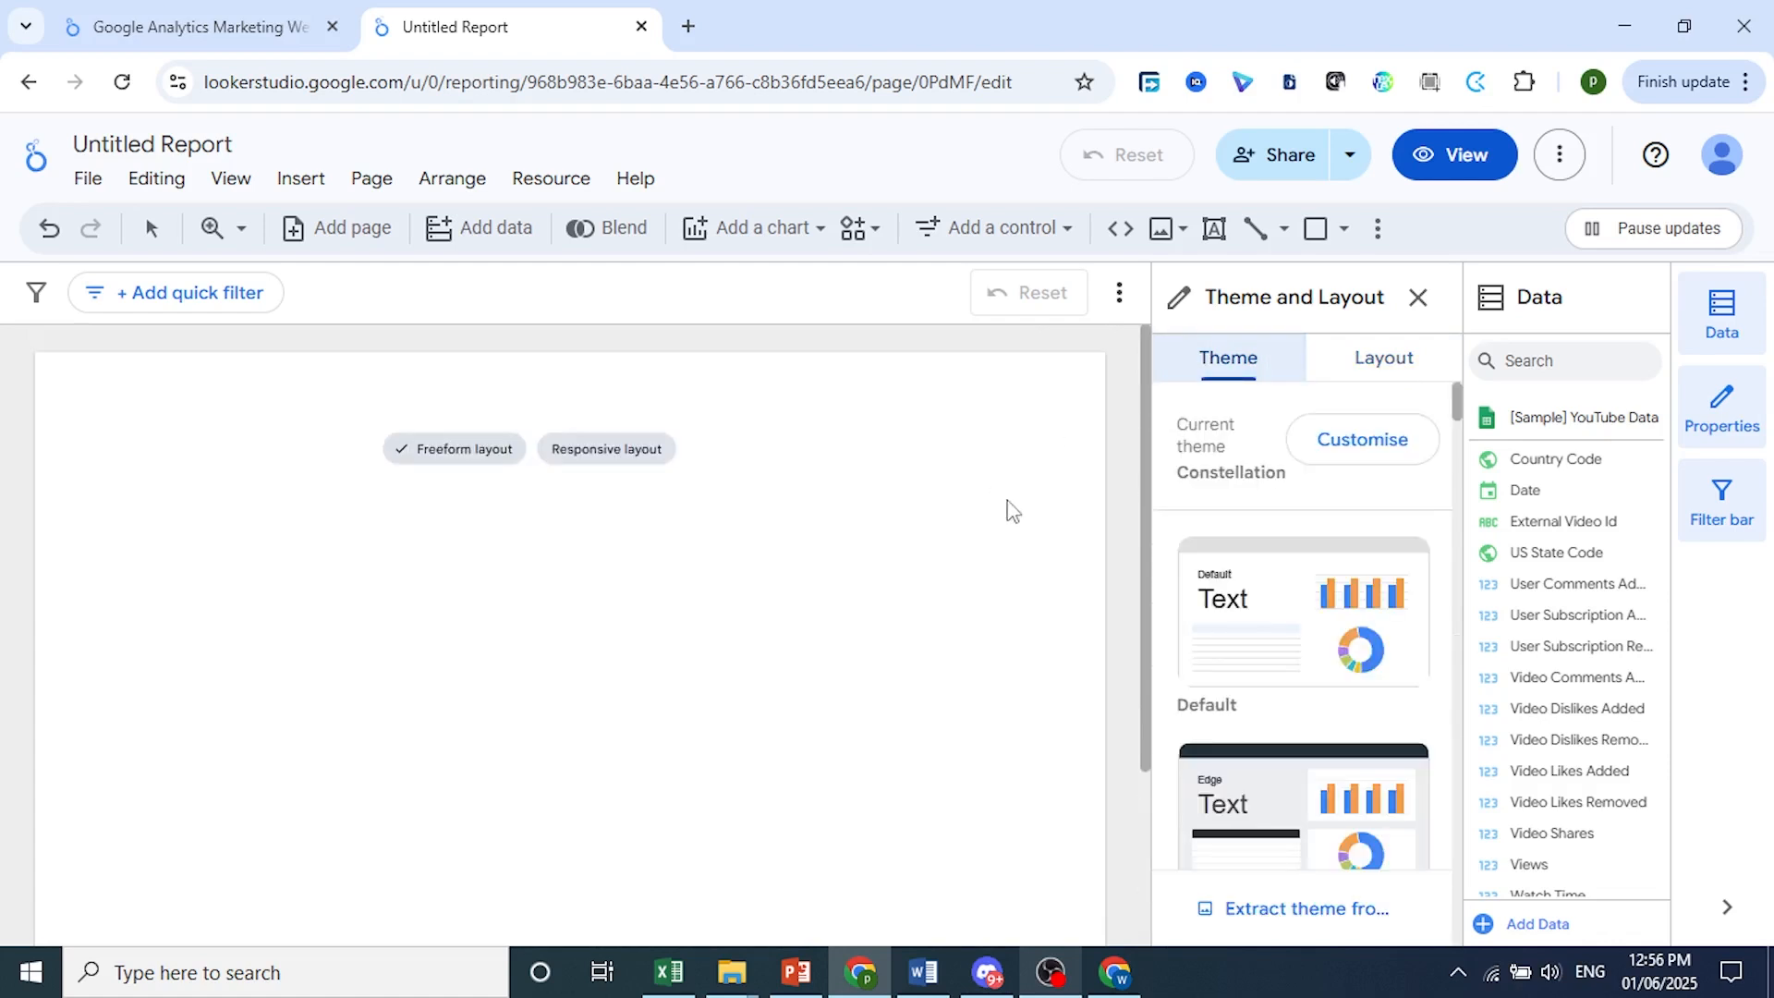
# - Try the Edge and Groovy themes on the report and settle on the Constellation theme
pyautogui.click(1277, 790)
pyautogui.scroll(-3, 1277, 790)
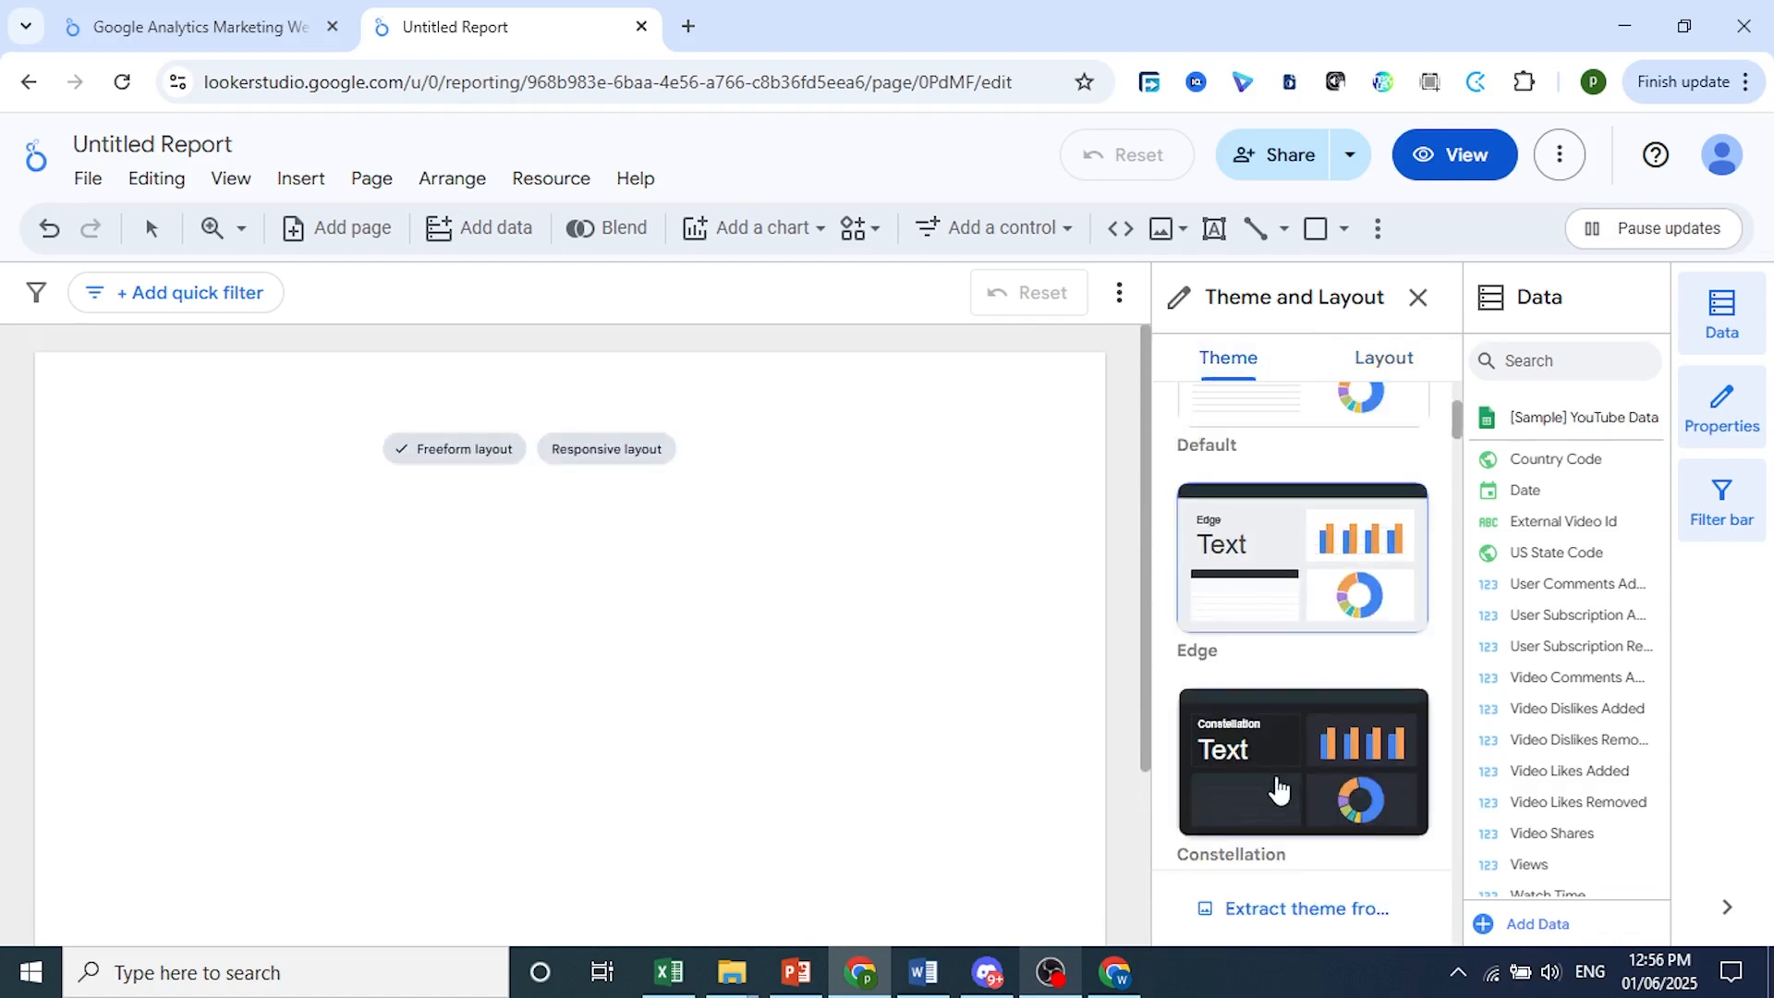
pyautogui.click(1278, 790)
pyautogui.scroll(-3, 1275, 784)
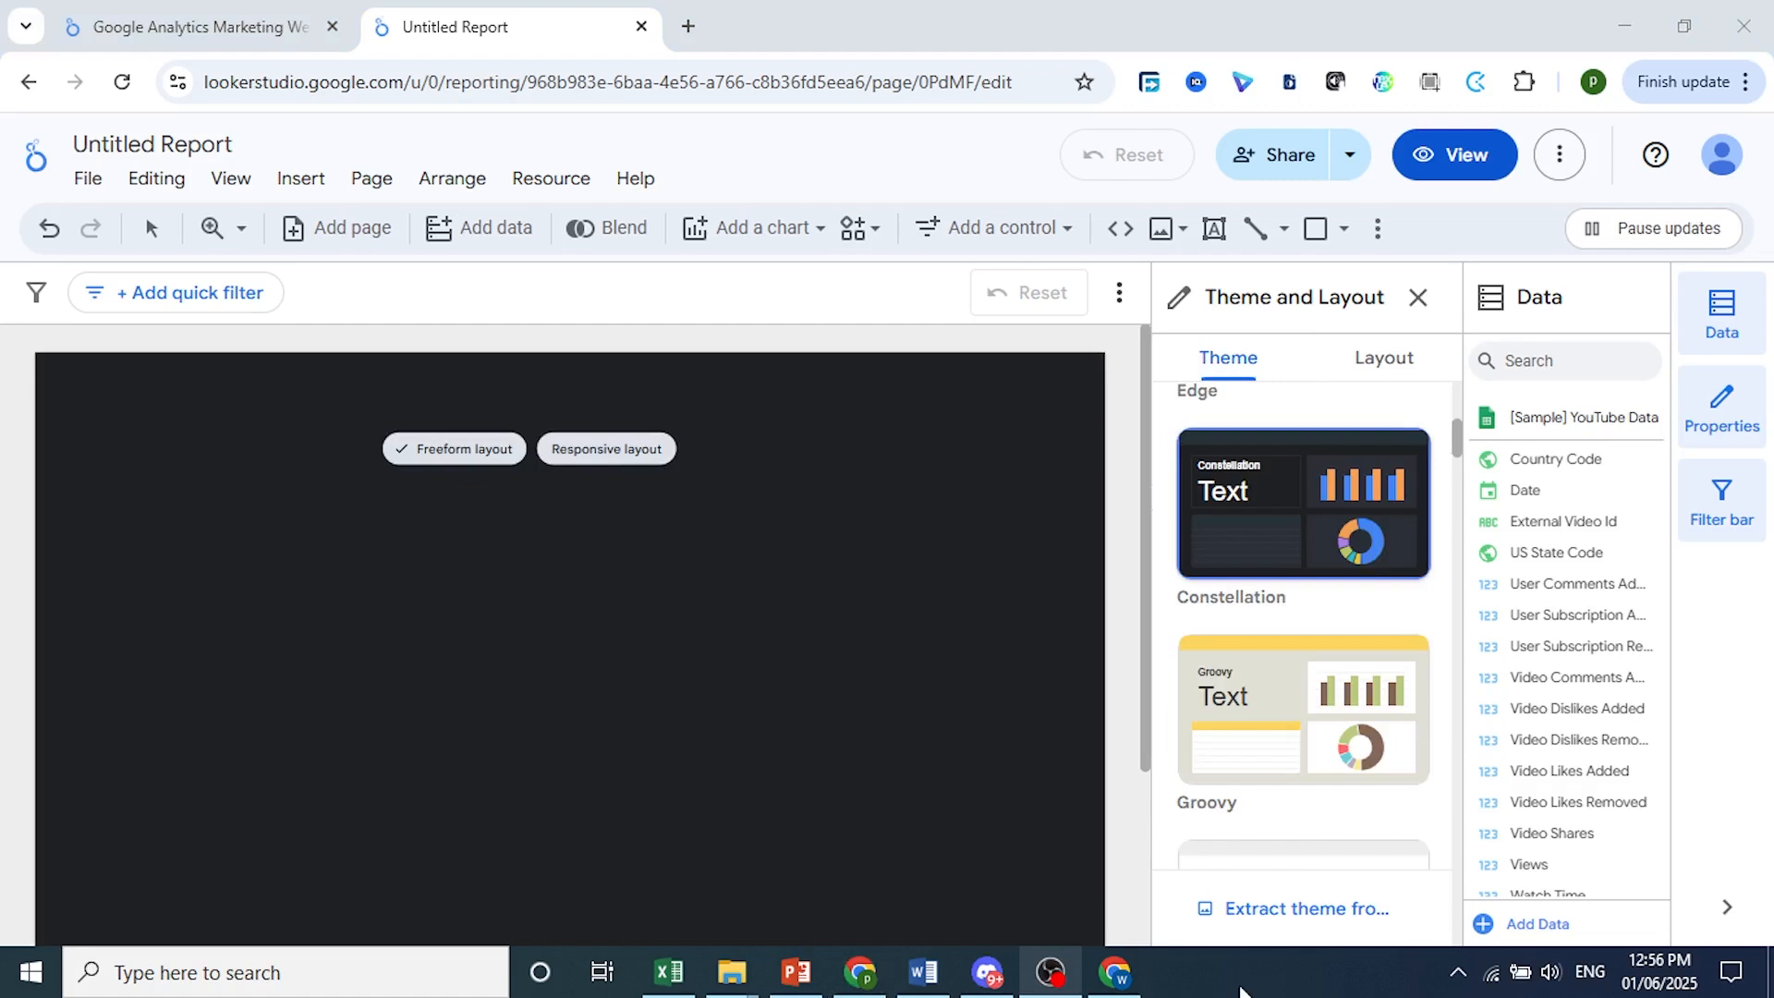
pyautogui.click(1272, 779)
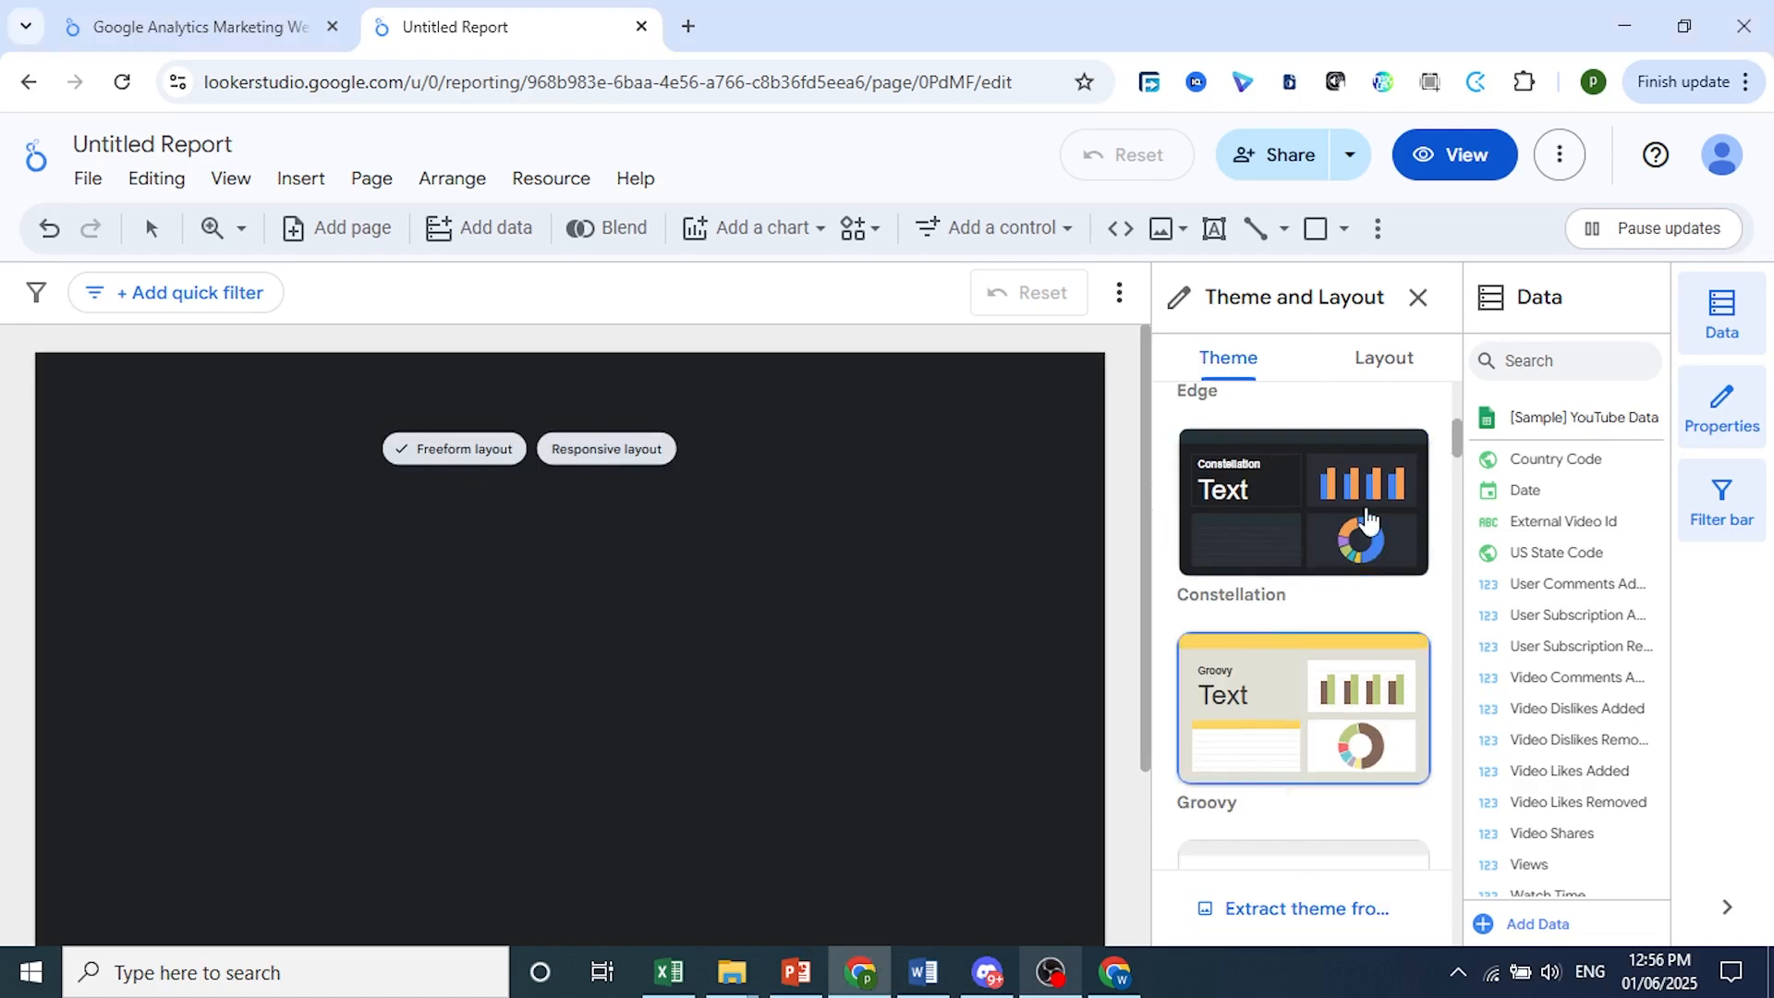
pyautogui.click(1259, 538)
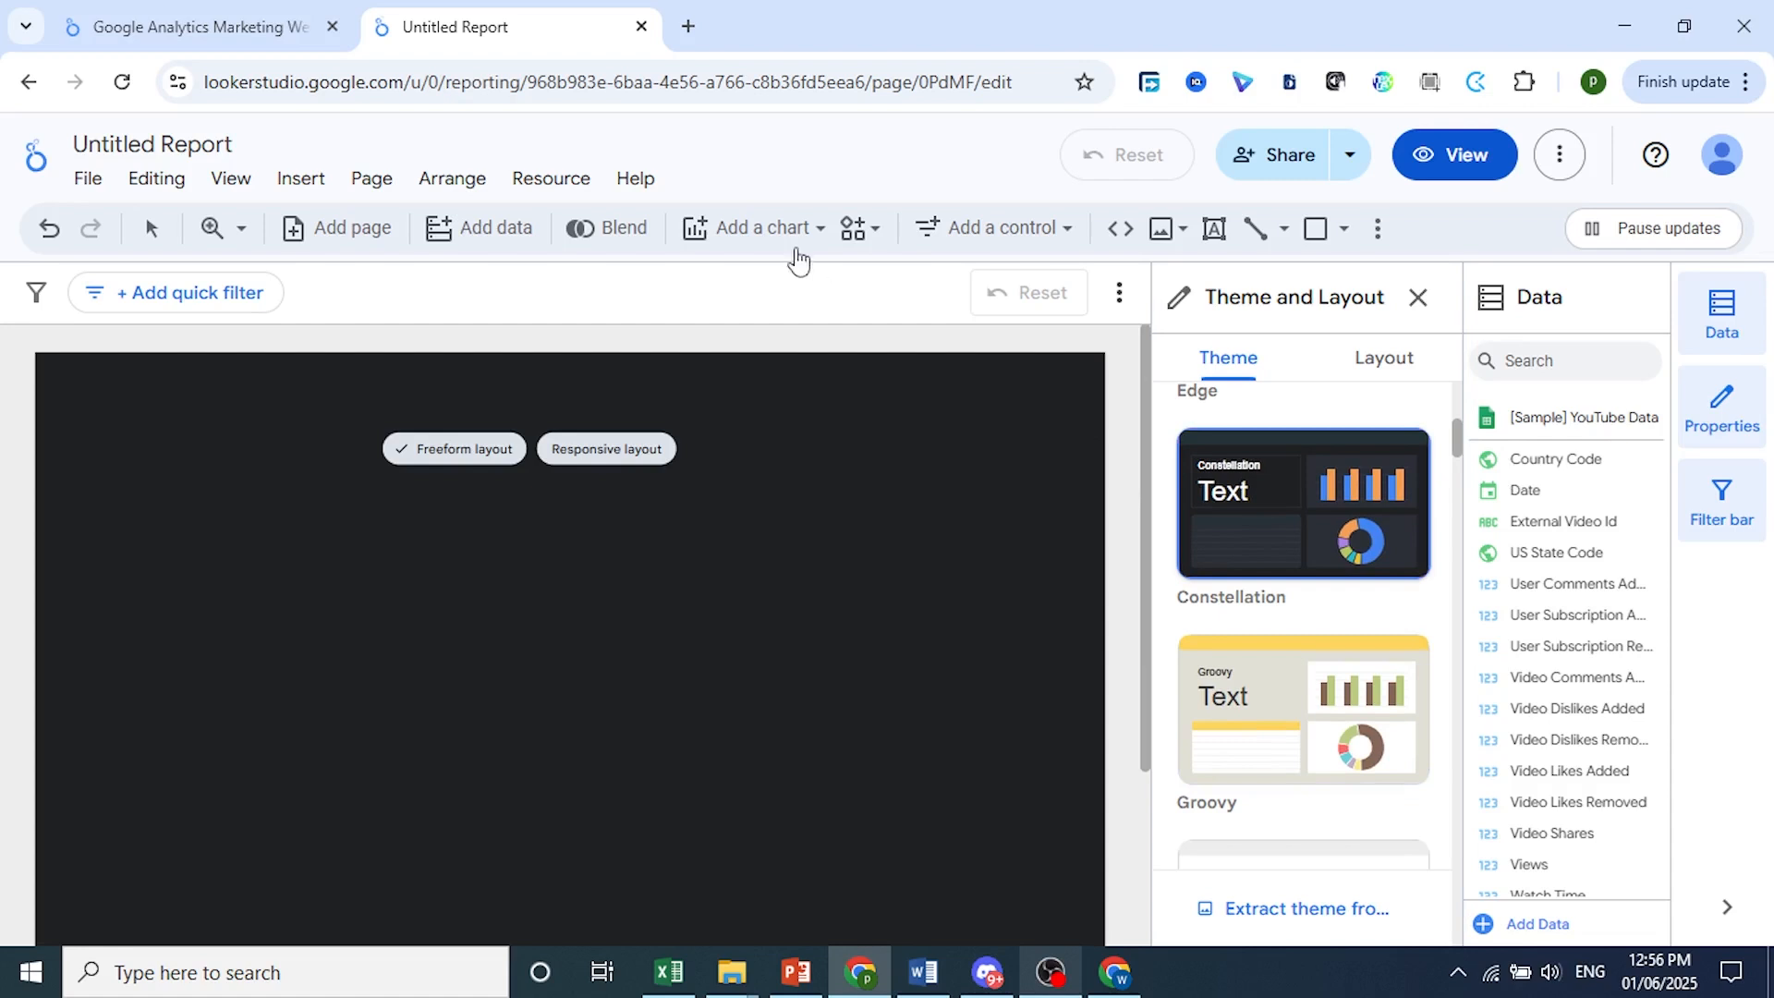
# - Add a date range control to the upper-right area of the report canvas
pyautogui.click(1020, 238)
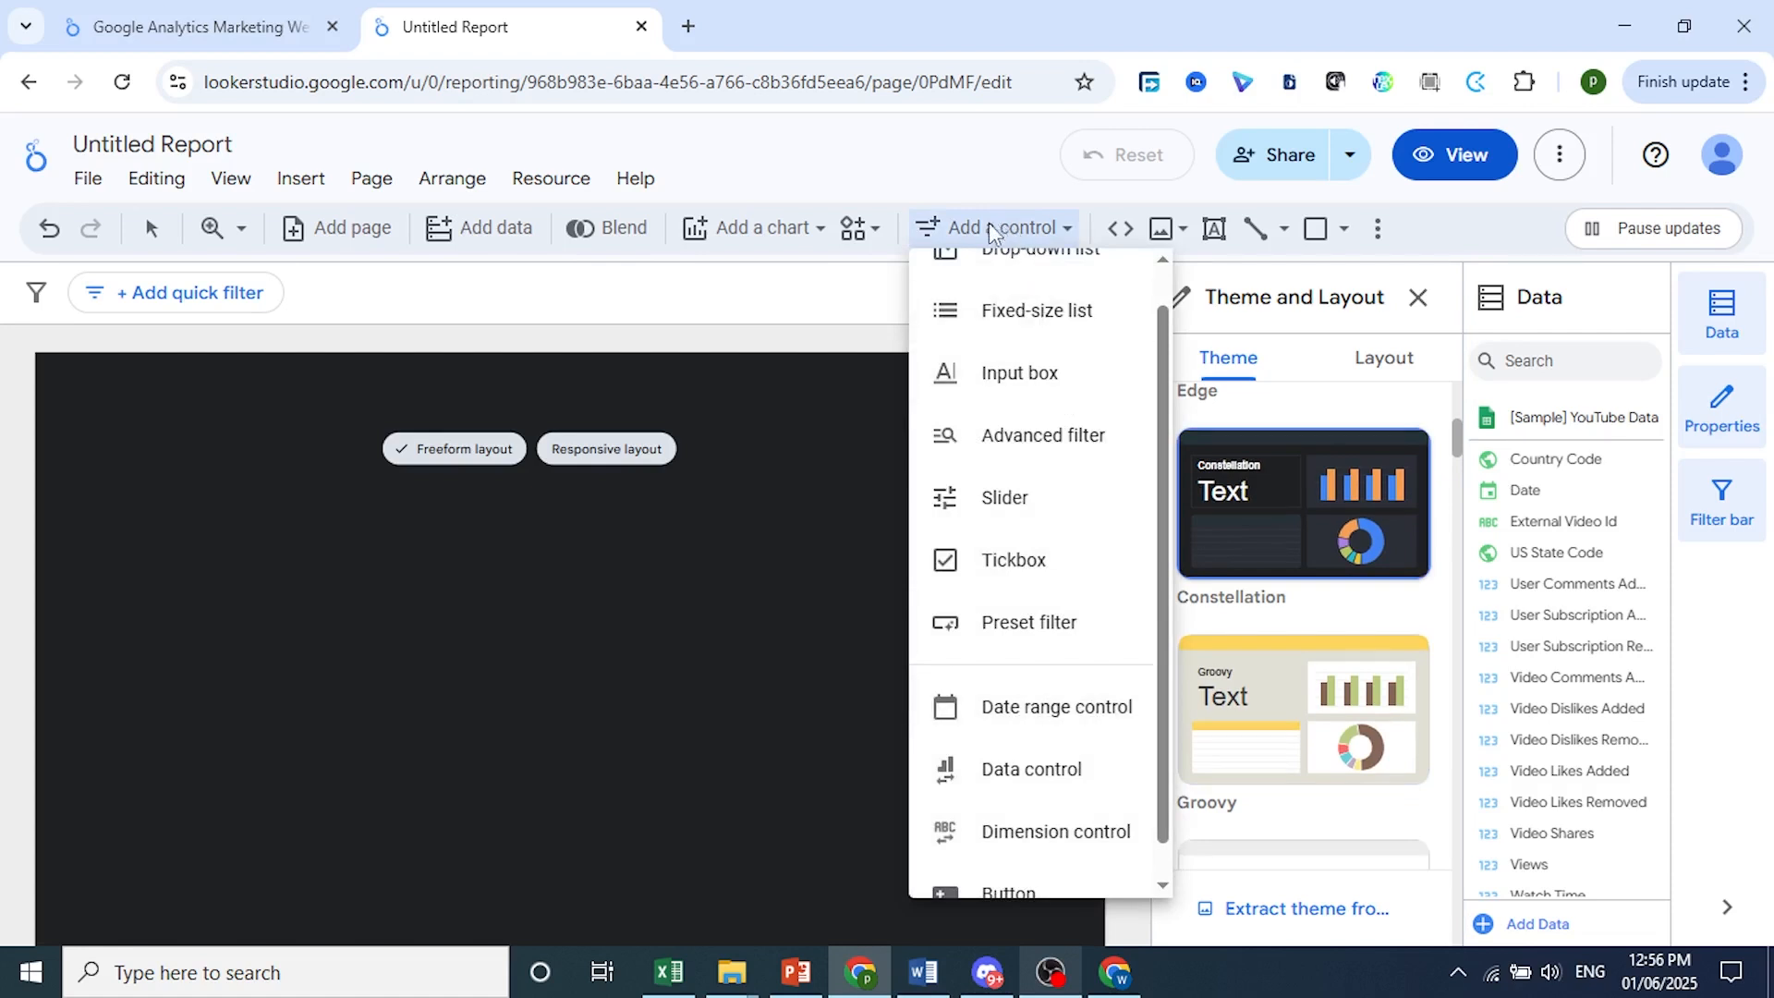
pyautogui.click(1028, 737)
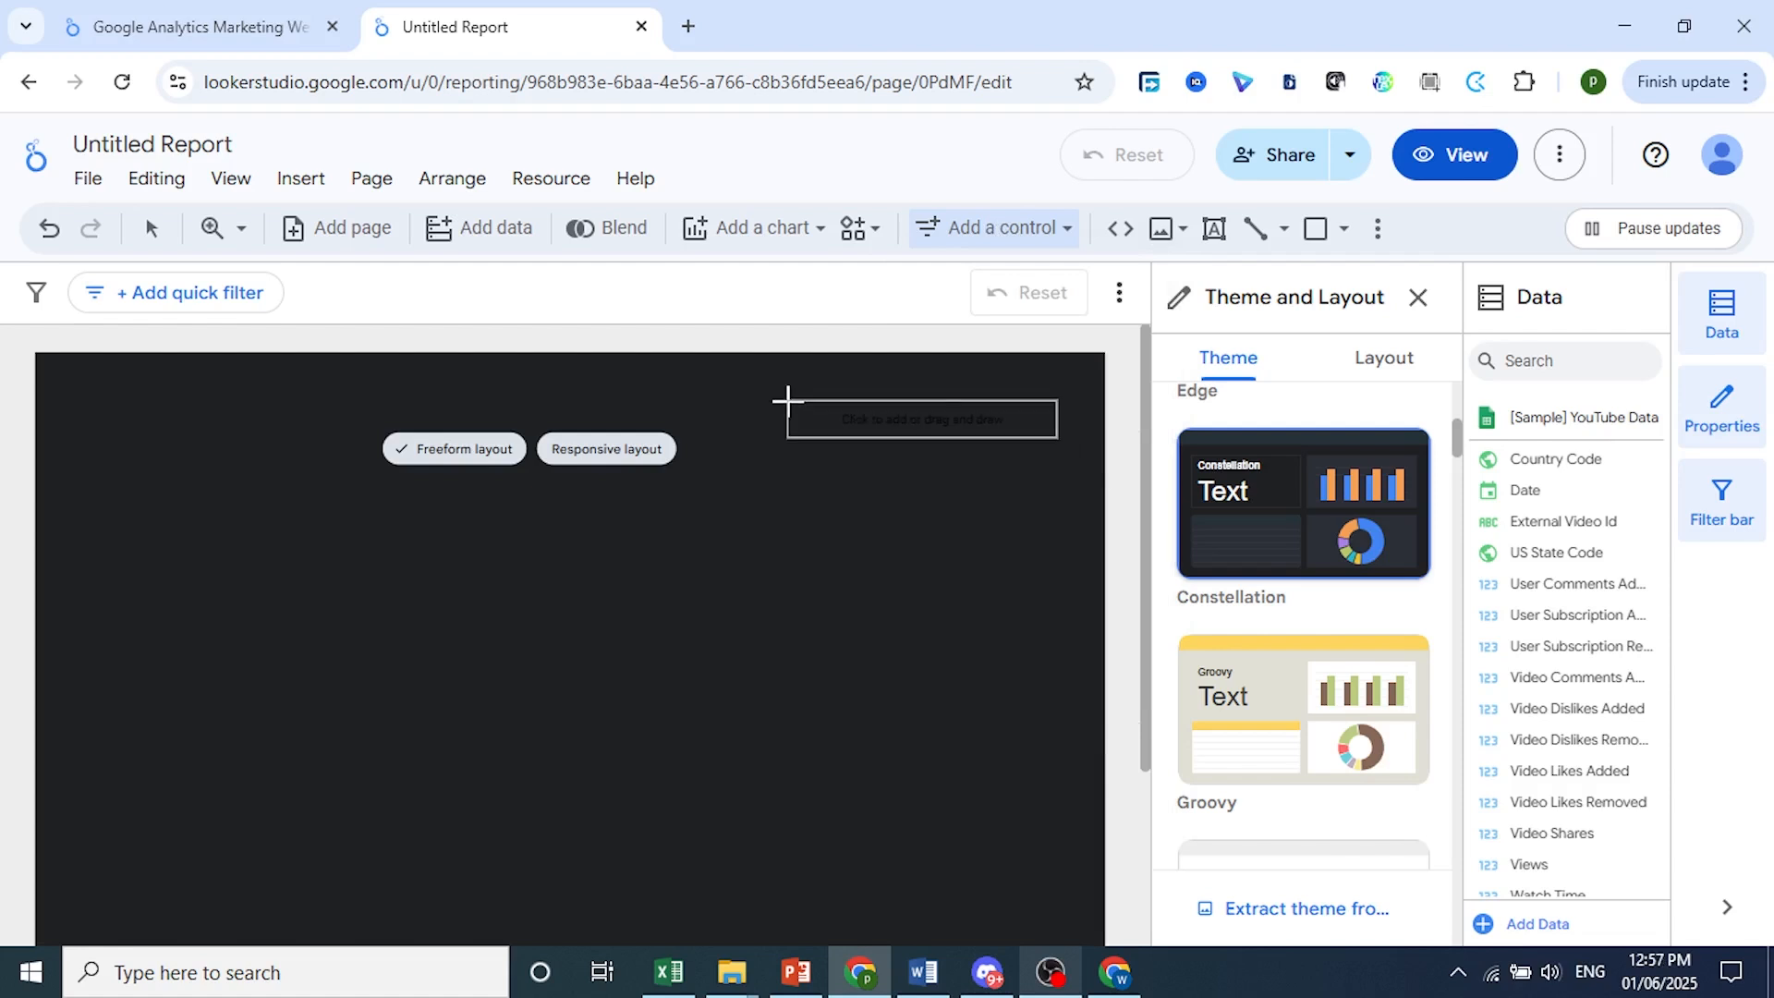
pyautogui.click(787, 402)
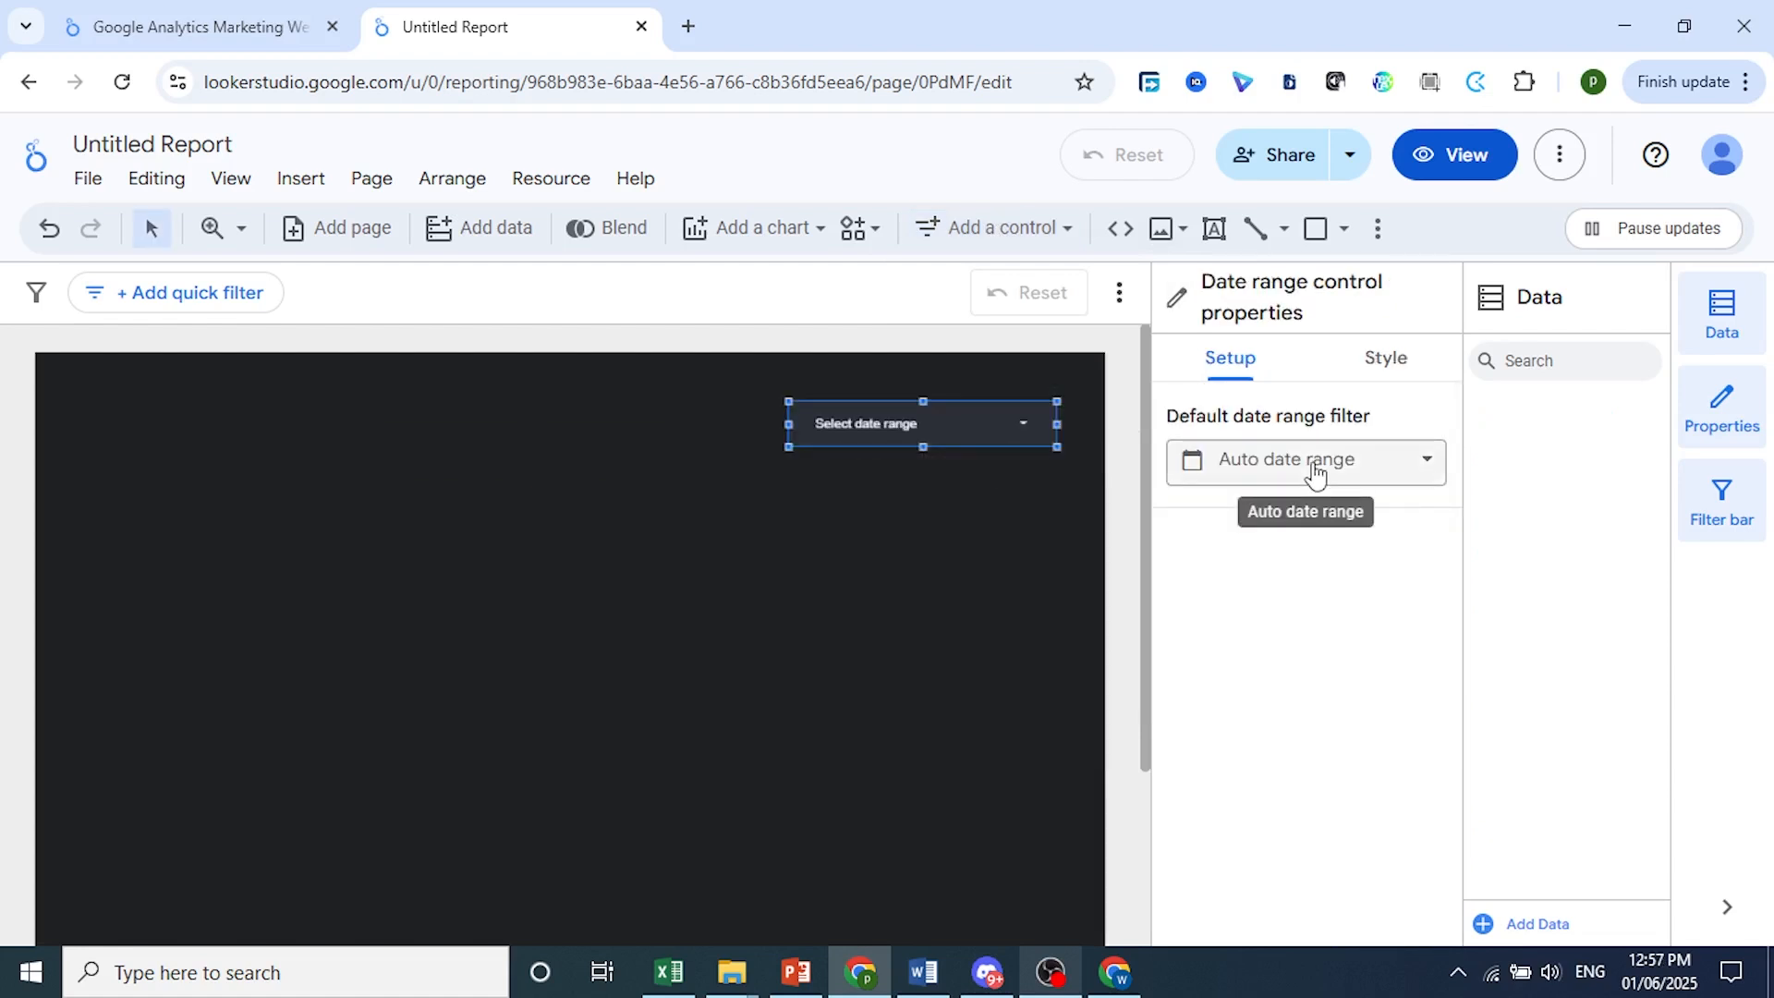
# - Set the date range control's default range to Last 30 days, excluding today, and deselect the control
pyautogui.click(1315, 473)
pyautogui.click(1306, 490)
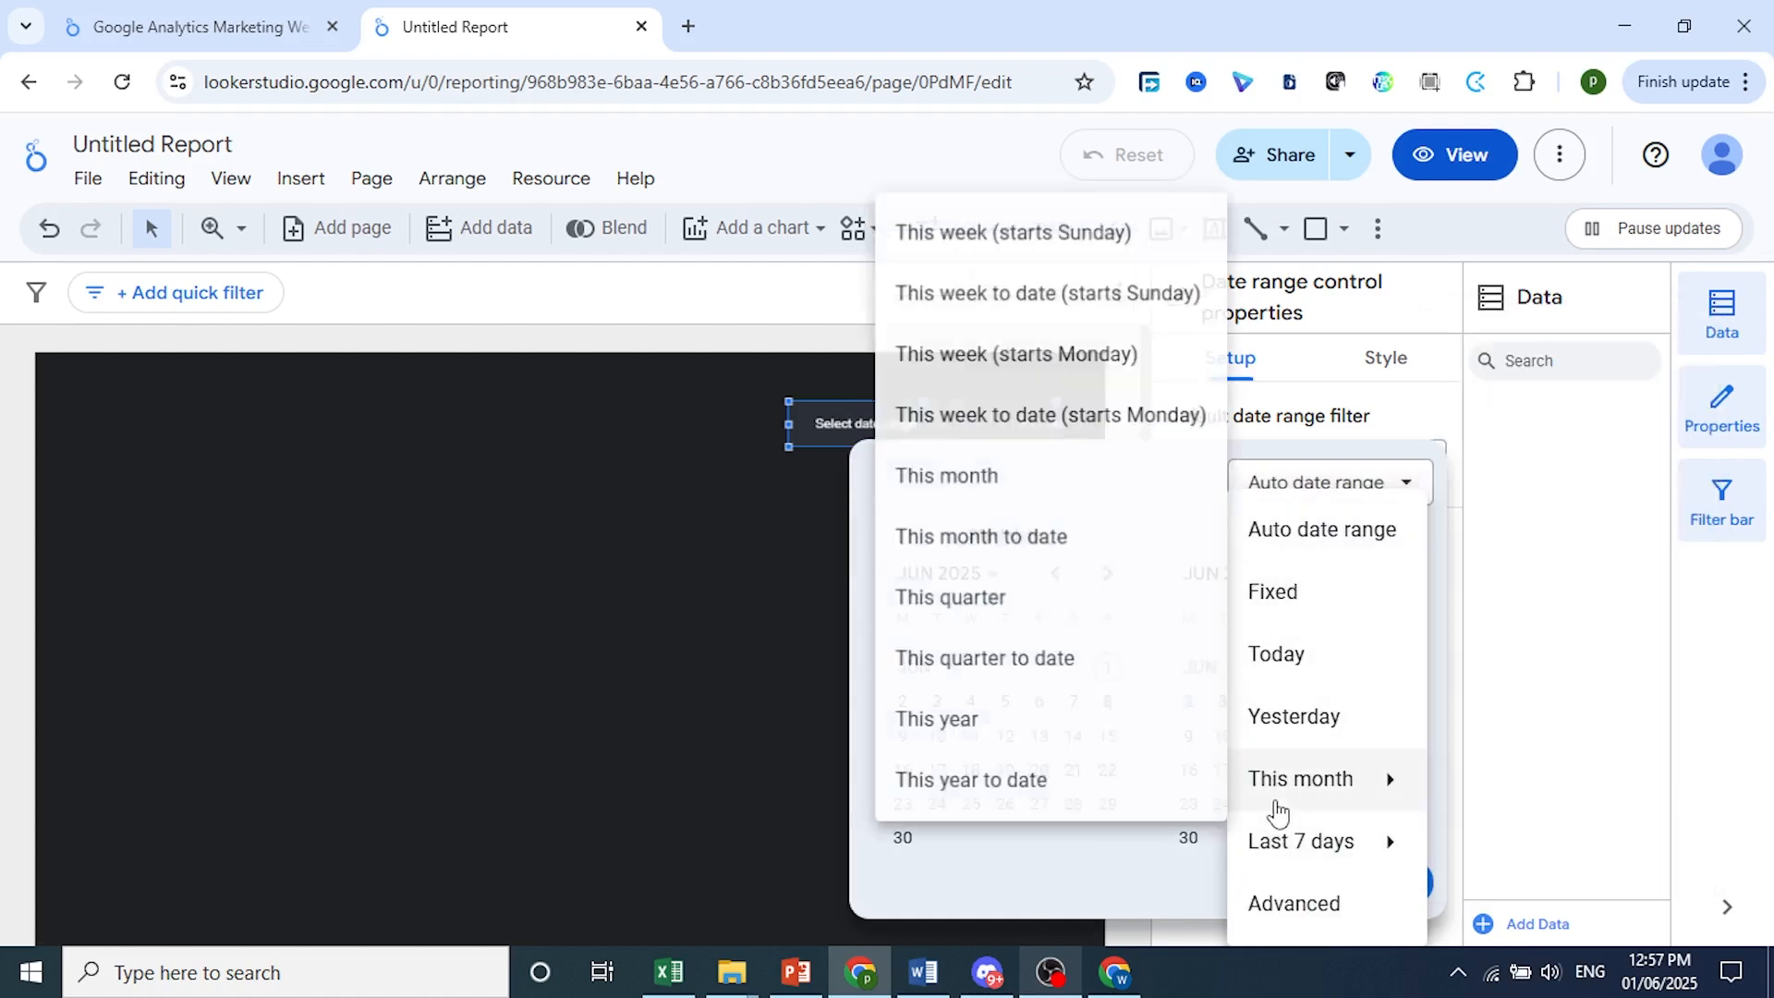
pyautogui.moveTo(1291, 866)
pyautogui.click(1579, 536)
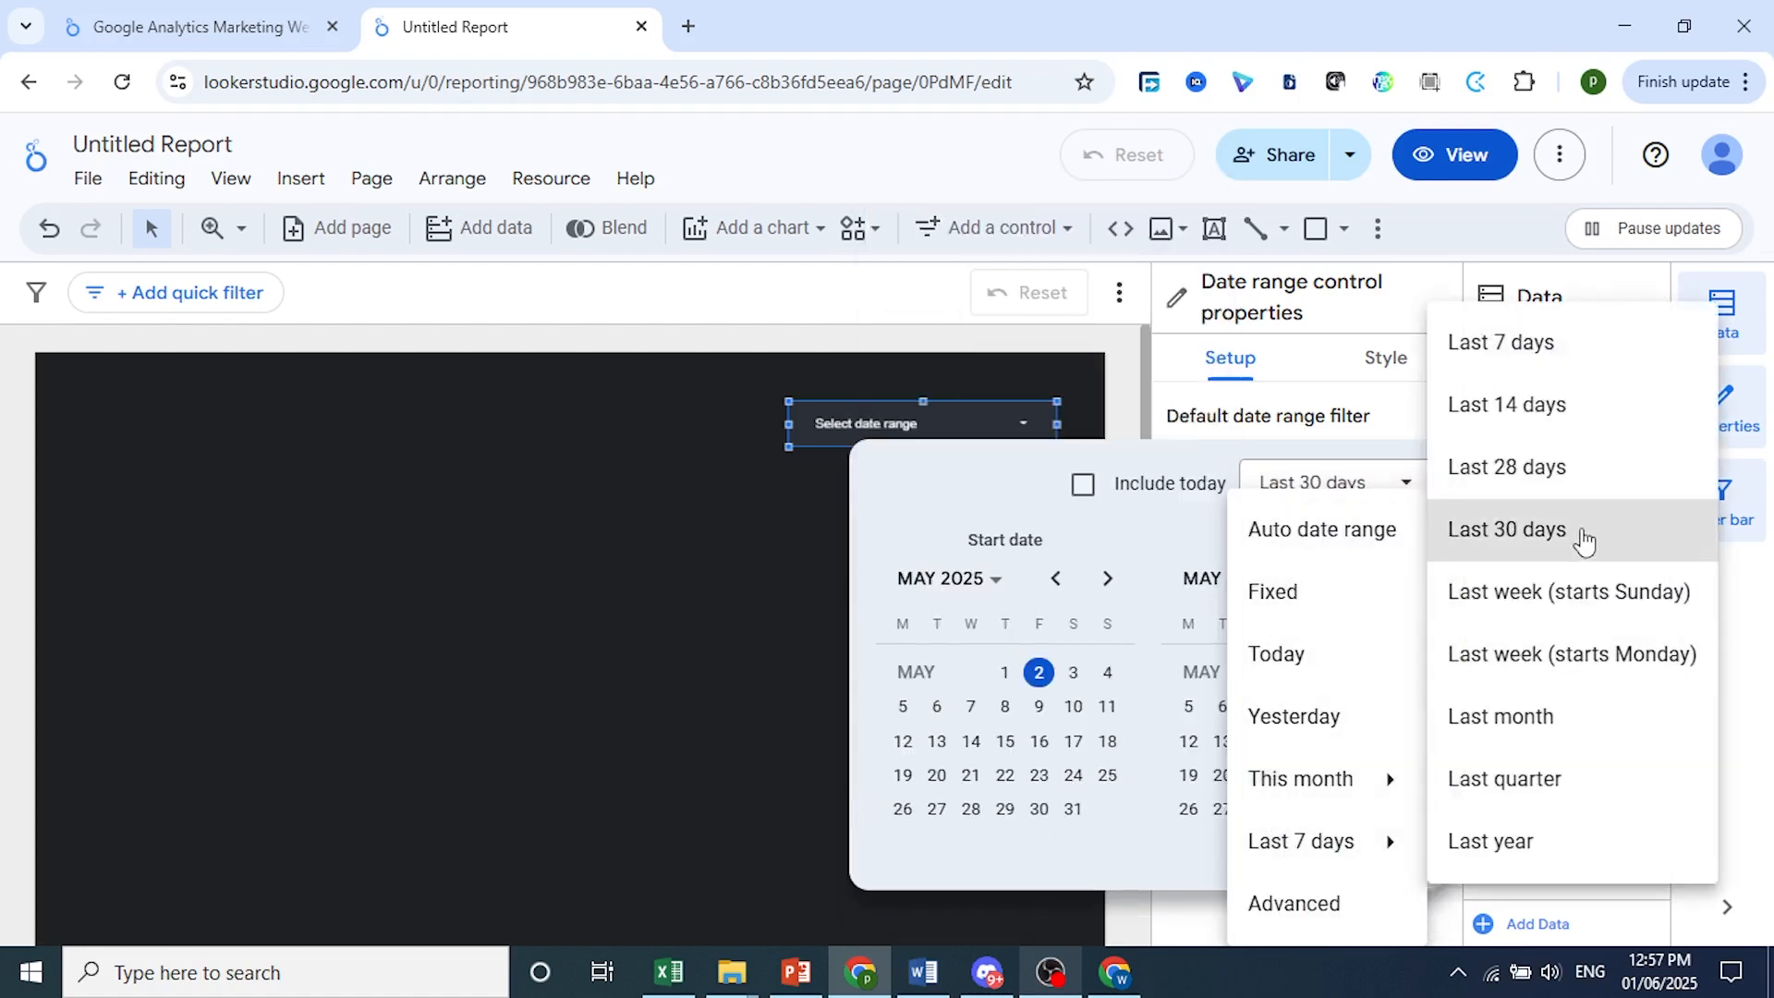
pyautogui.click(1386, 852)
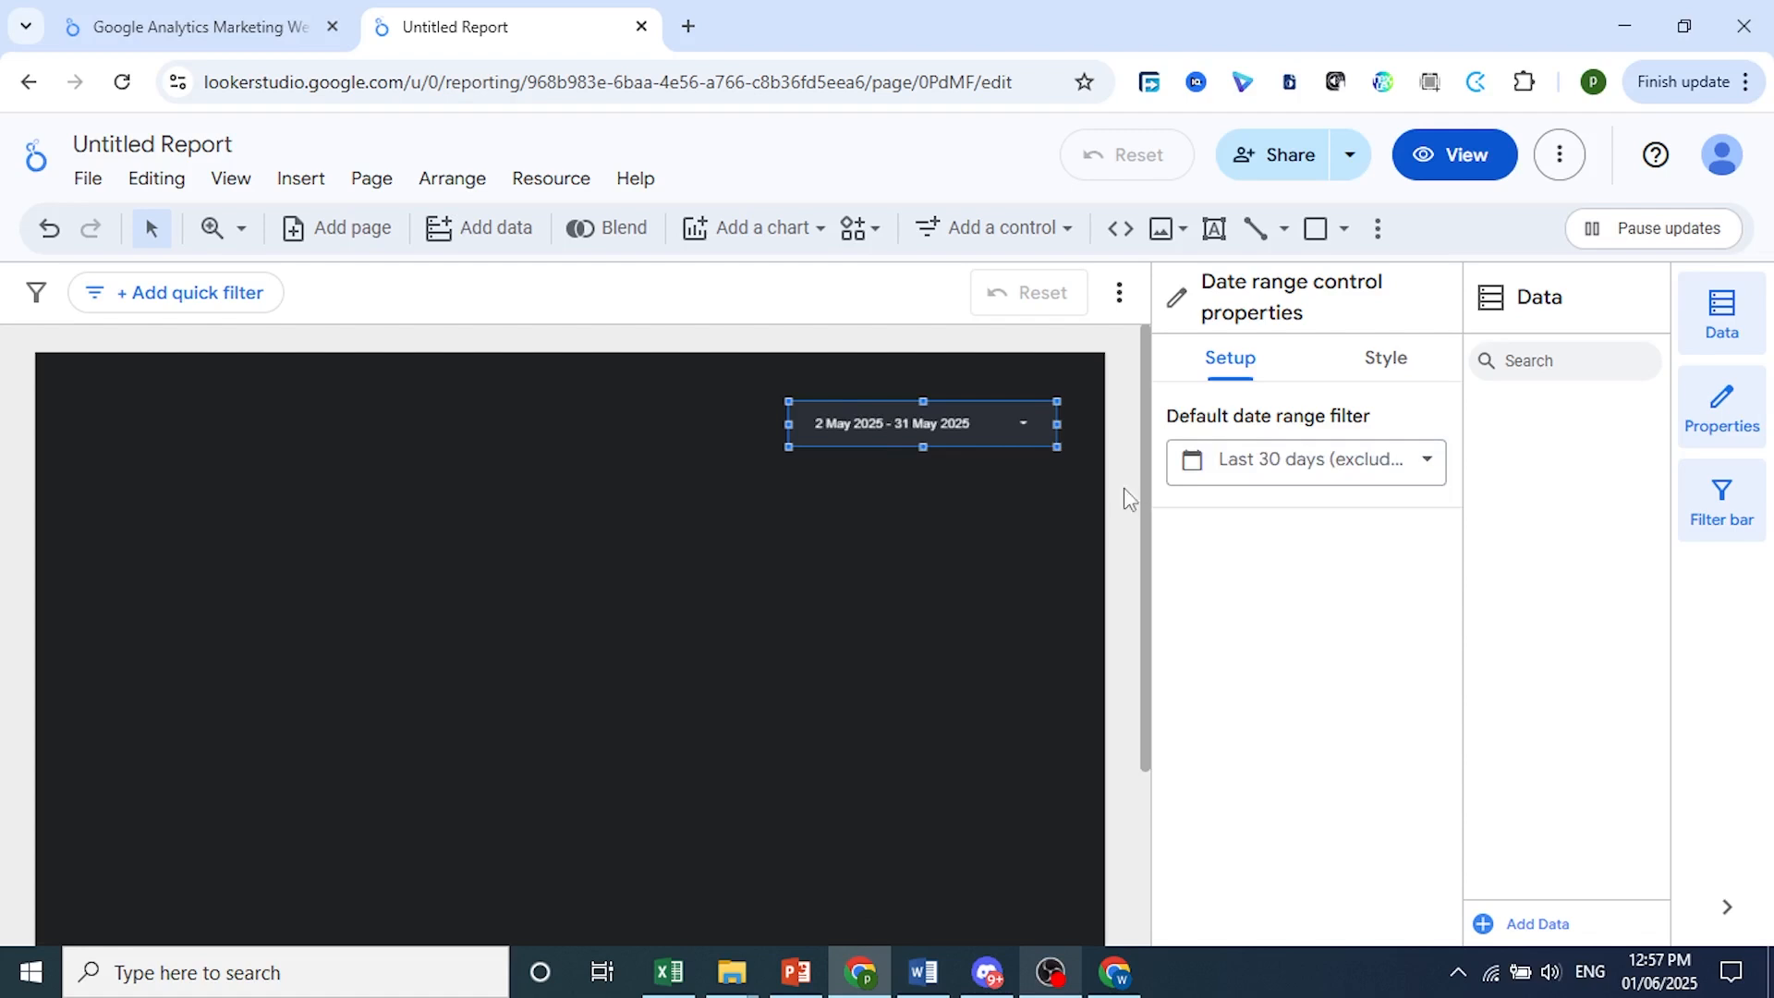
pyautogui.click(1013, 579)
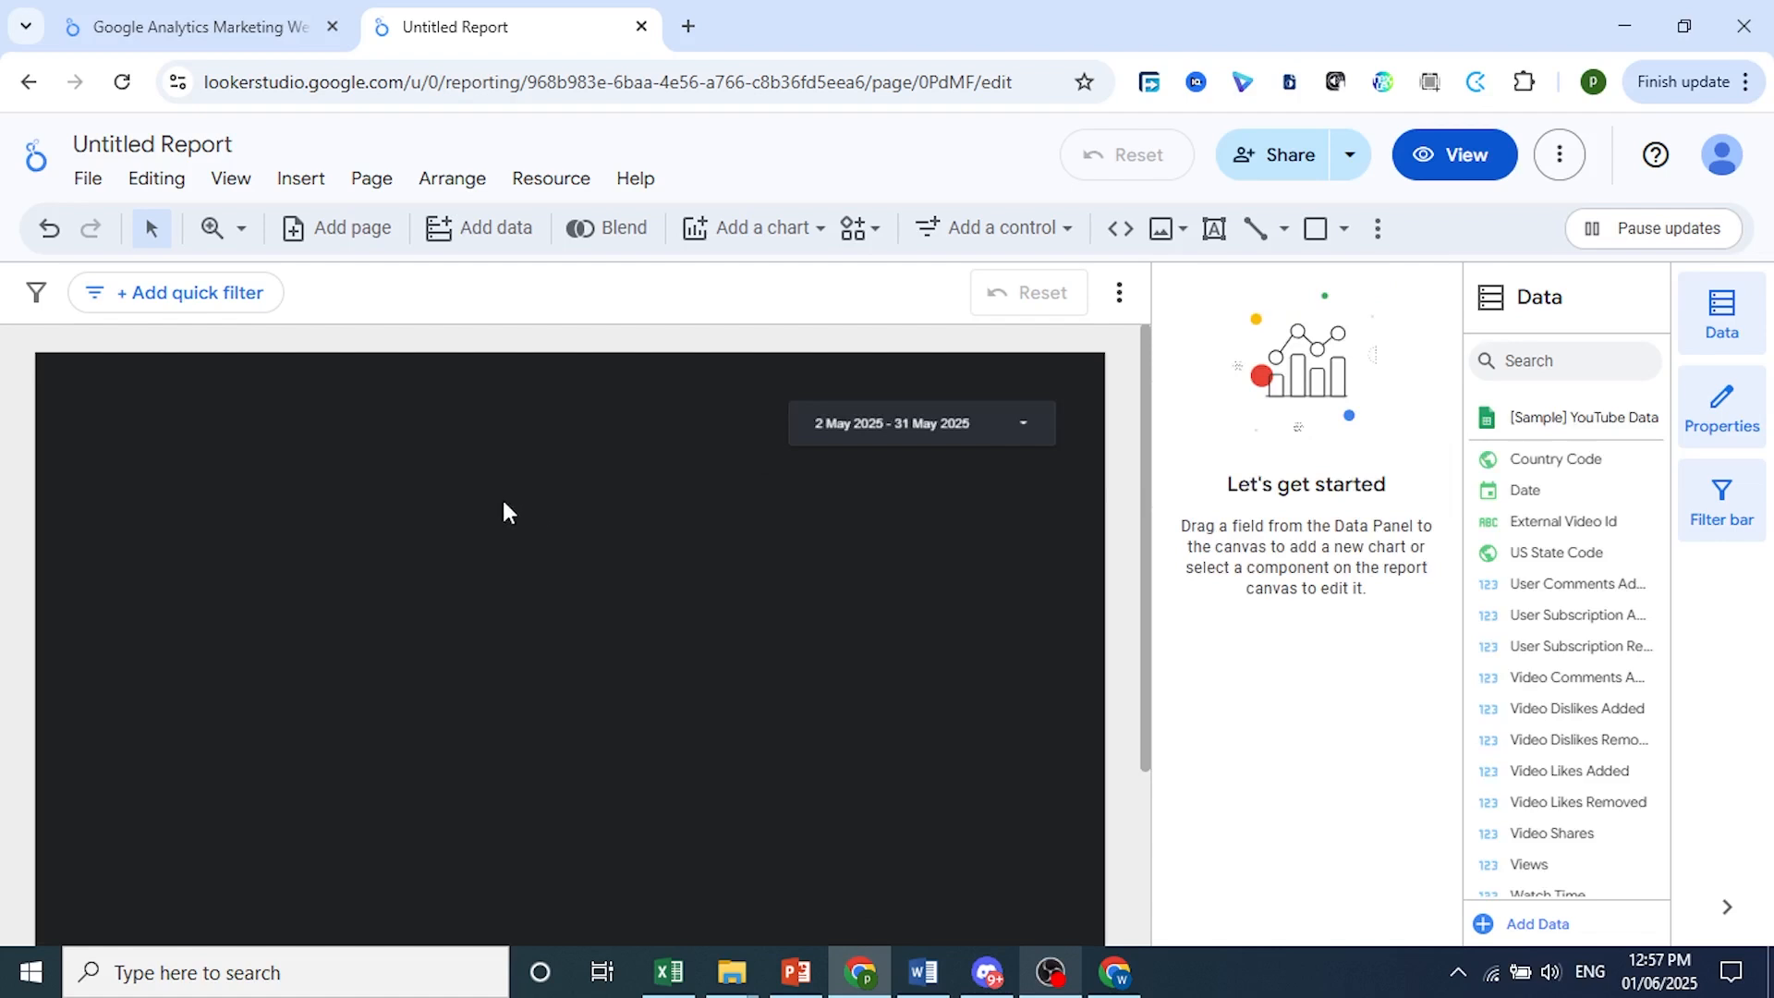
# - Look through the available chart types and place a scorecard in the upper-left area of the canvas
pyautogui.click(774, 242)
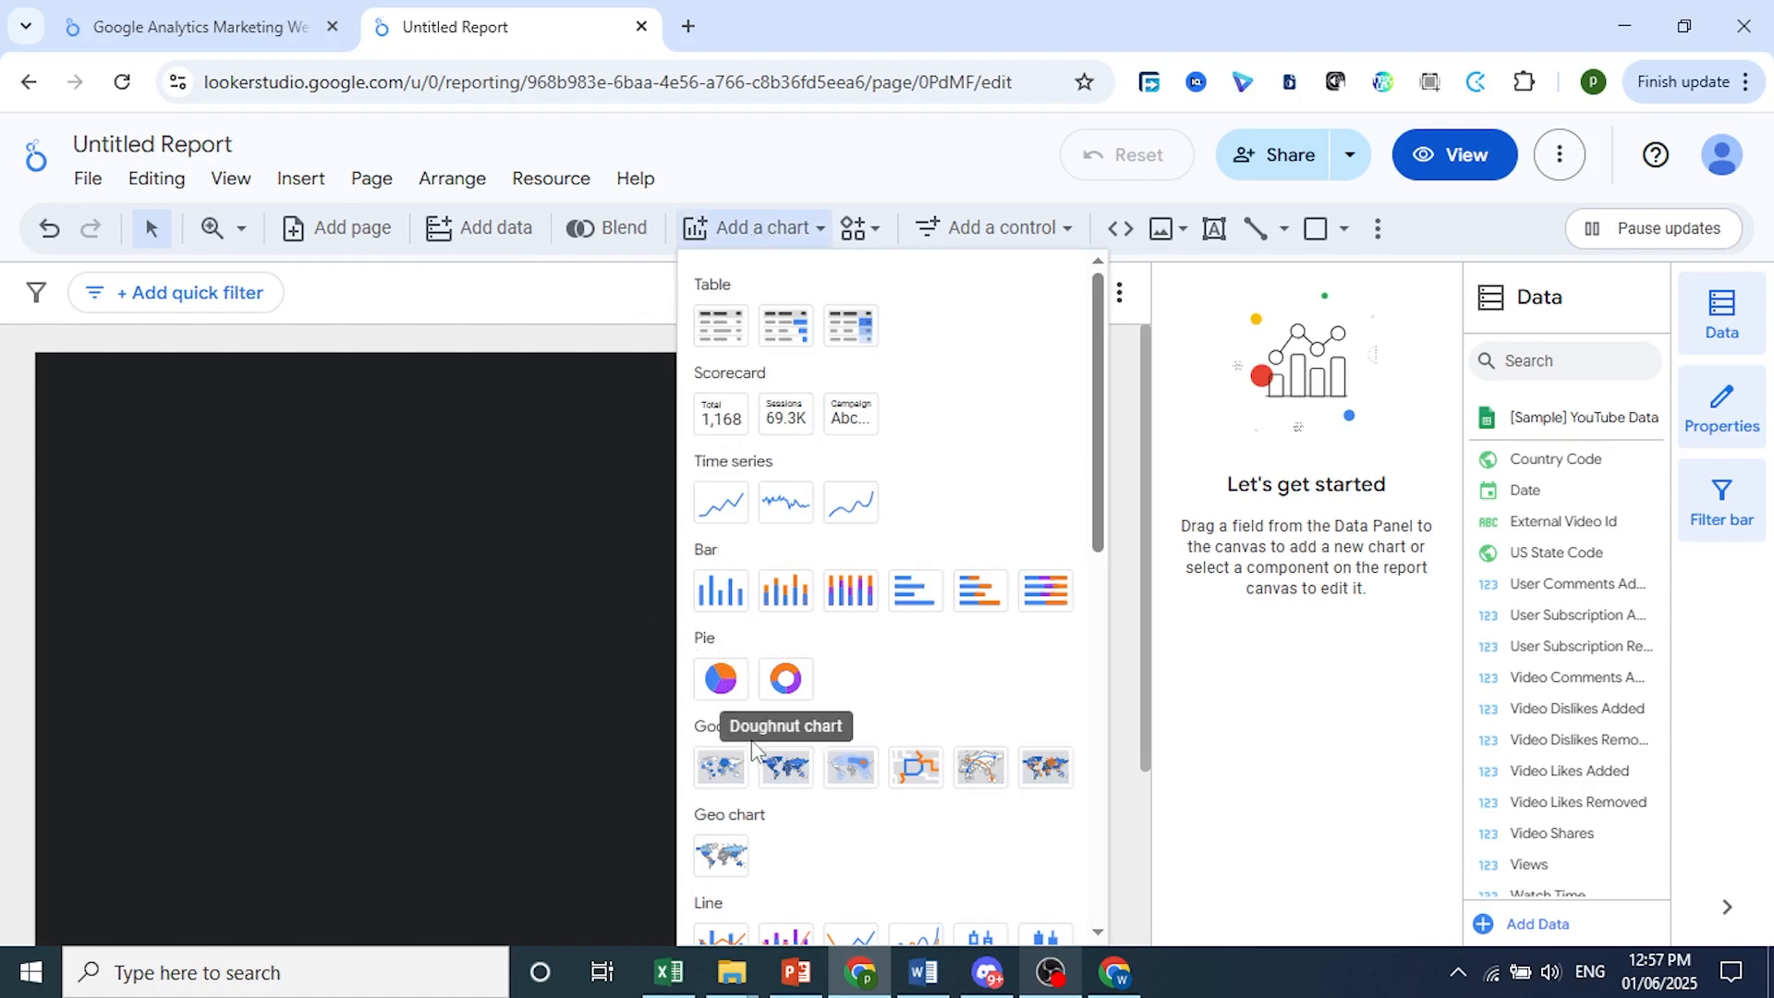
pyautogui.scroll(-5, 968, 739)
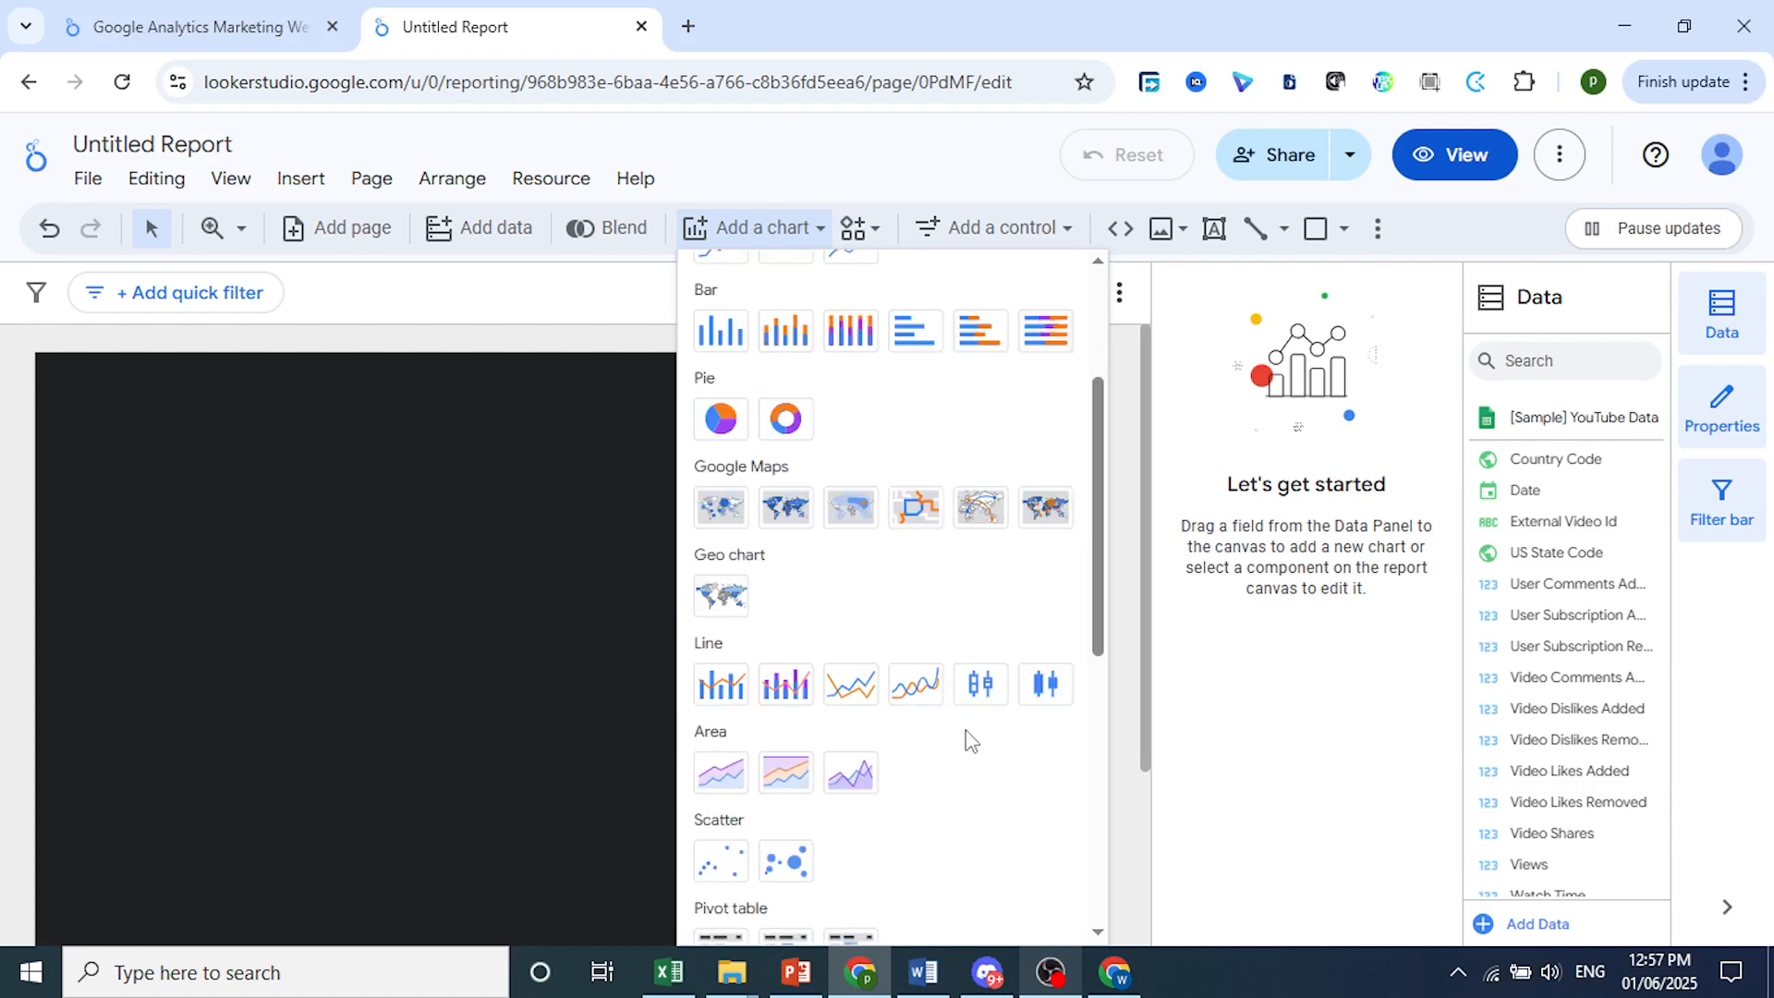
pyautogui.scroll(-4, 968, 739)
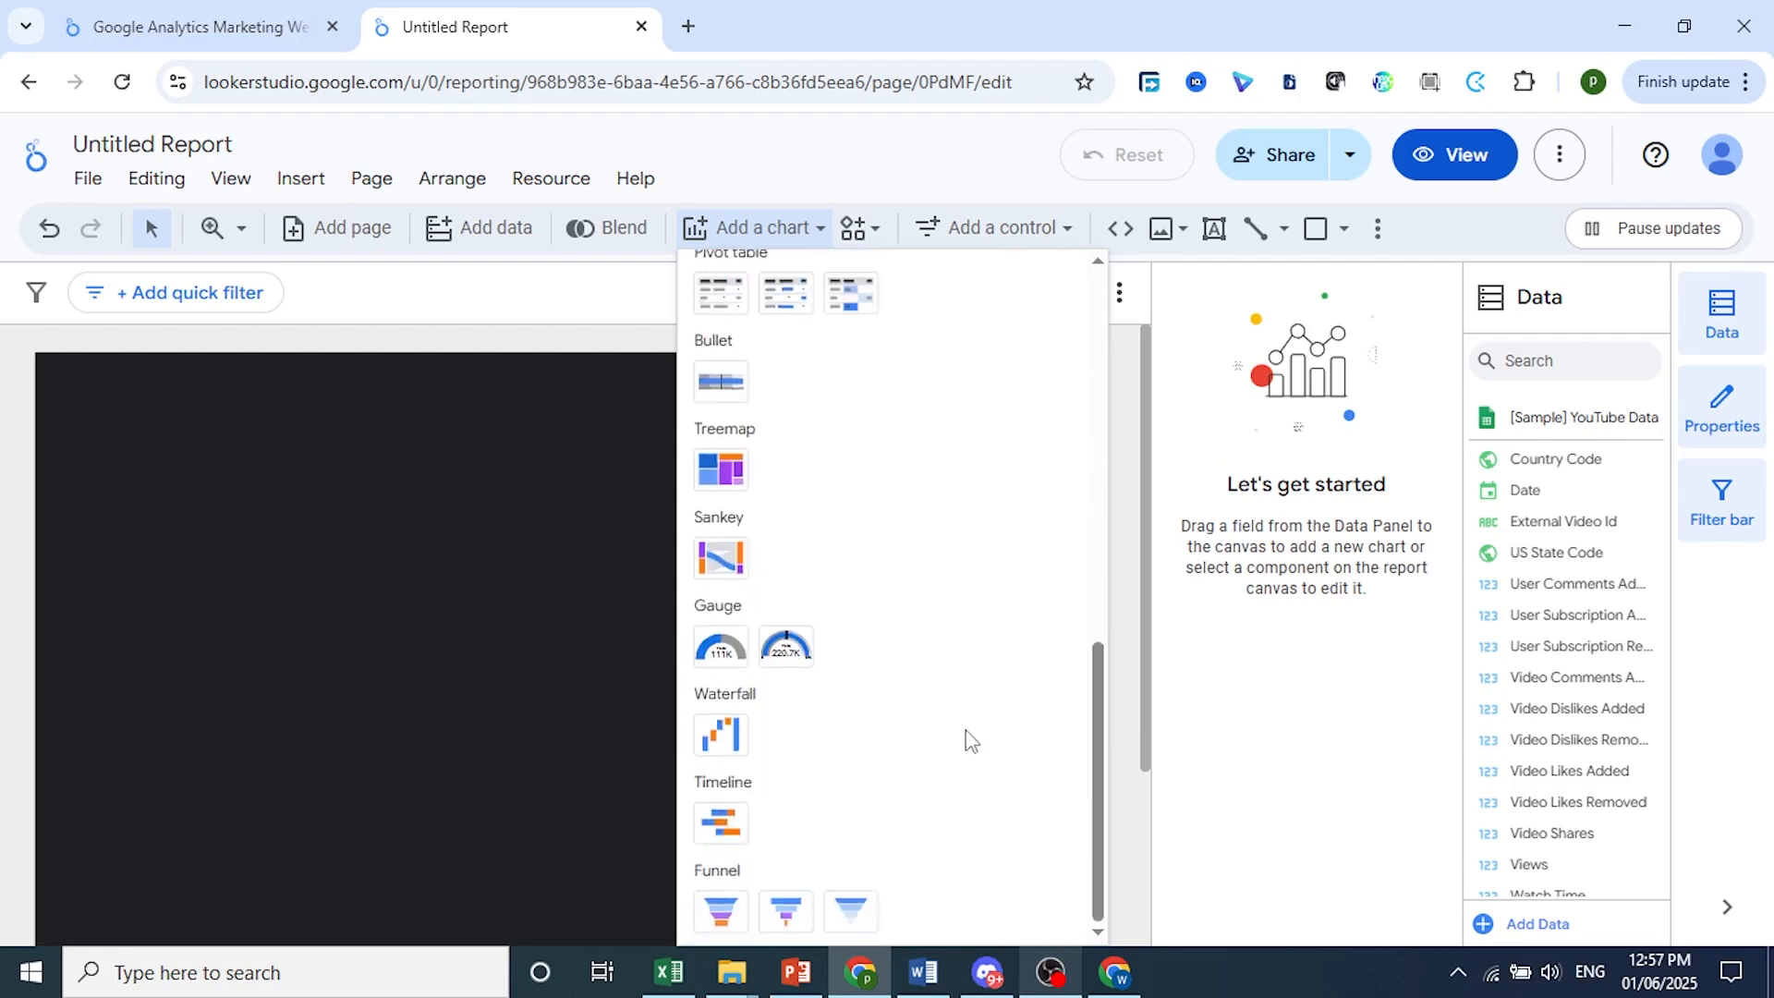
pyautogui.scroll(10, 968, 739)
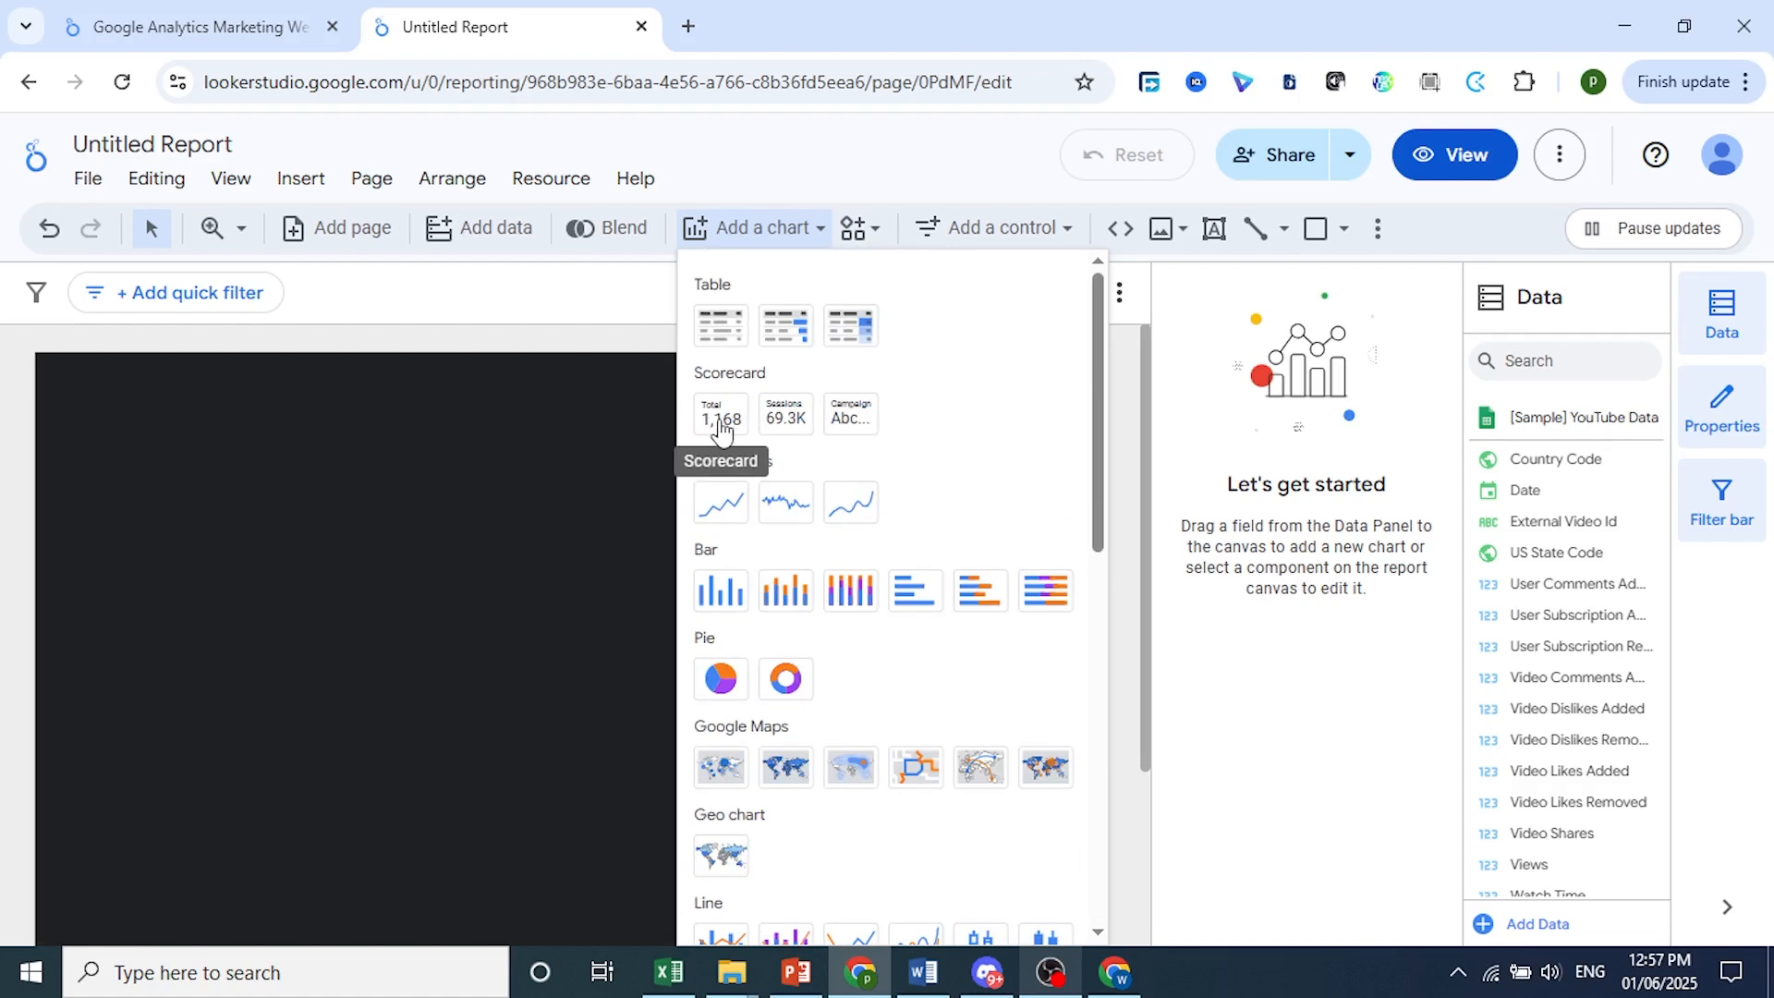
pyautogui.click(722, 418)
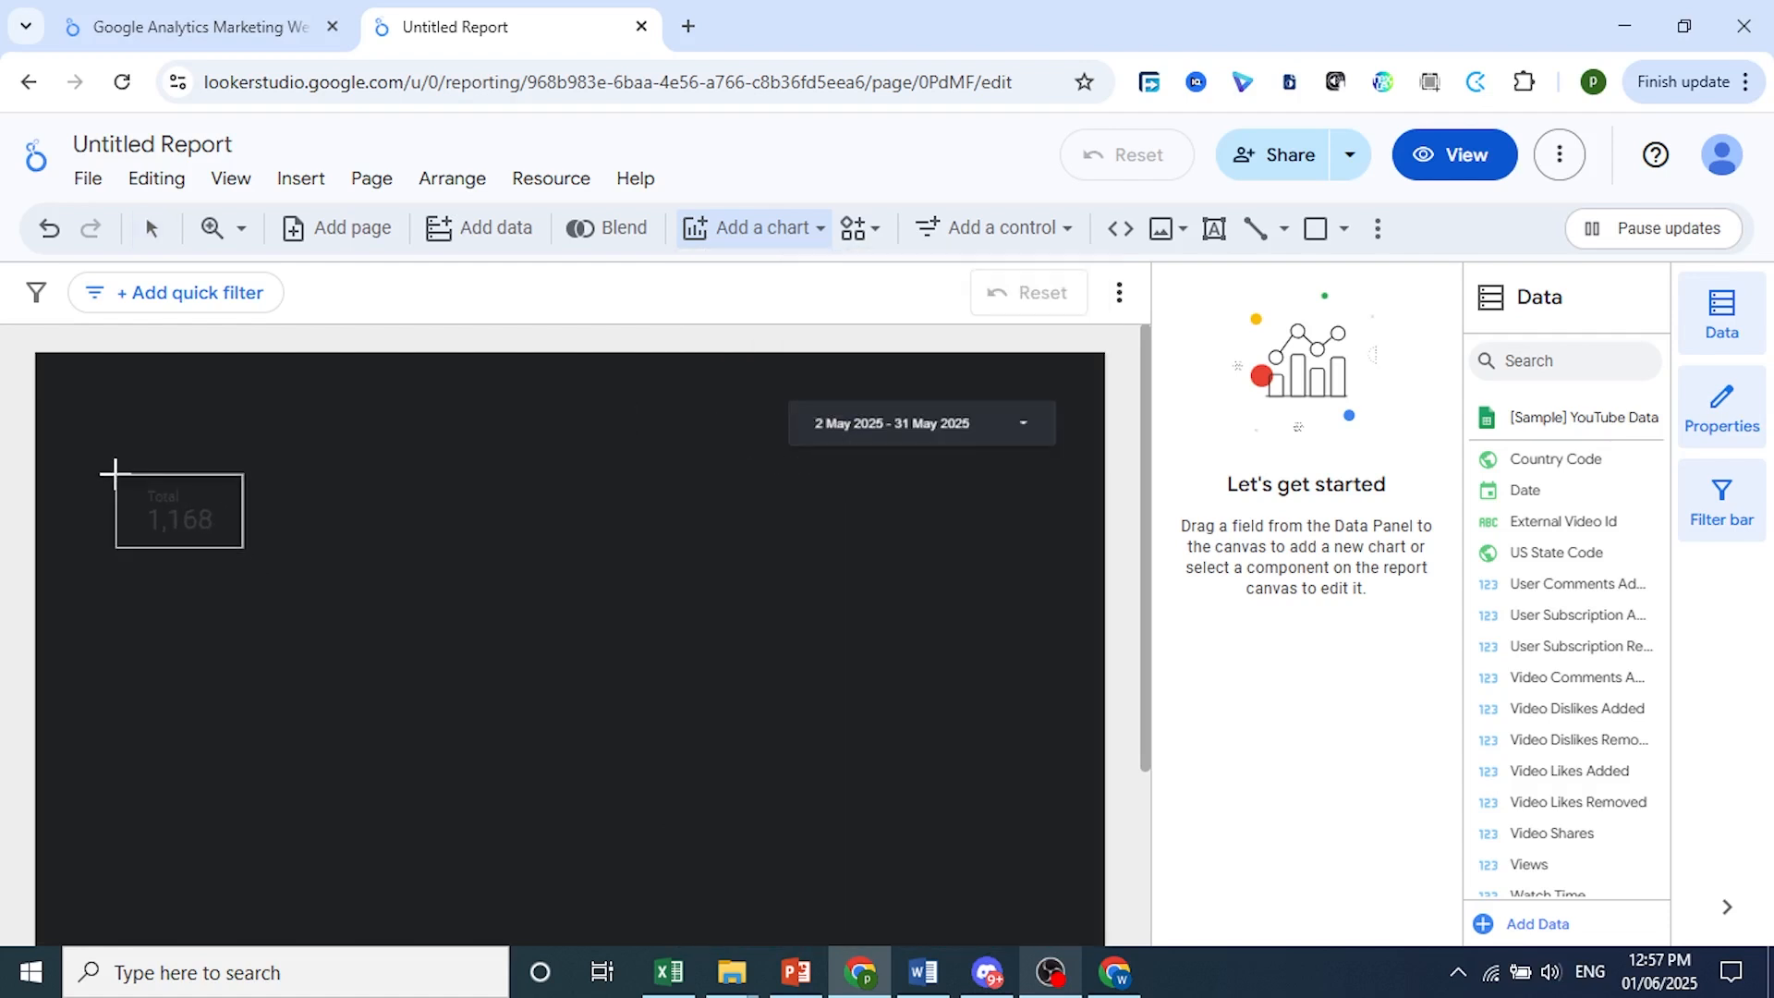
pyautogui.click(111, 464)
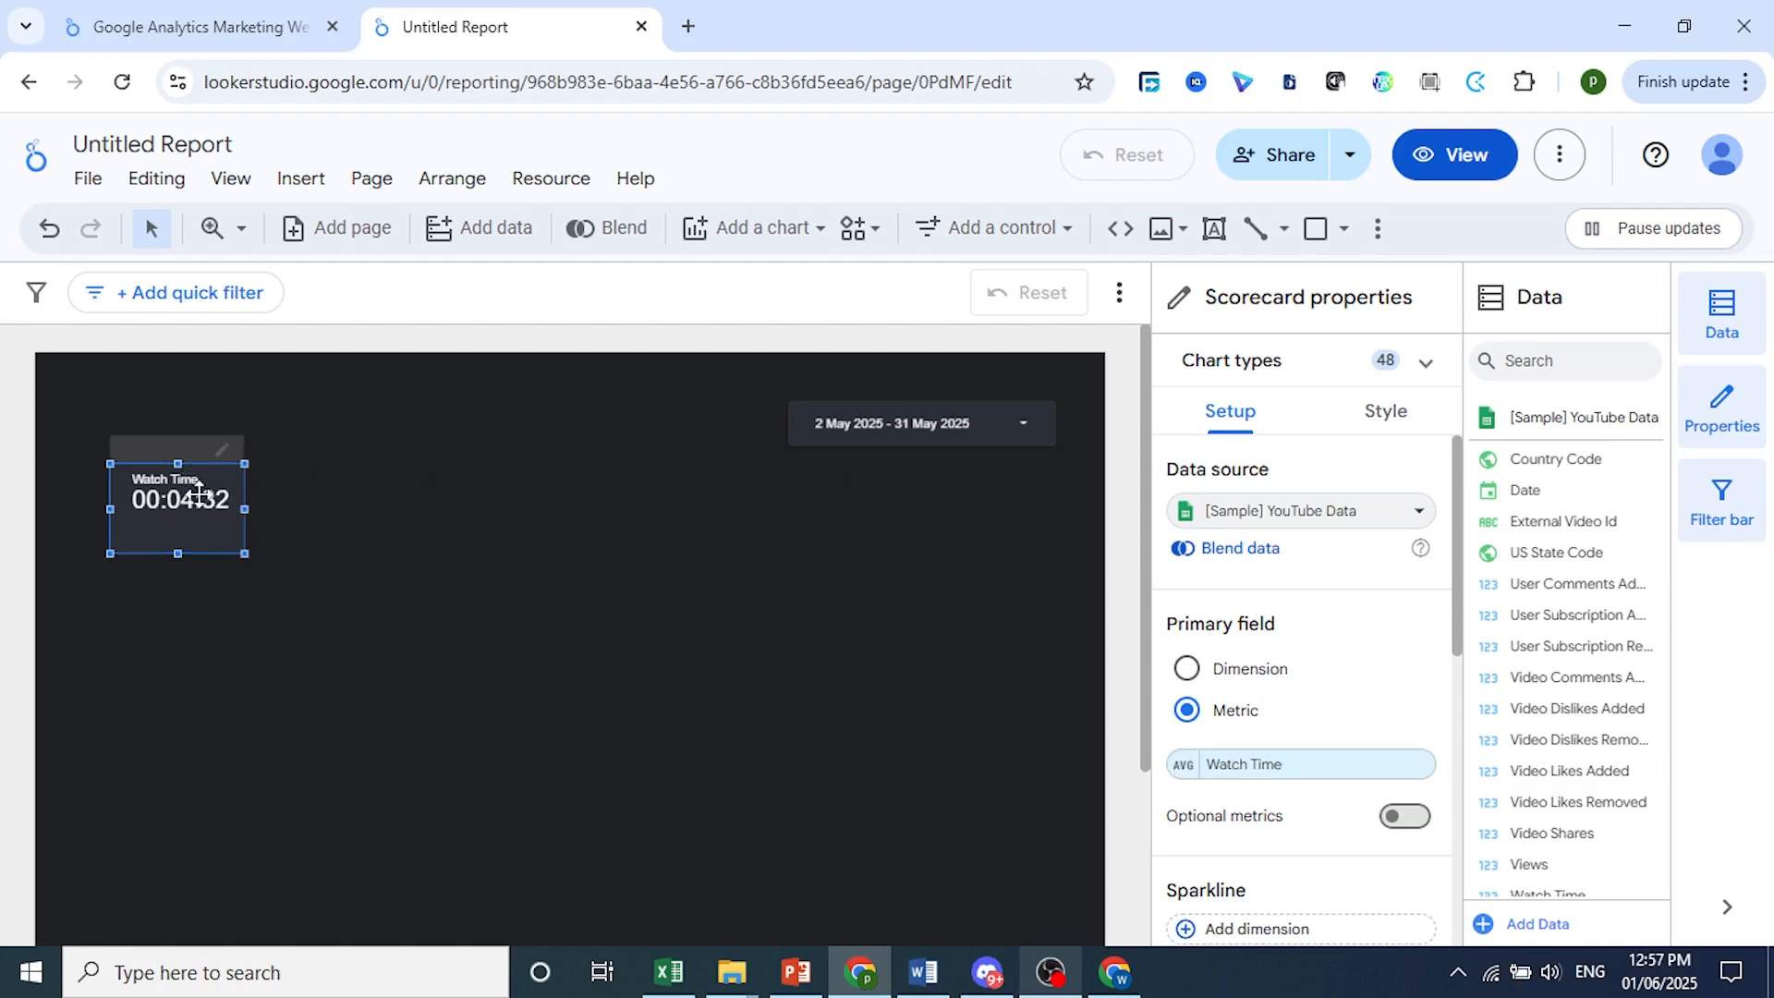
# - Change the scorecard's metric to Views
pyautogui.click(1238, 767)
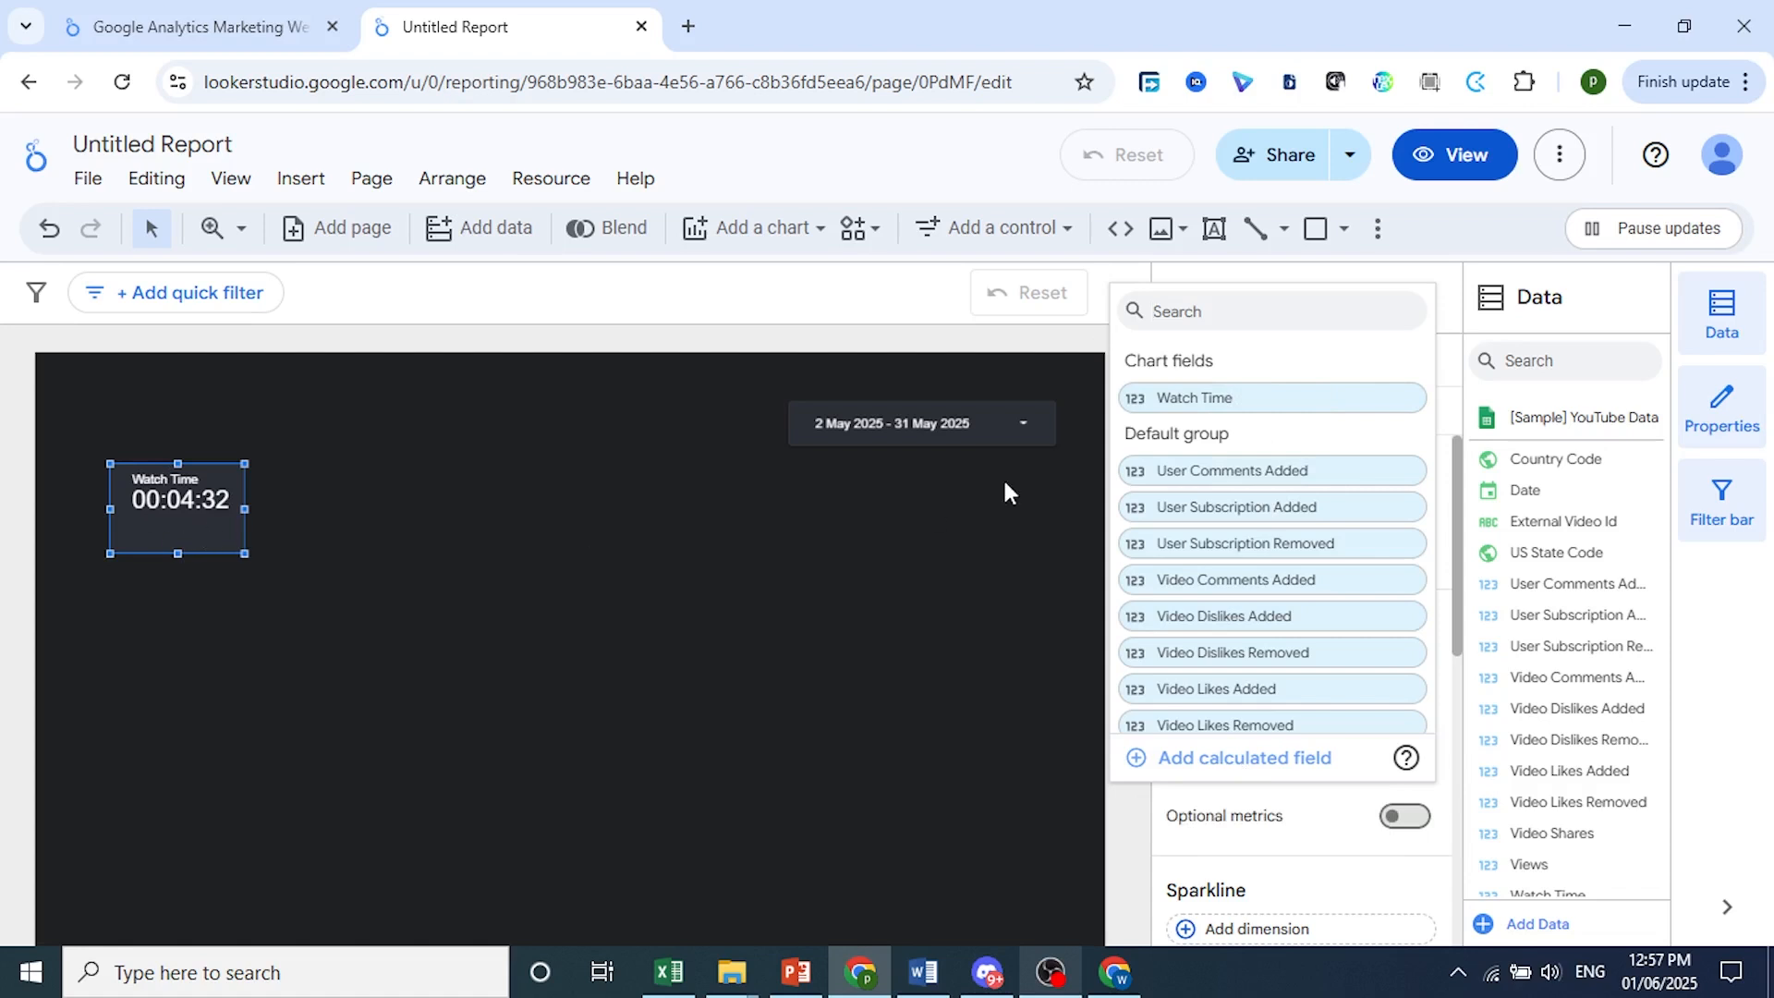
pyautogui.scroll(-1, 1225, 545)
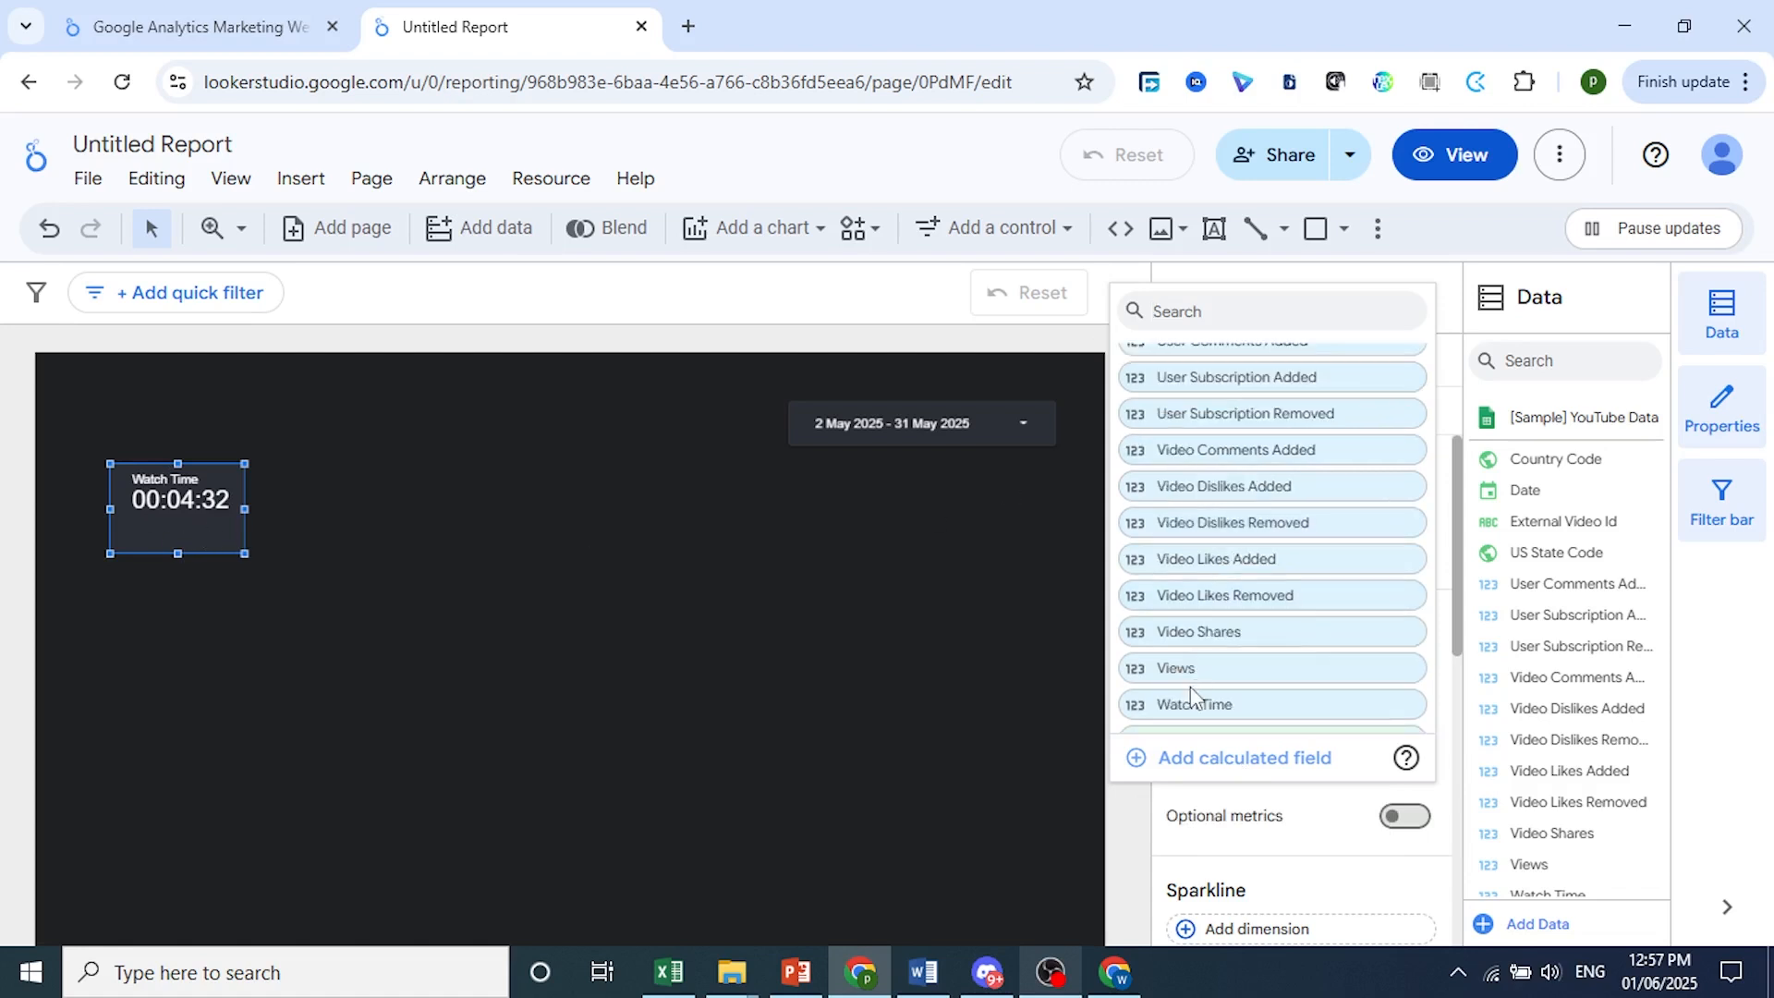
pyautogui.click(1174, 667)
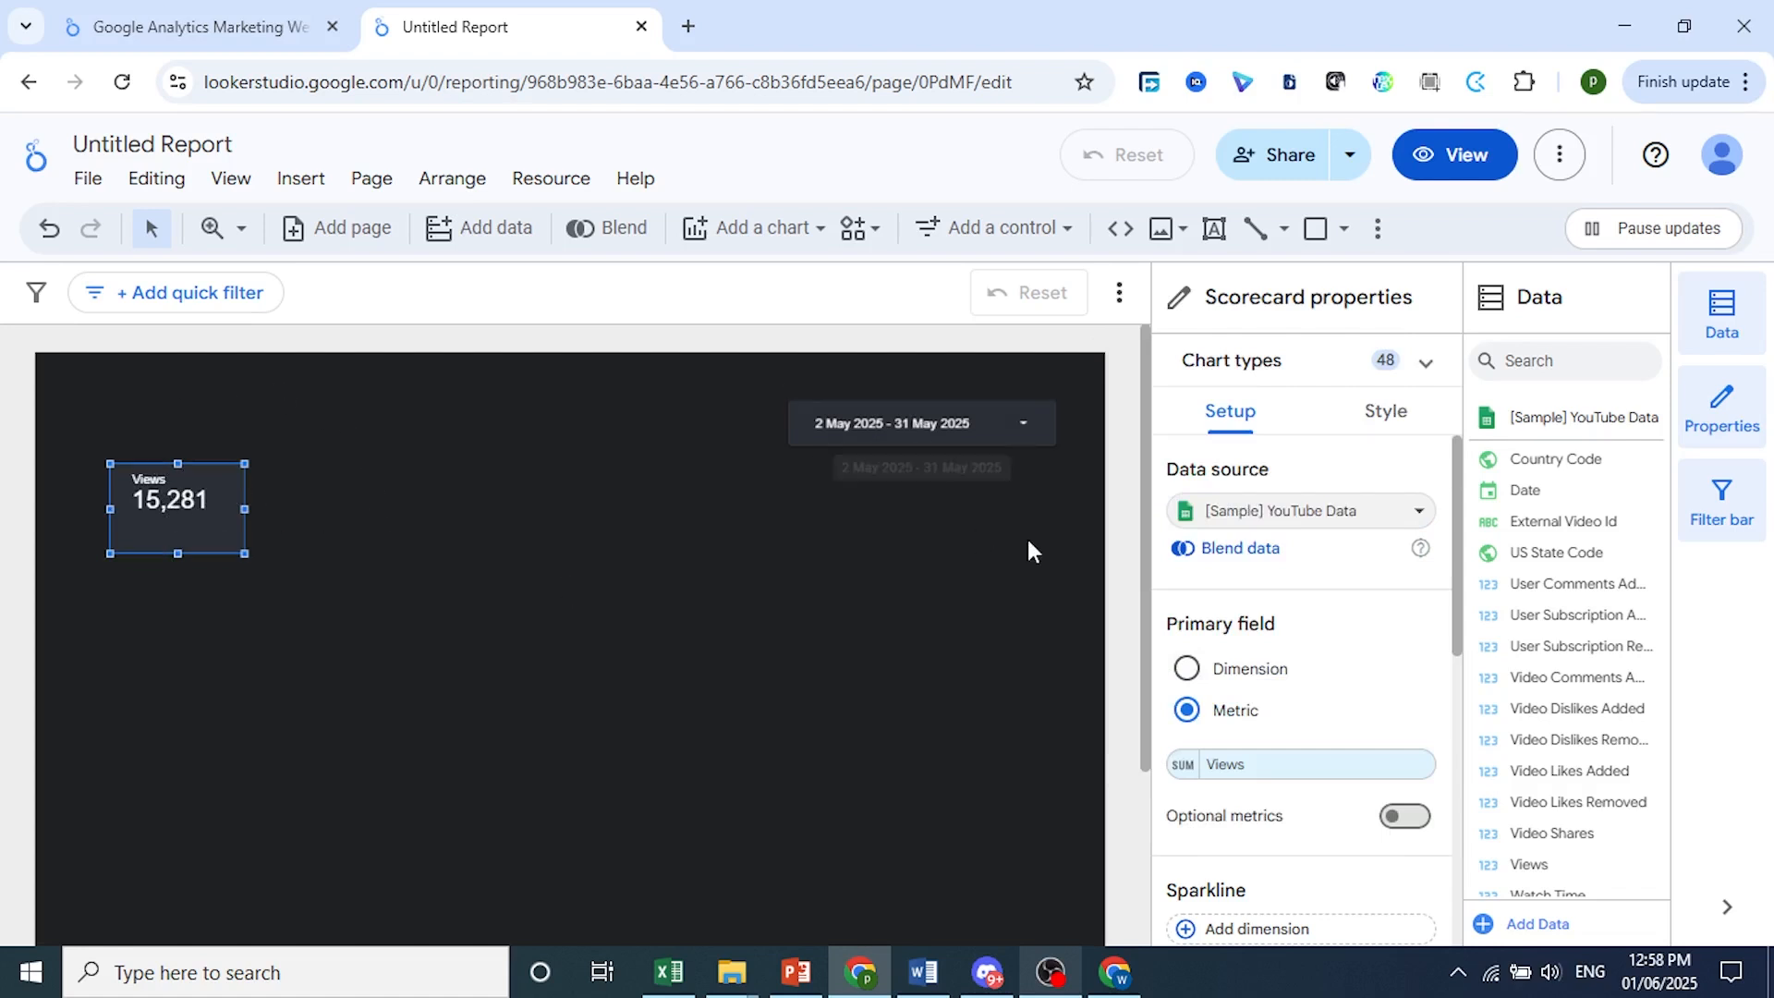
# - Place the first Google Maps chart type below the Views scorecard, check its location fields, and pan it to Asia and Oceania
pyautogui.click(779, 245)
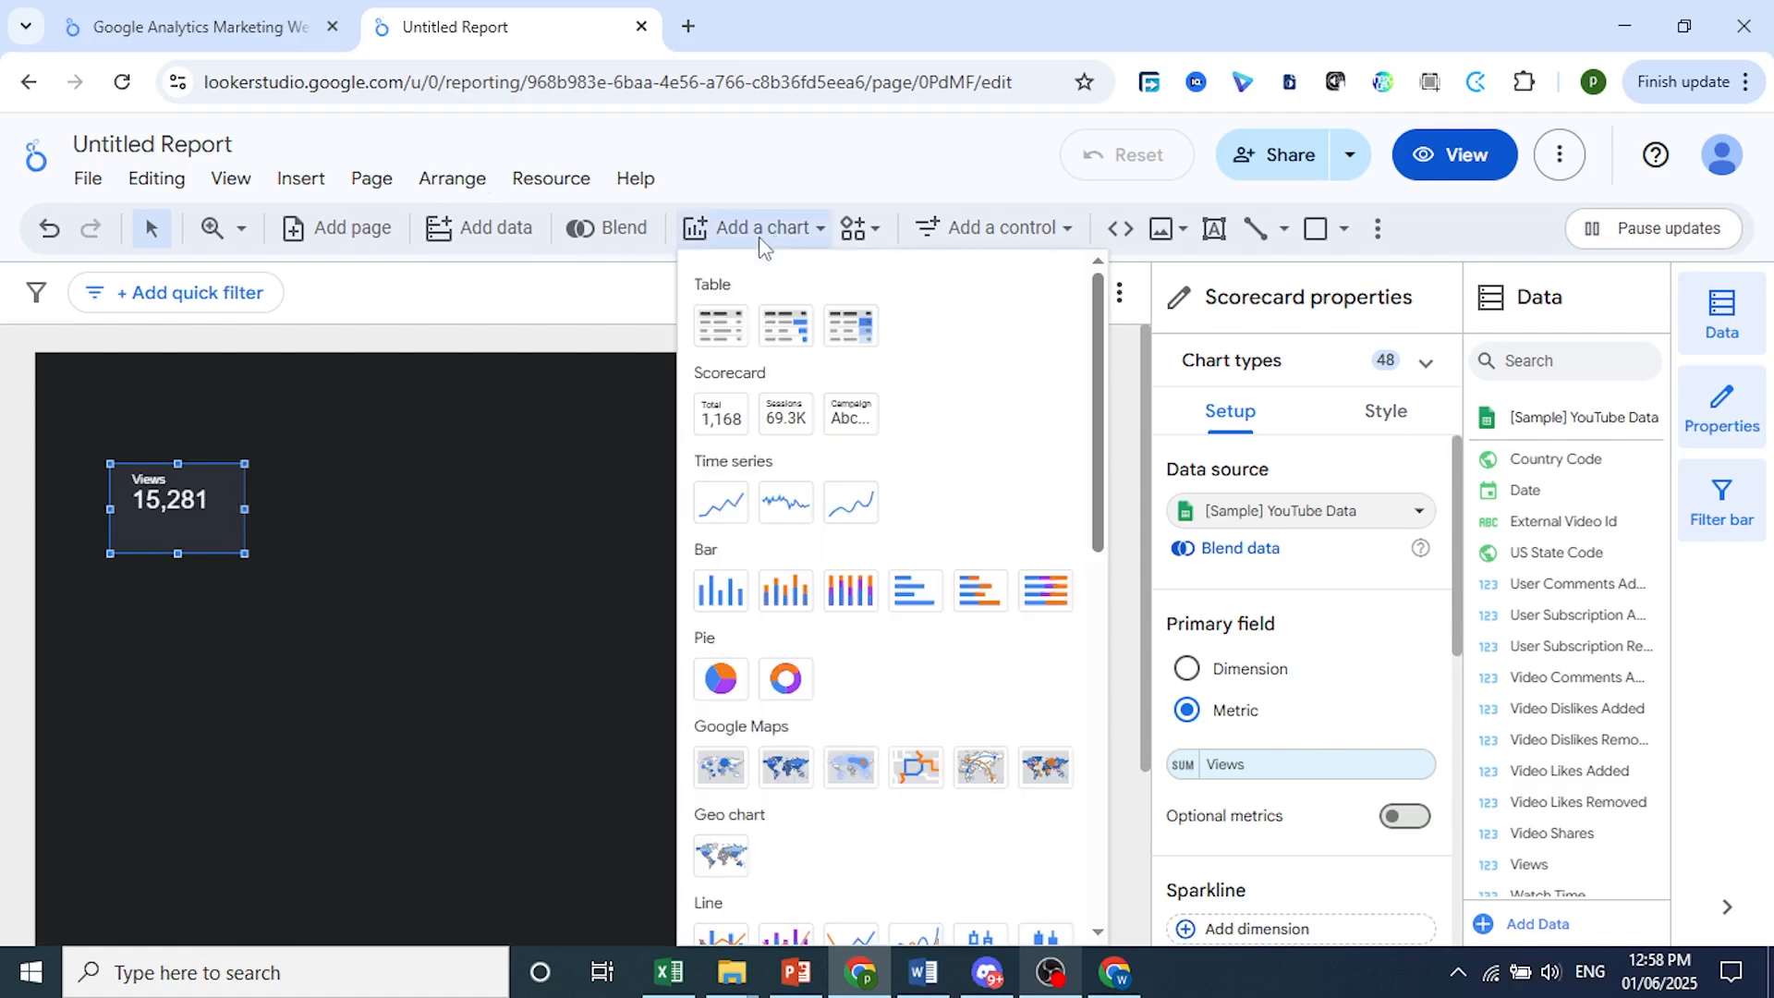
pyautogui.click(724, 785)
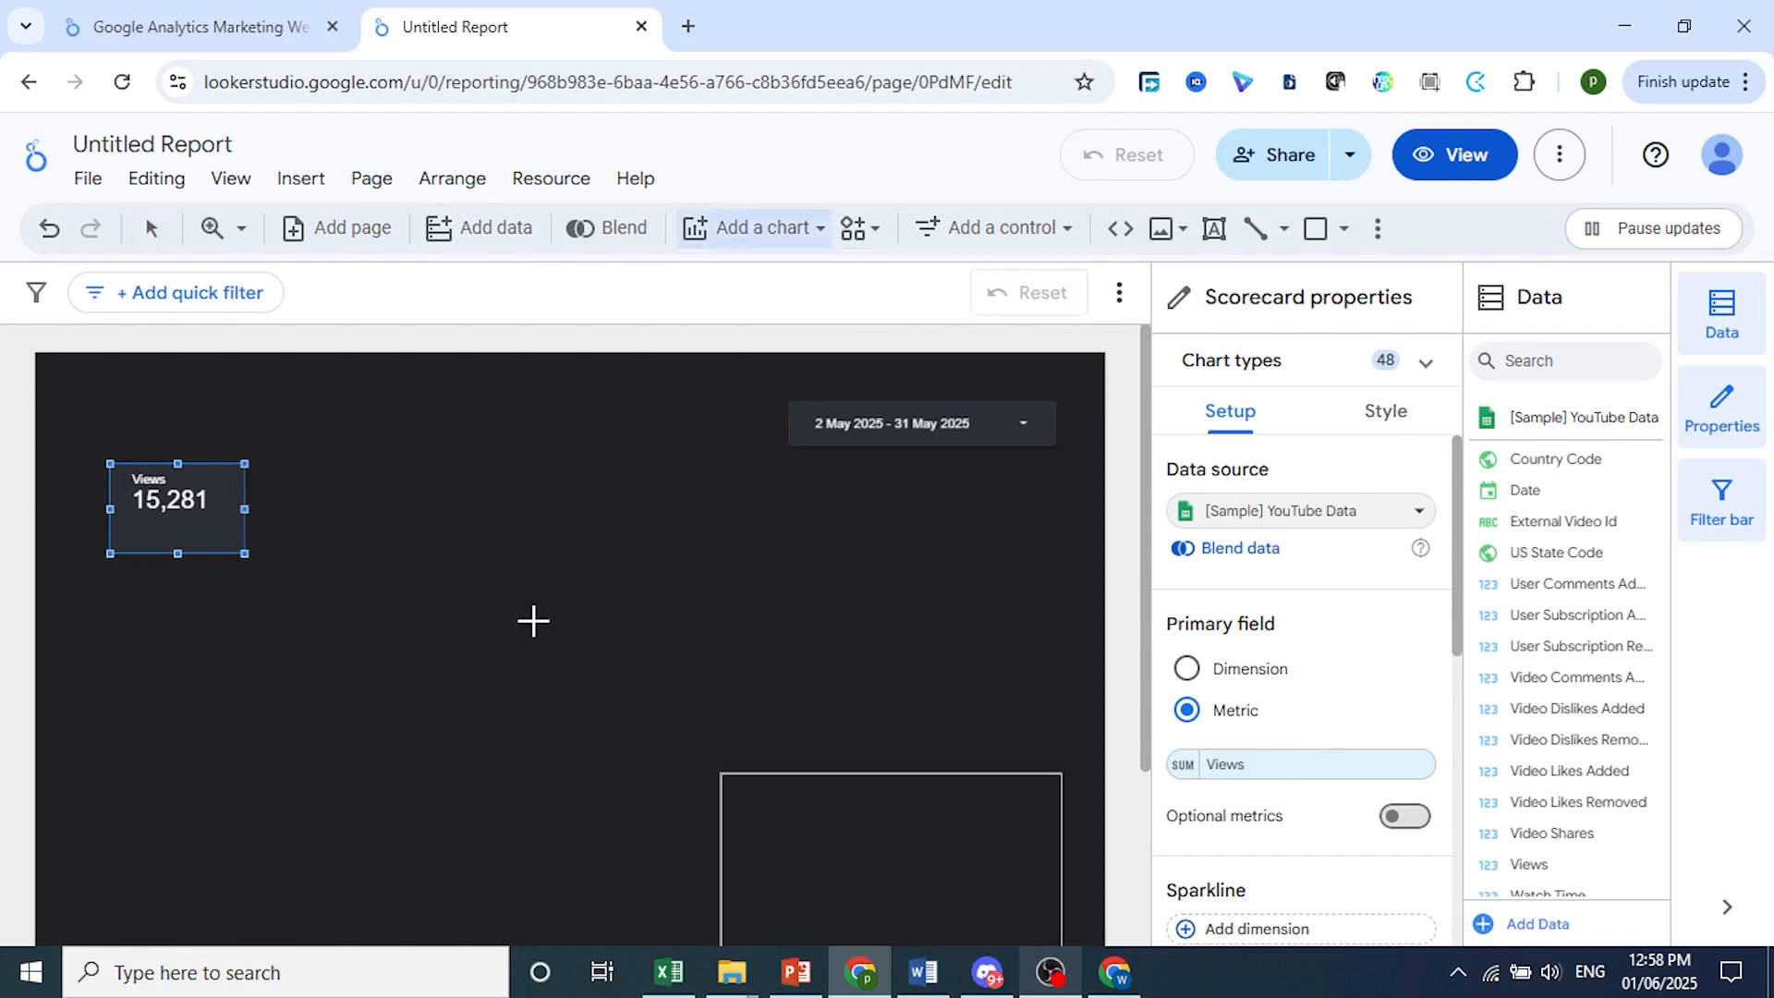
pyautogui.click(98, 615)
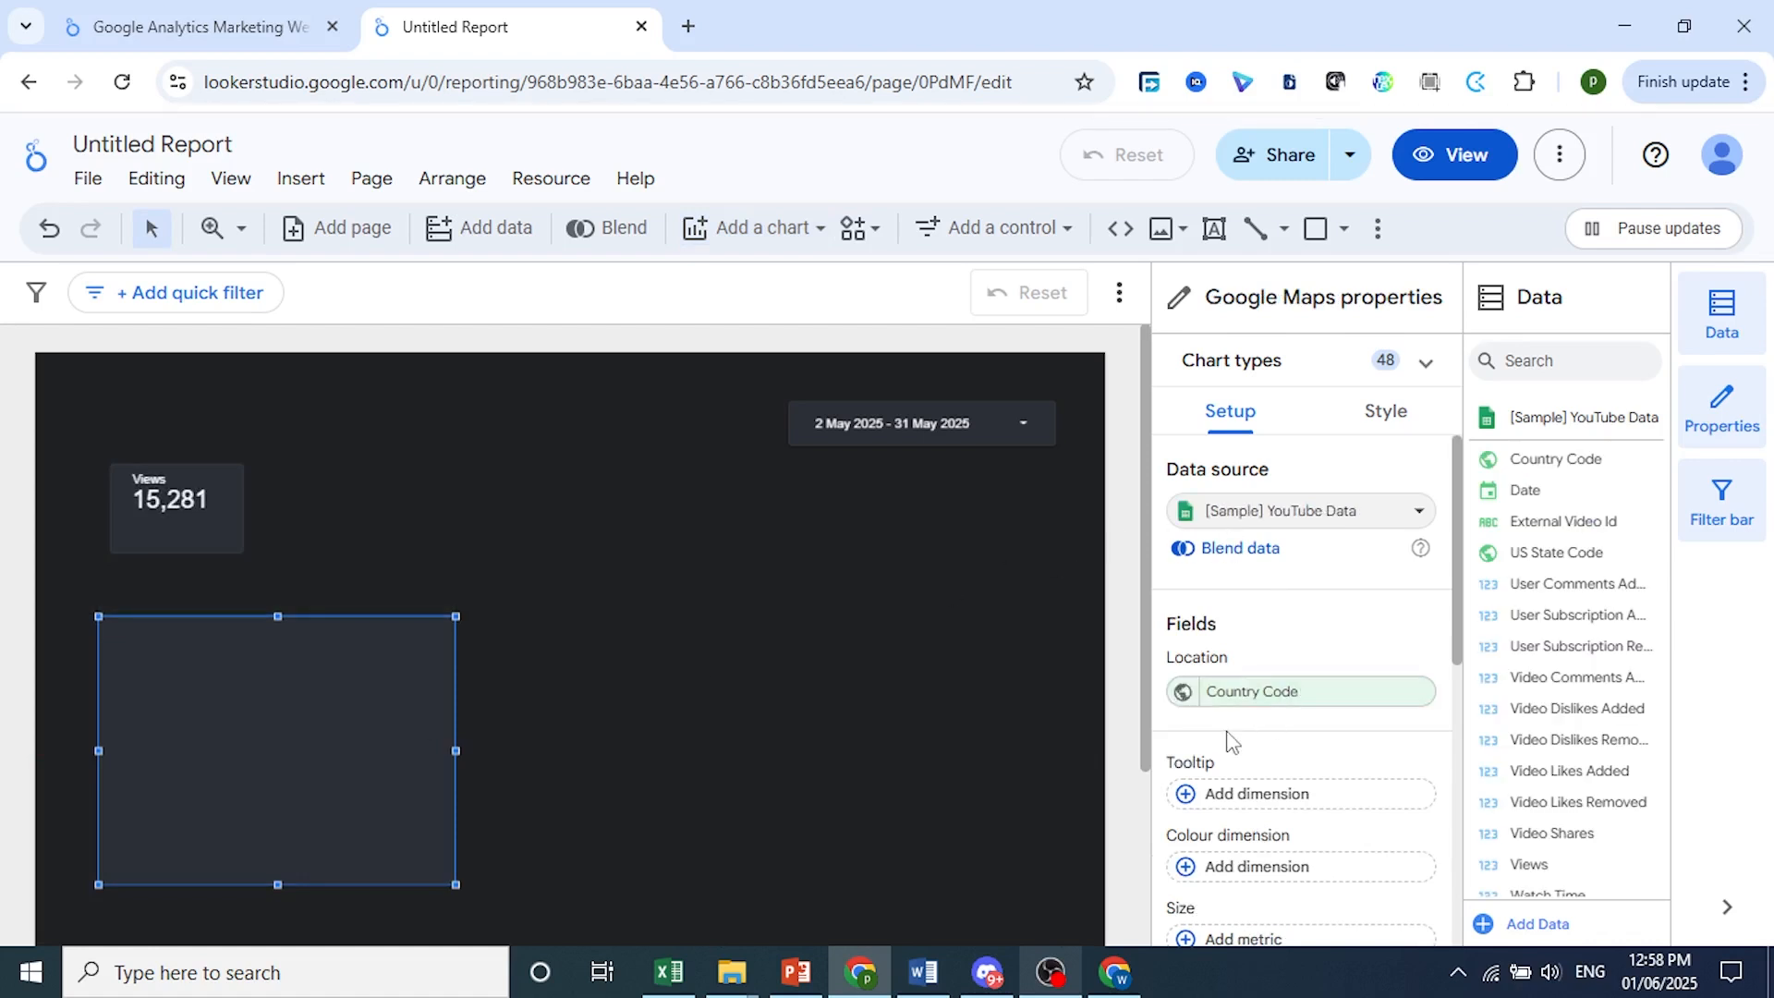
pyautogui.click(1236, 700)
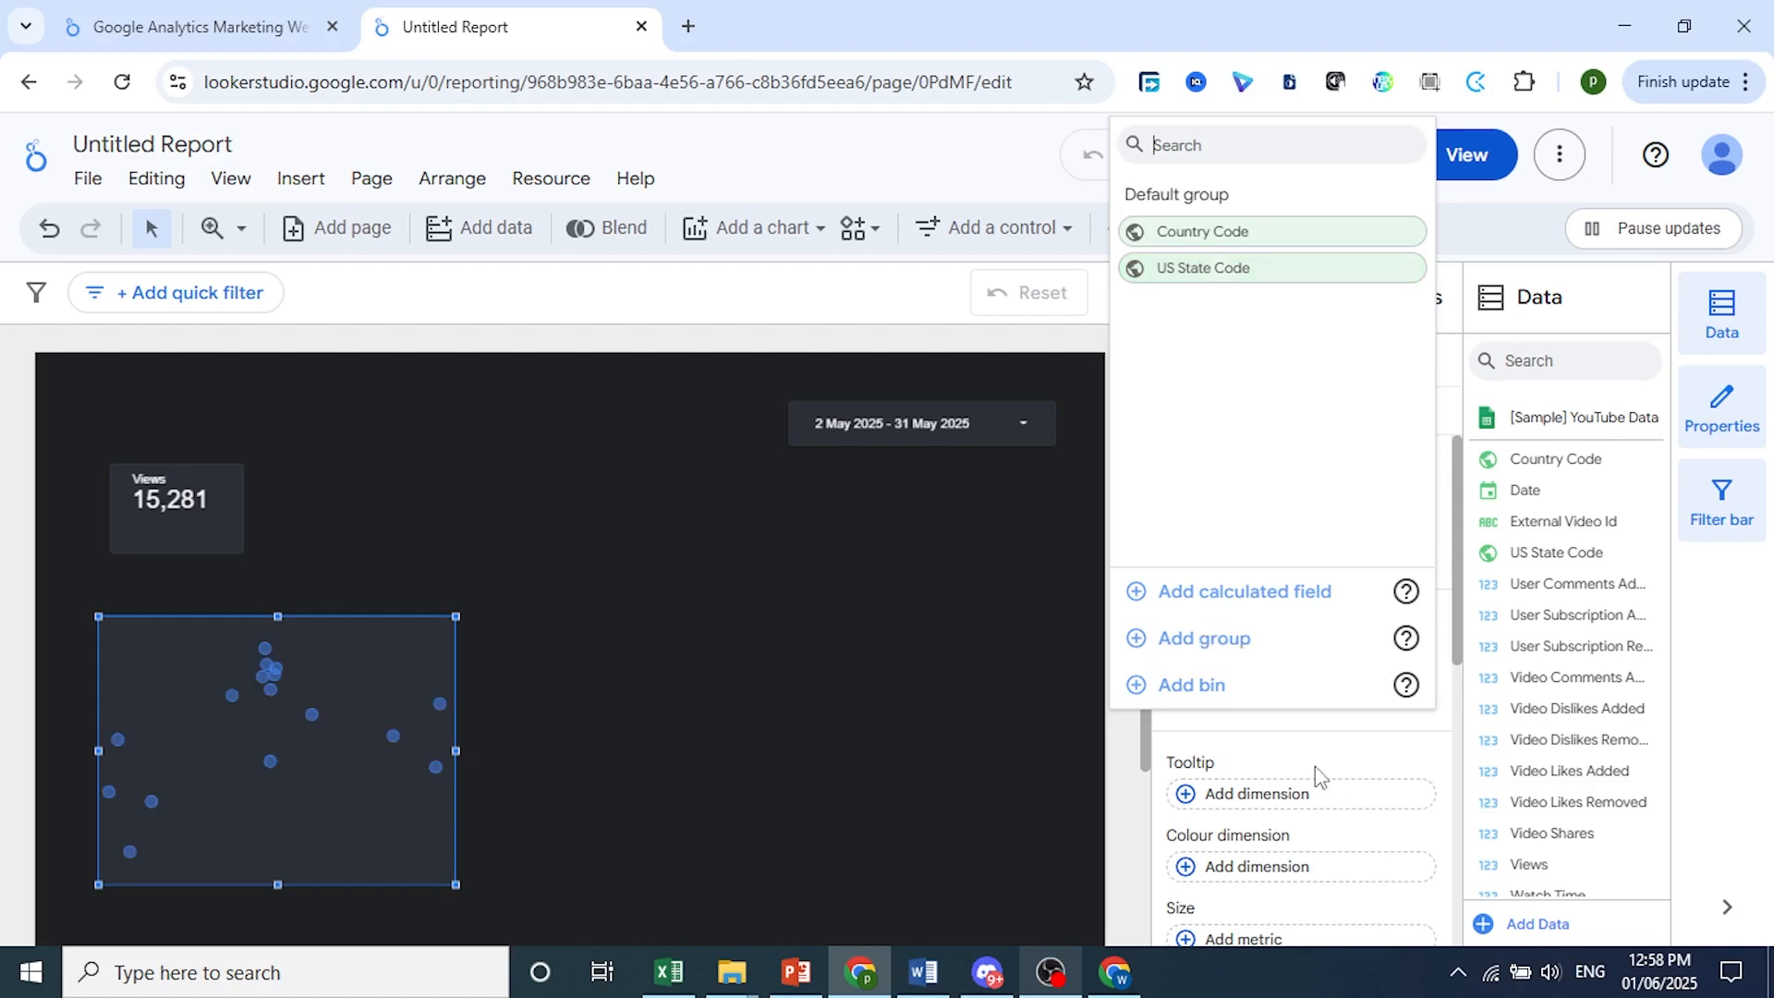
pyautogui.click(379, 707)
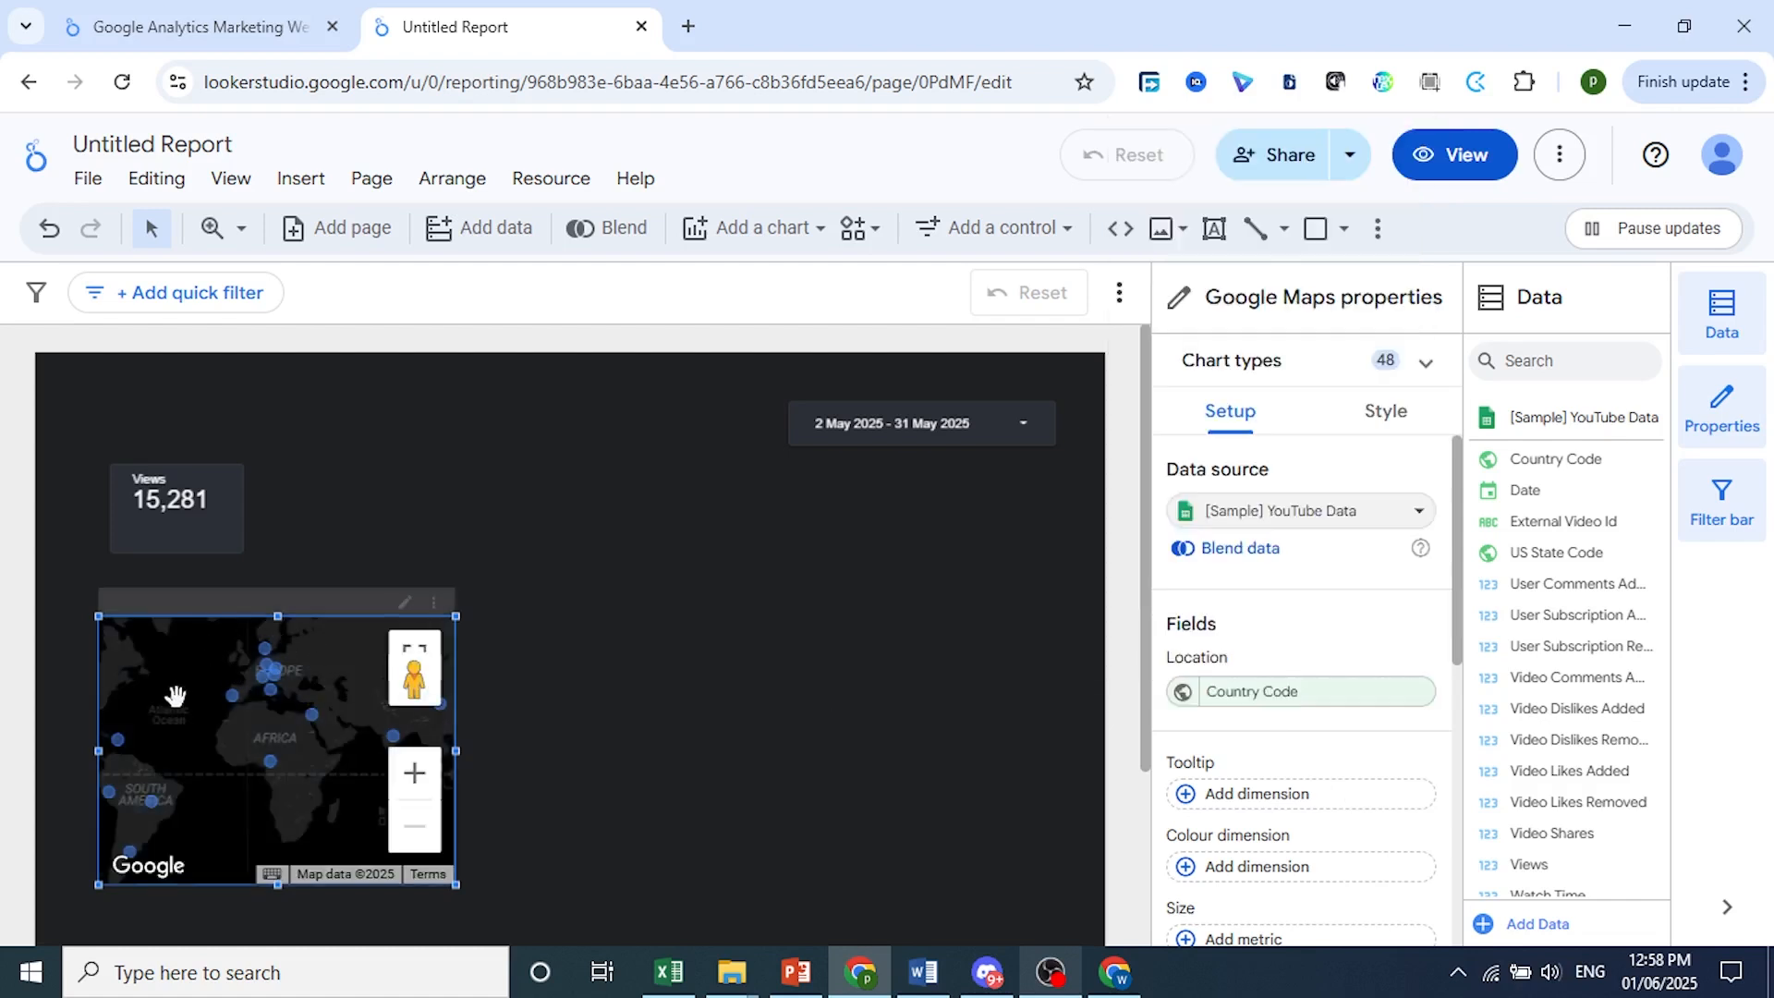
pyautogui.moveTo(202, 755); pyautogui.dragTo(44, 761)
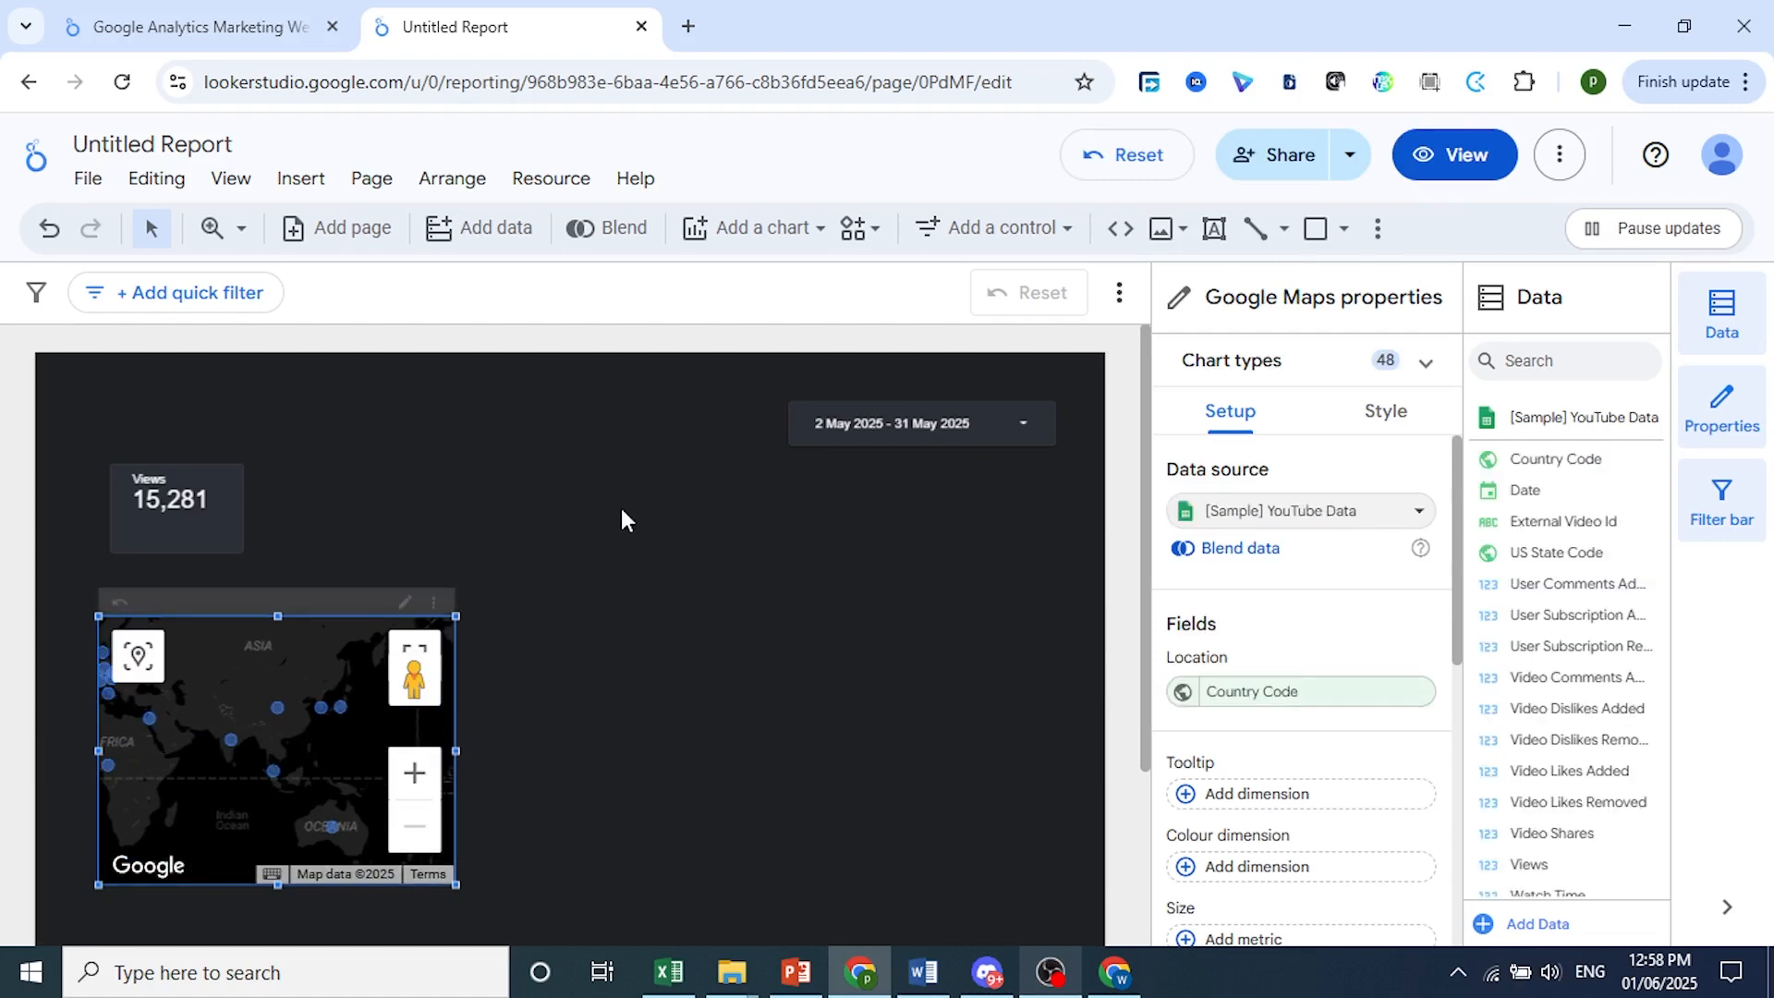
# - Add a pie chart beside the map on the canvas
pyautogui.click(736, 228)
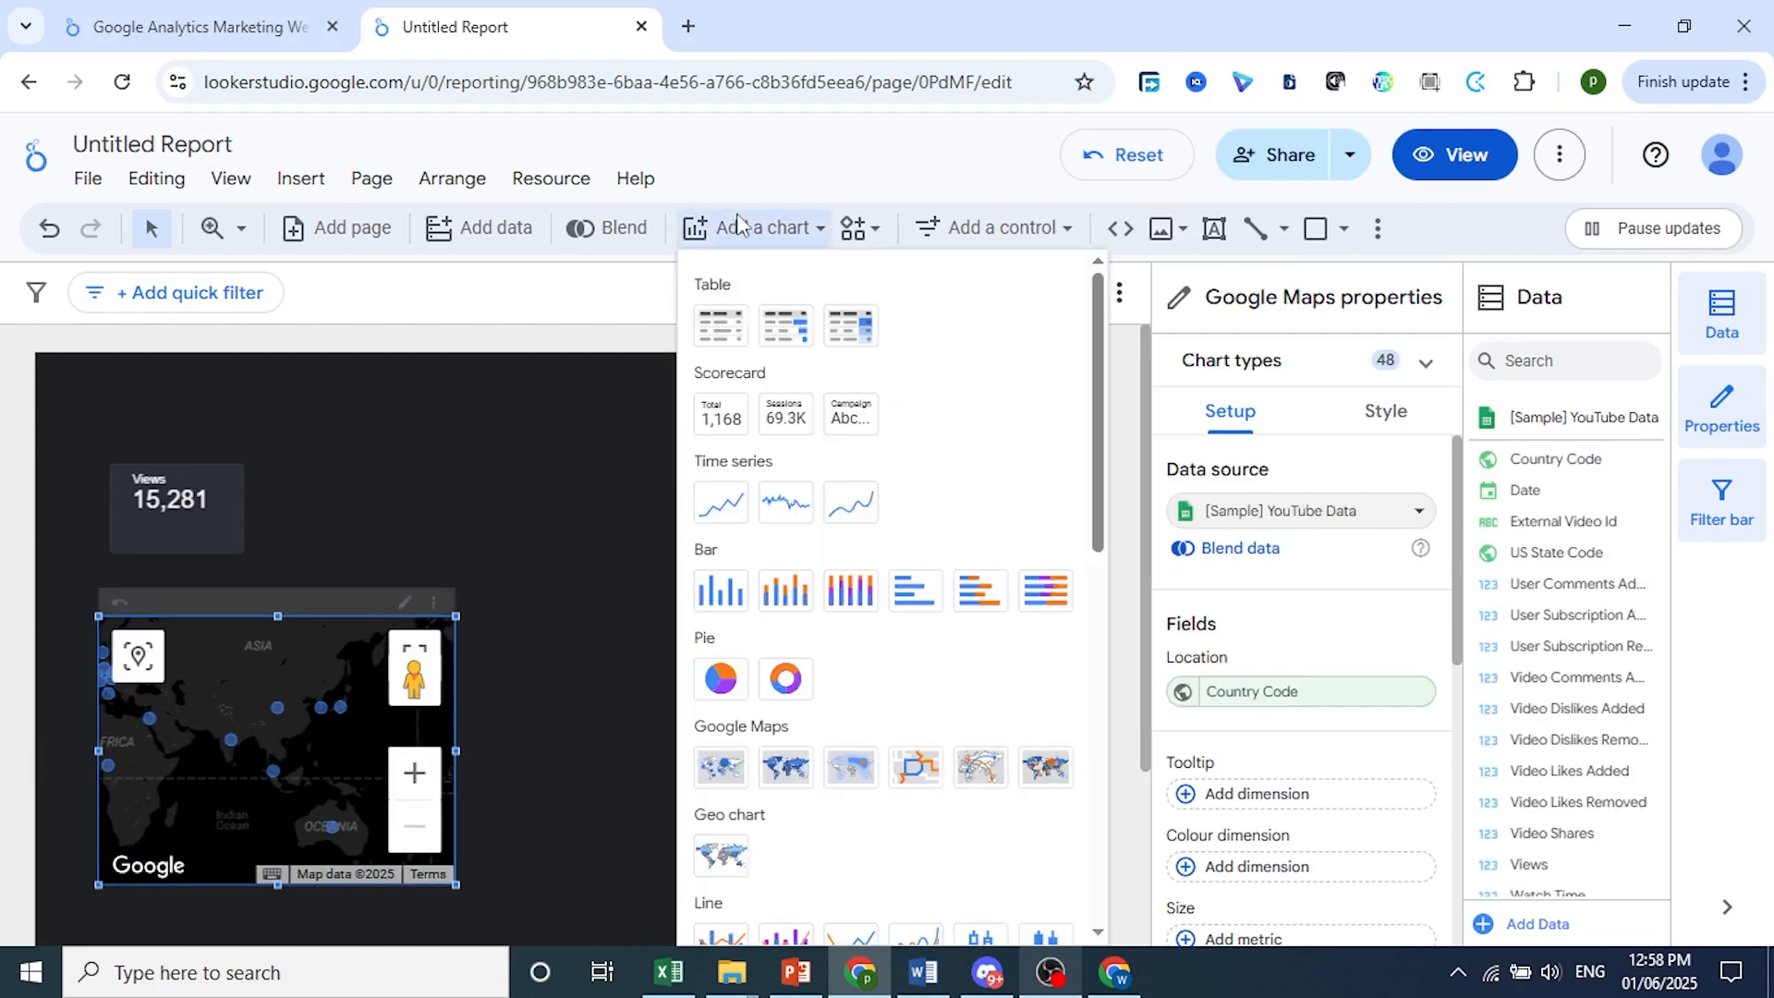
pyautogui.click(722, 684)
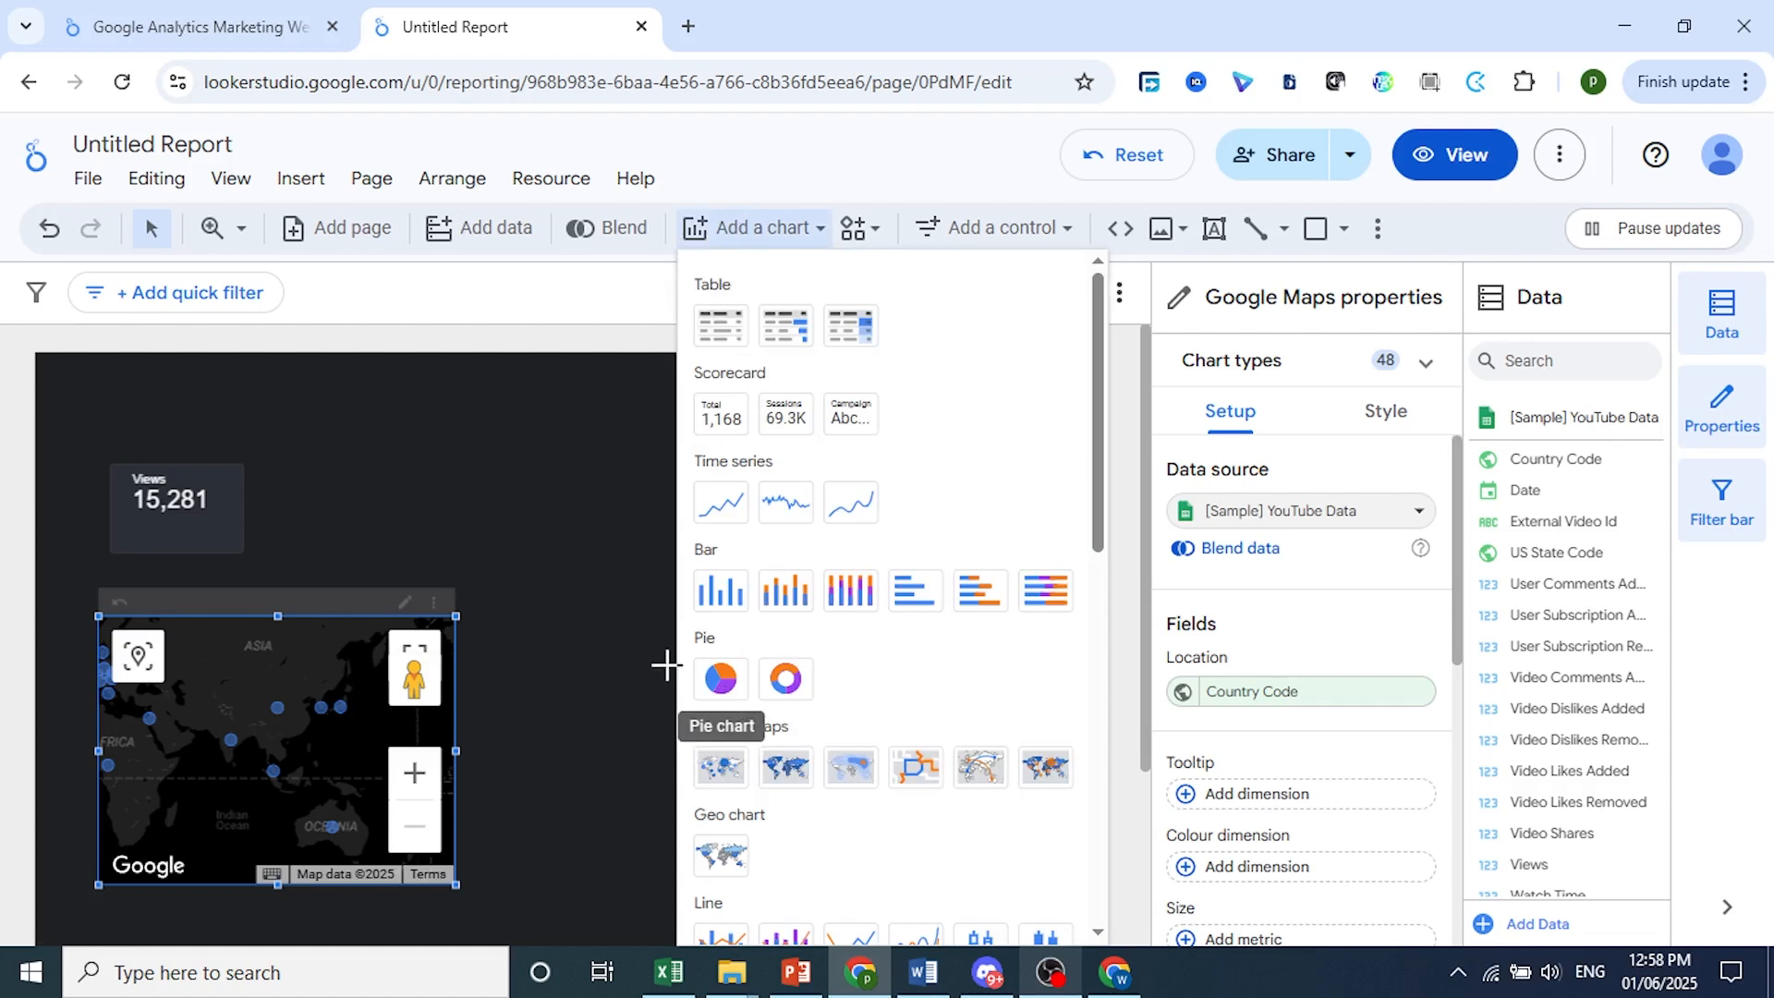
pyautogui.click(492, 629)
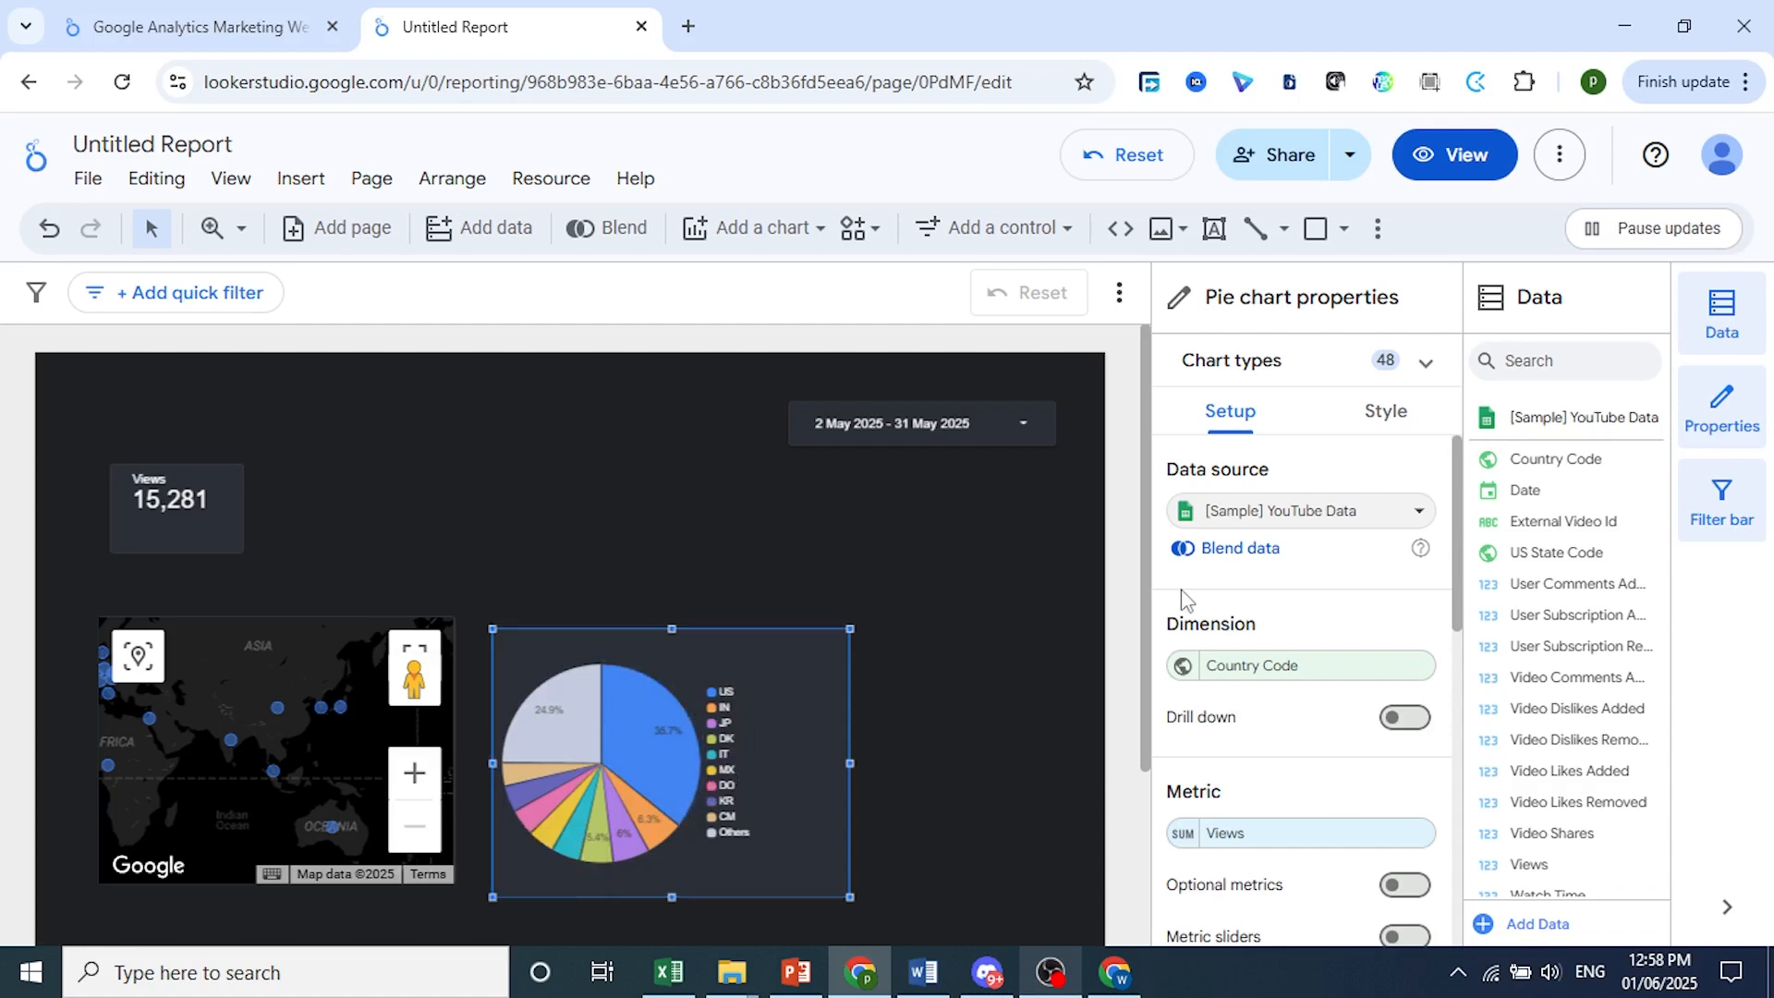
# - Examine which metric and dimension fields are available for the pie chart, keeping Views and Country Code
pyautogui.click(1241, 842)
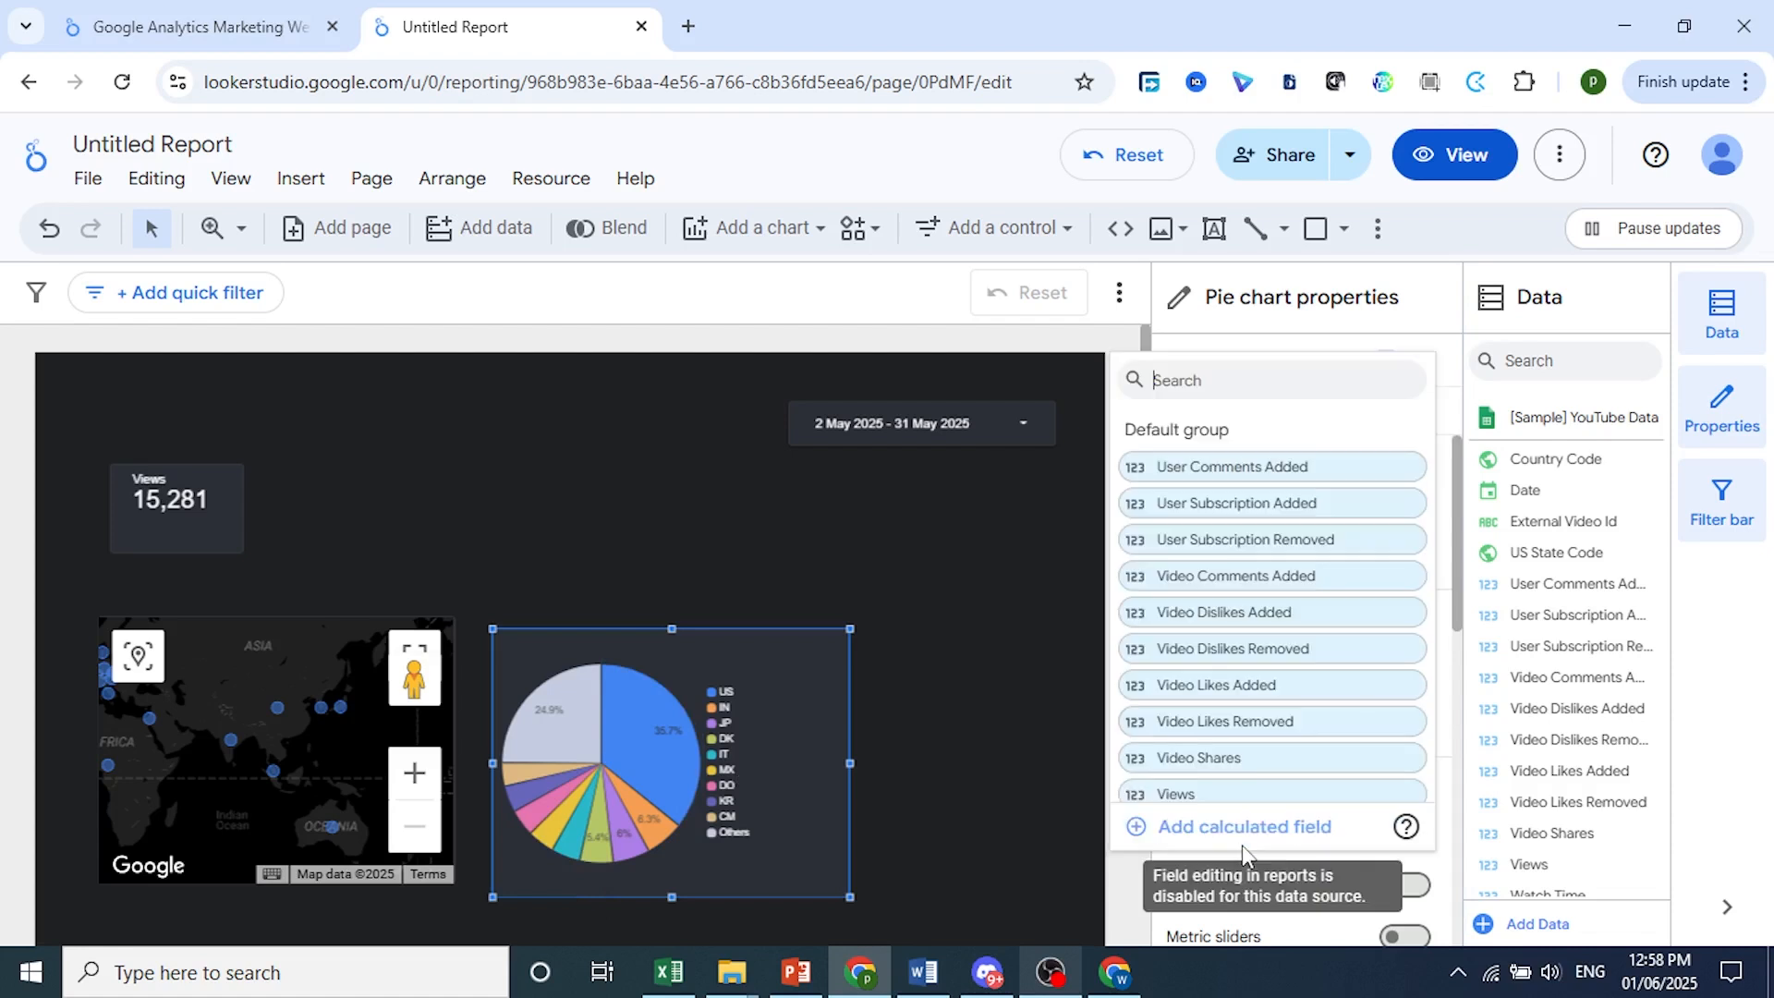
pyautogui.scroll(-3, 1278, 669)
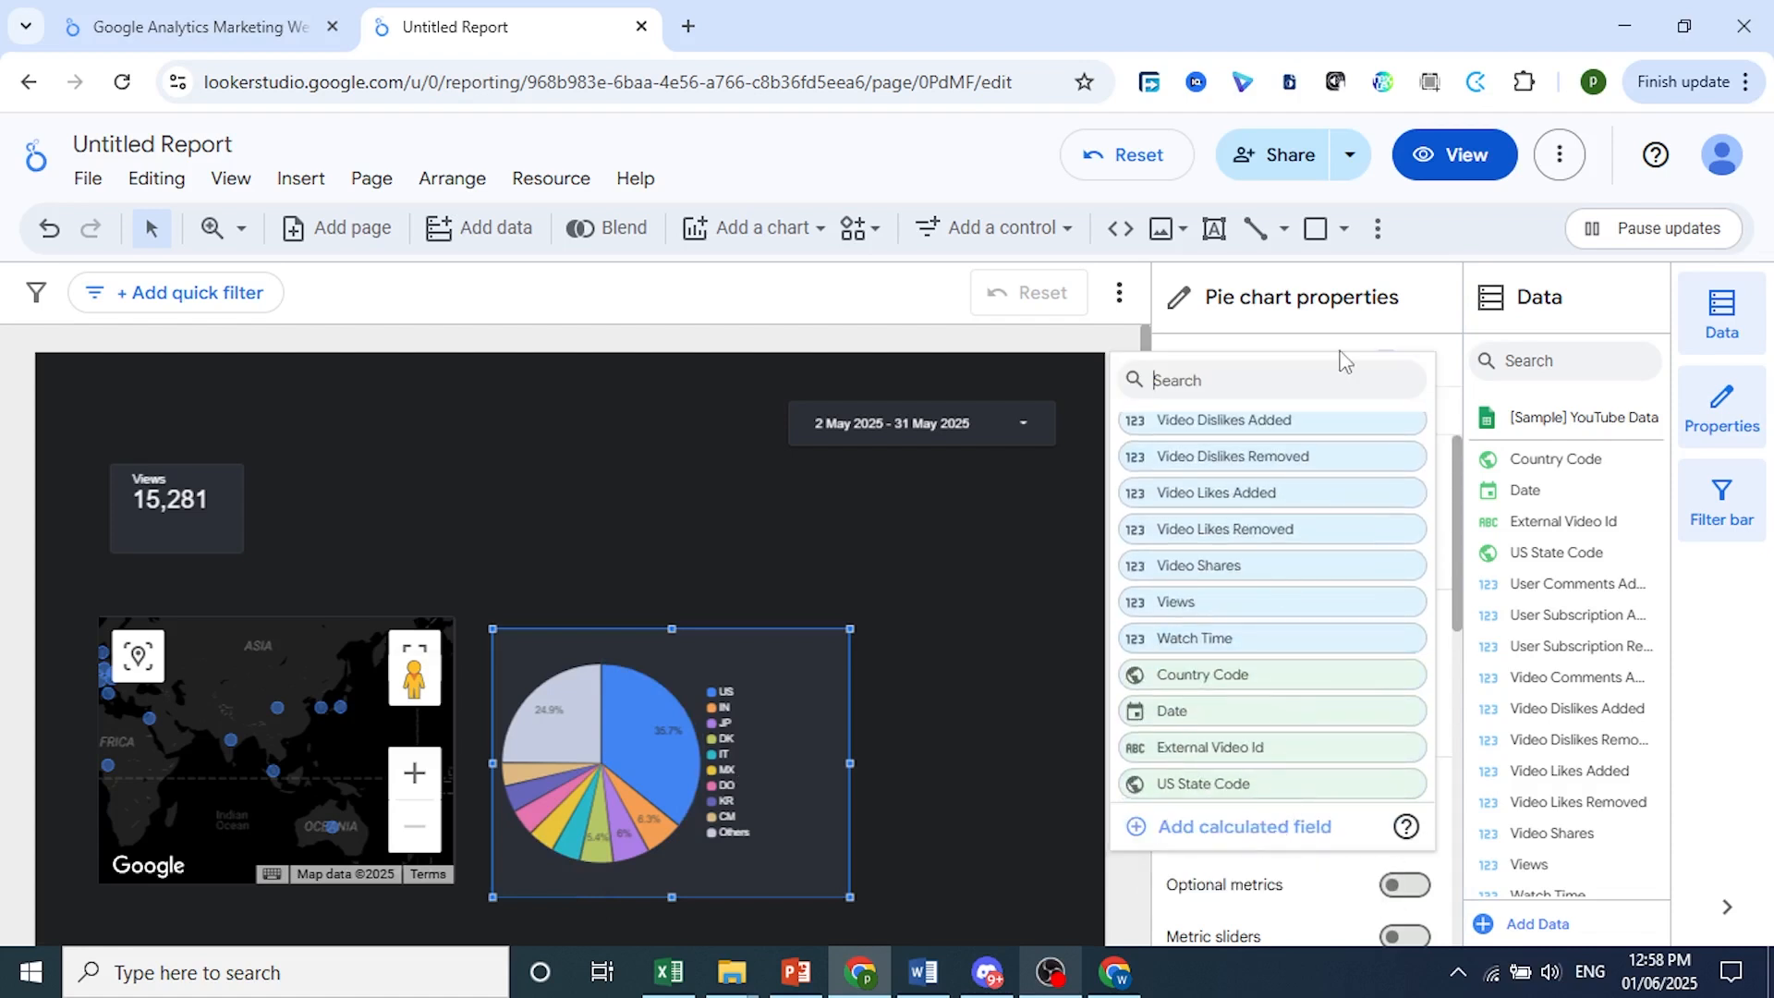
pyautogui.click(1368, 347)
pyautogui.click(1224, 669)
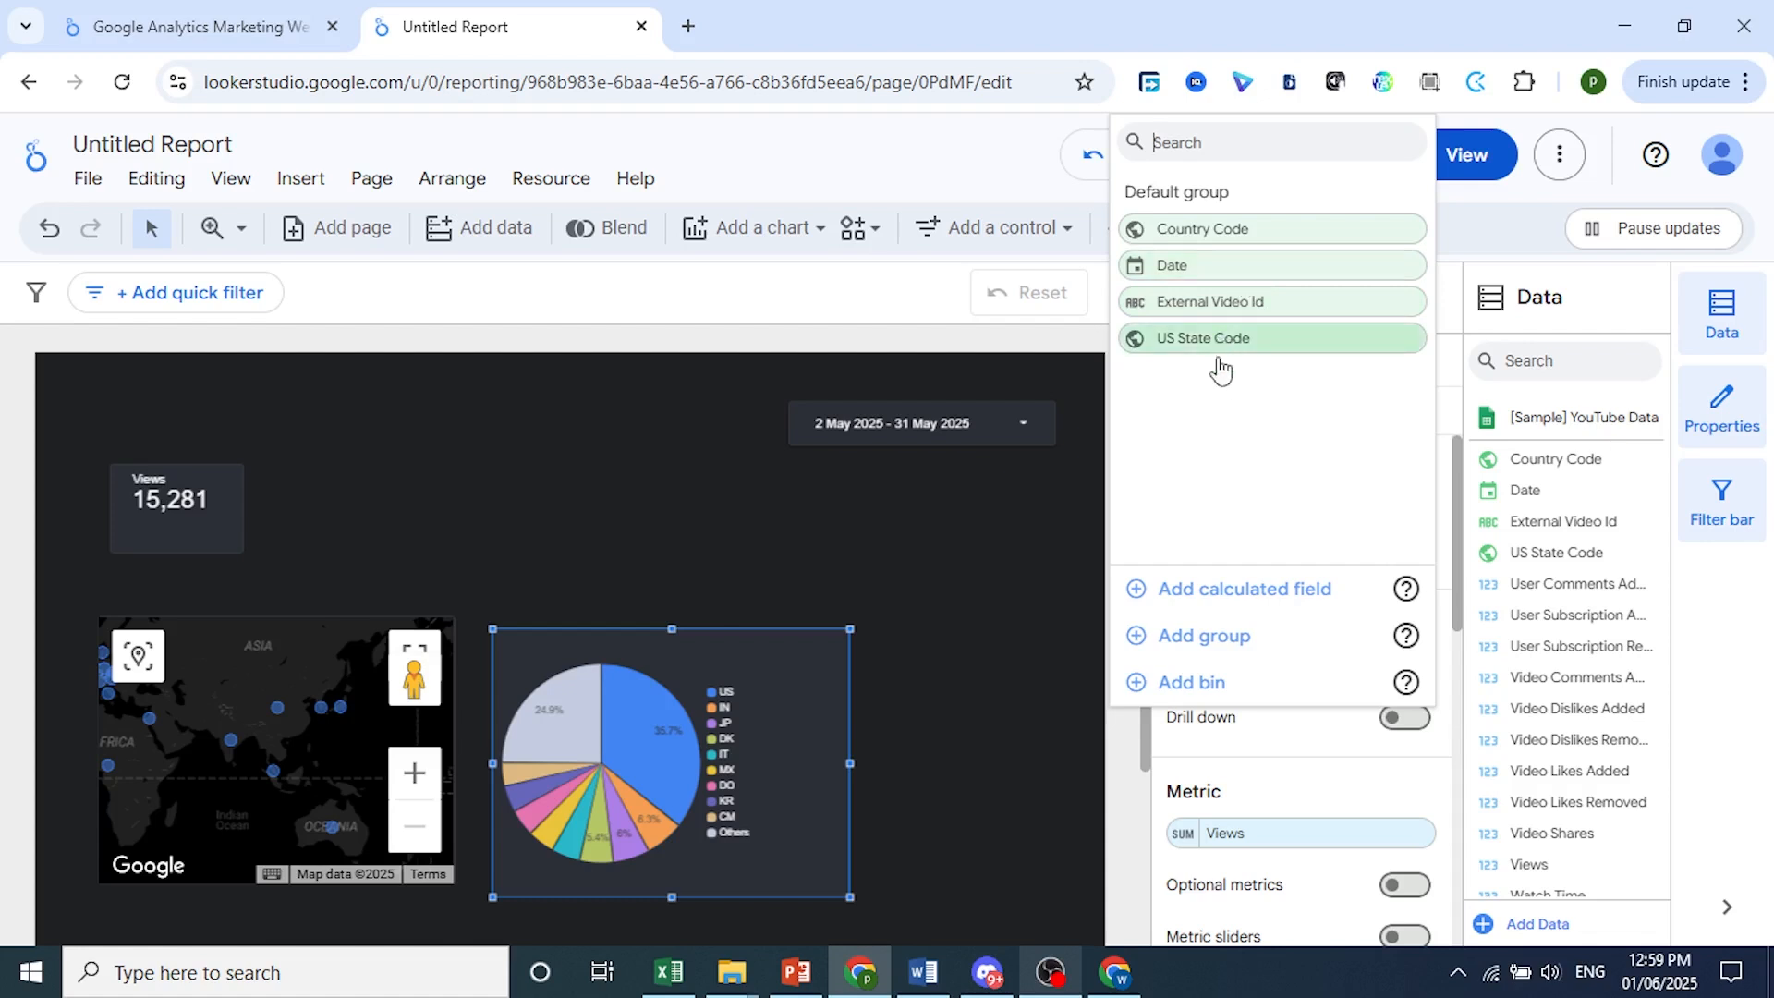
pyautogui.click(951, 551)
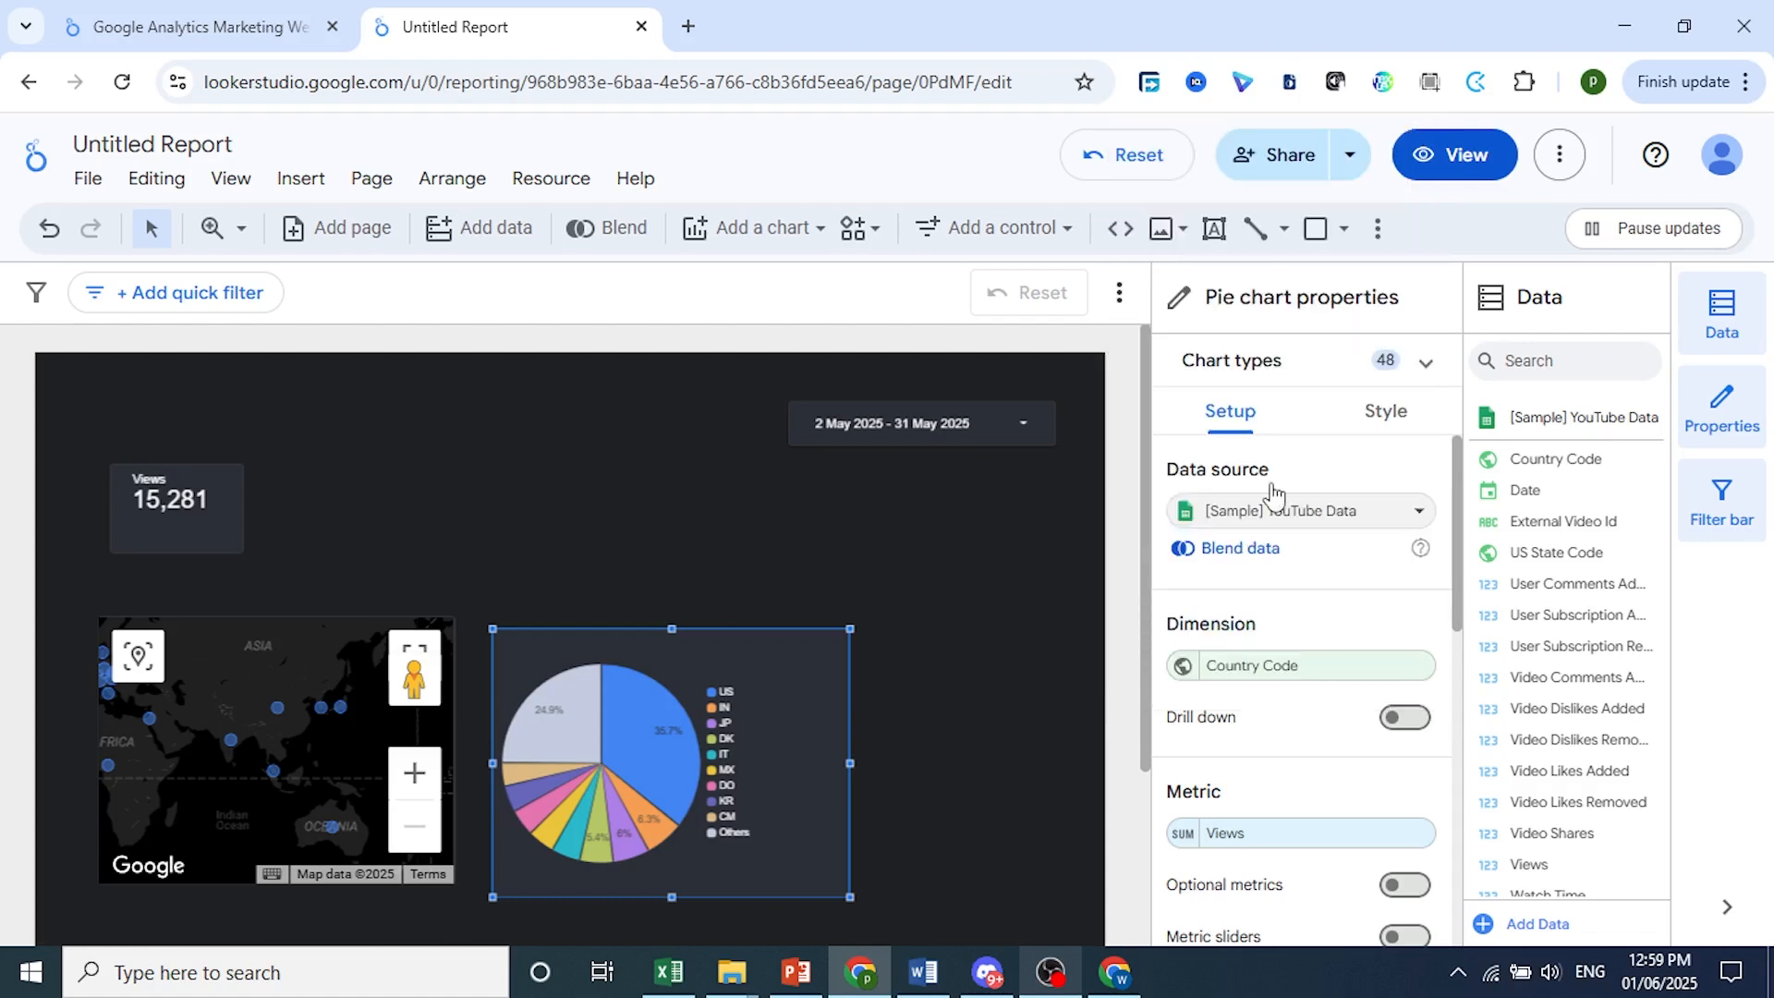
# - Review the pie chart's style settings, turn on its chart title, and select the map
pyautogui.click(1374, 416)
pyautogui.scroll(-3, 1274, 683)
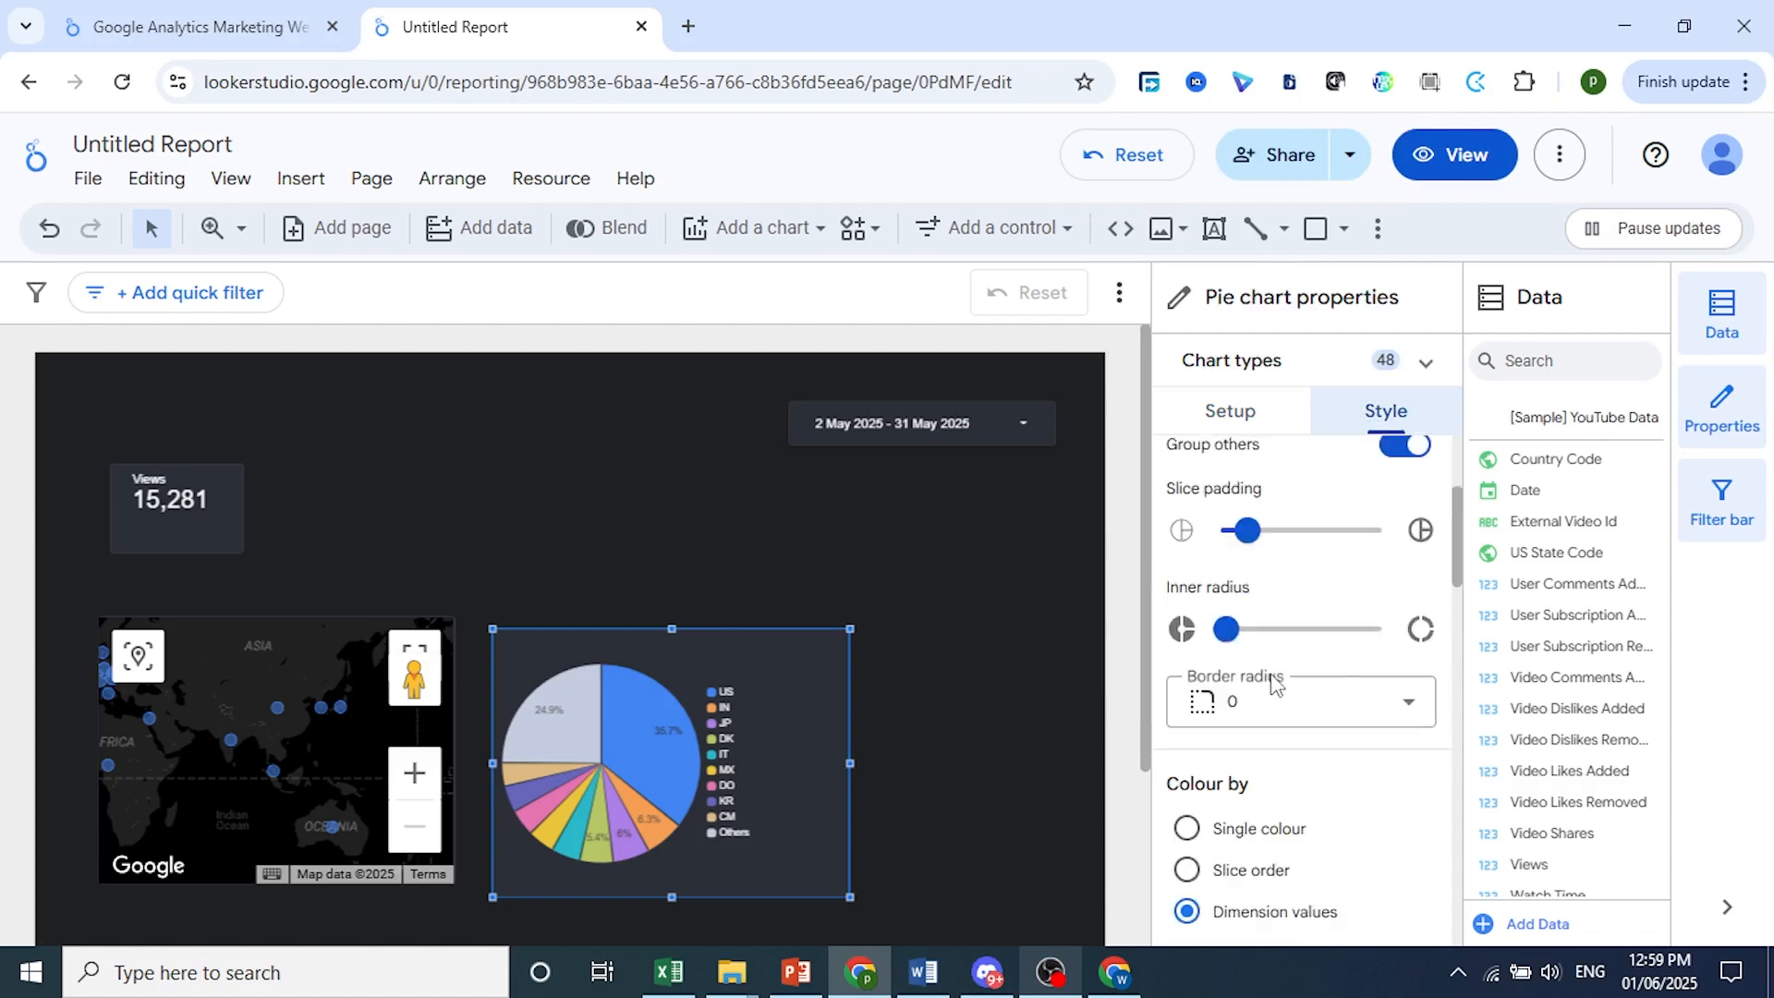
pyautogui.scroll(-5, 1192, 688)
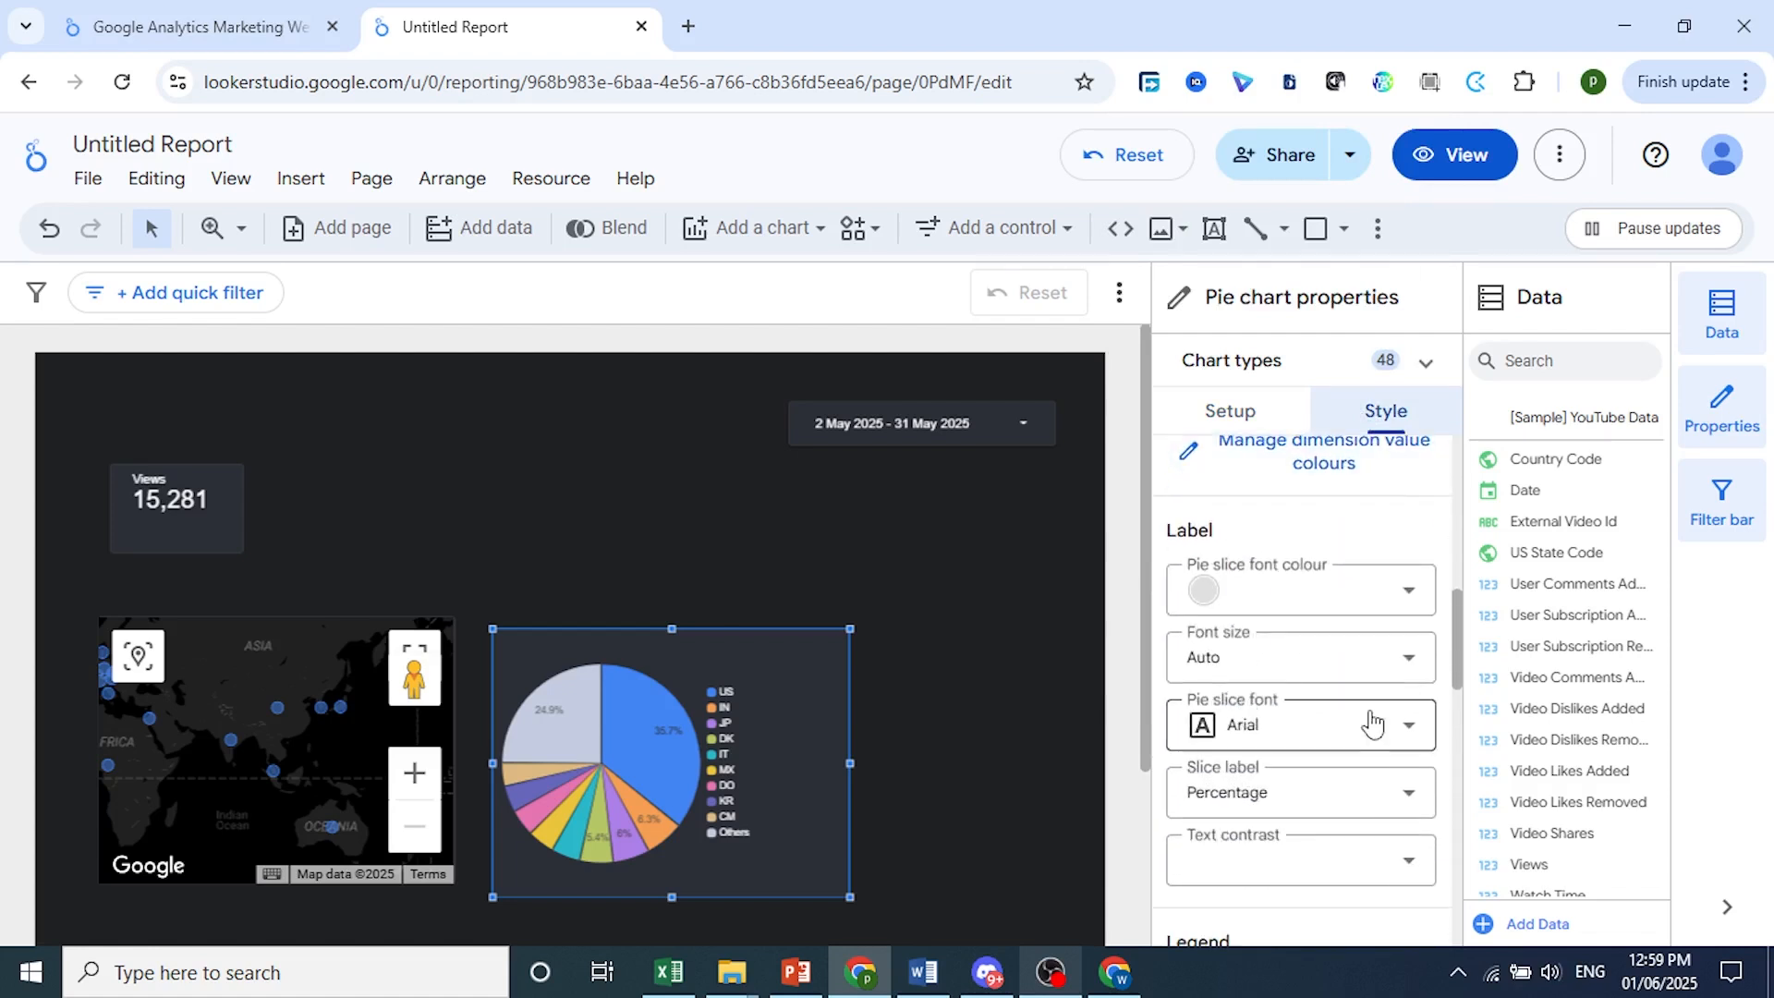
pyautogui.scroll(-4, 1327, 845)
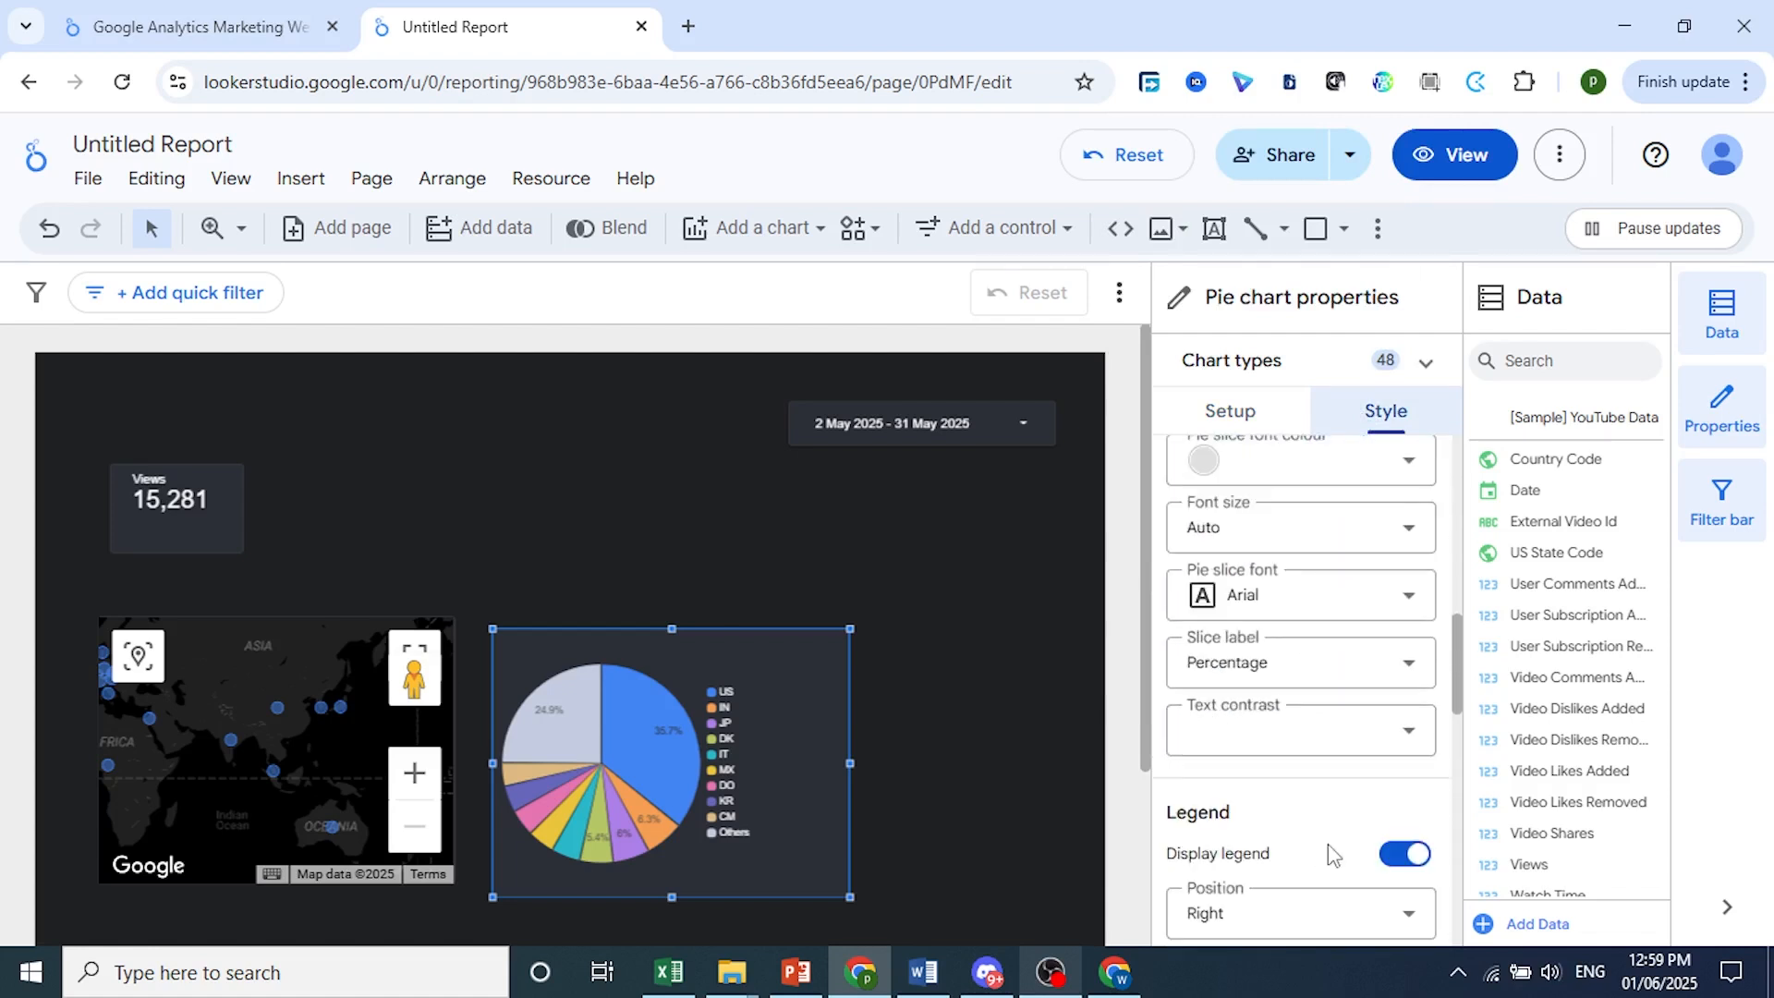
pyautogui.scroll(-5, 1328, 844)
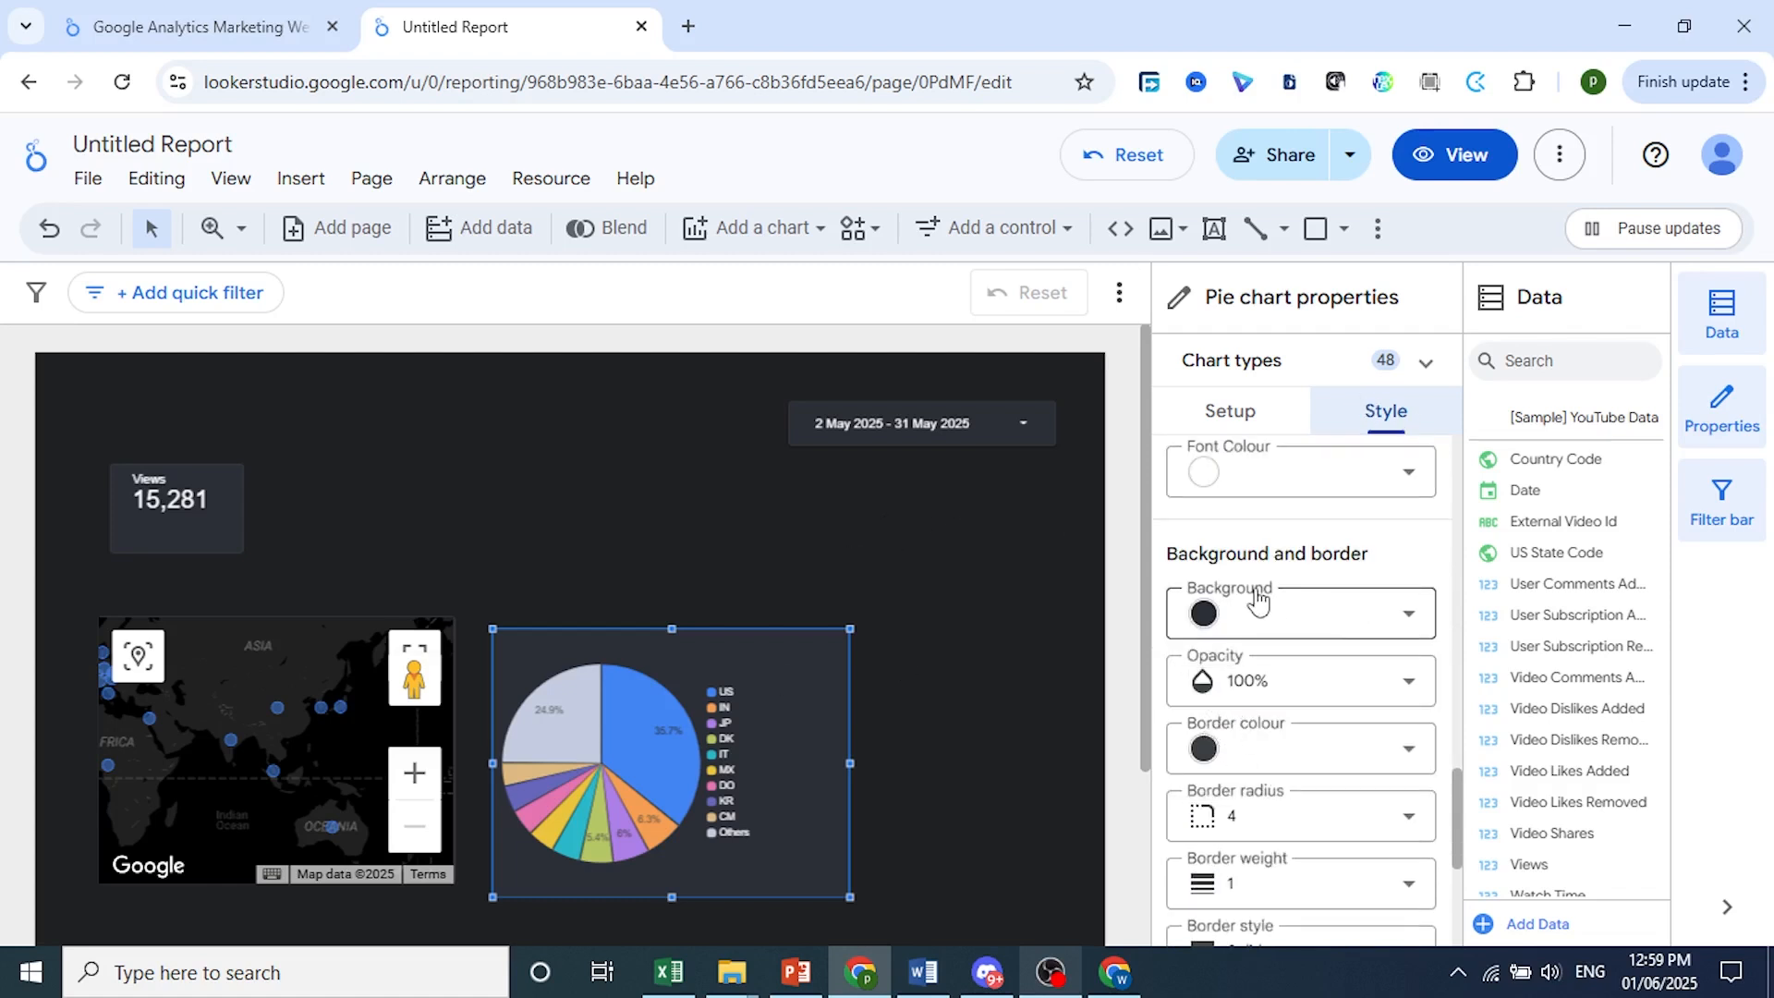
pyautogui.scroll(10, 1256, 600)
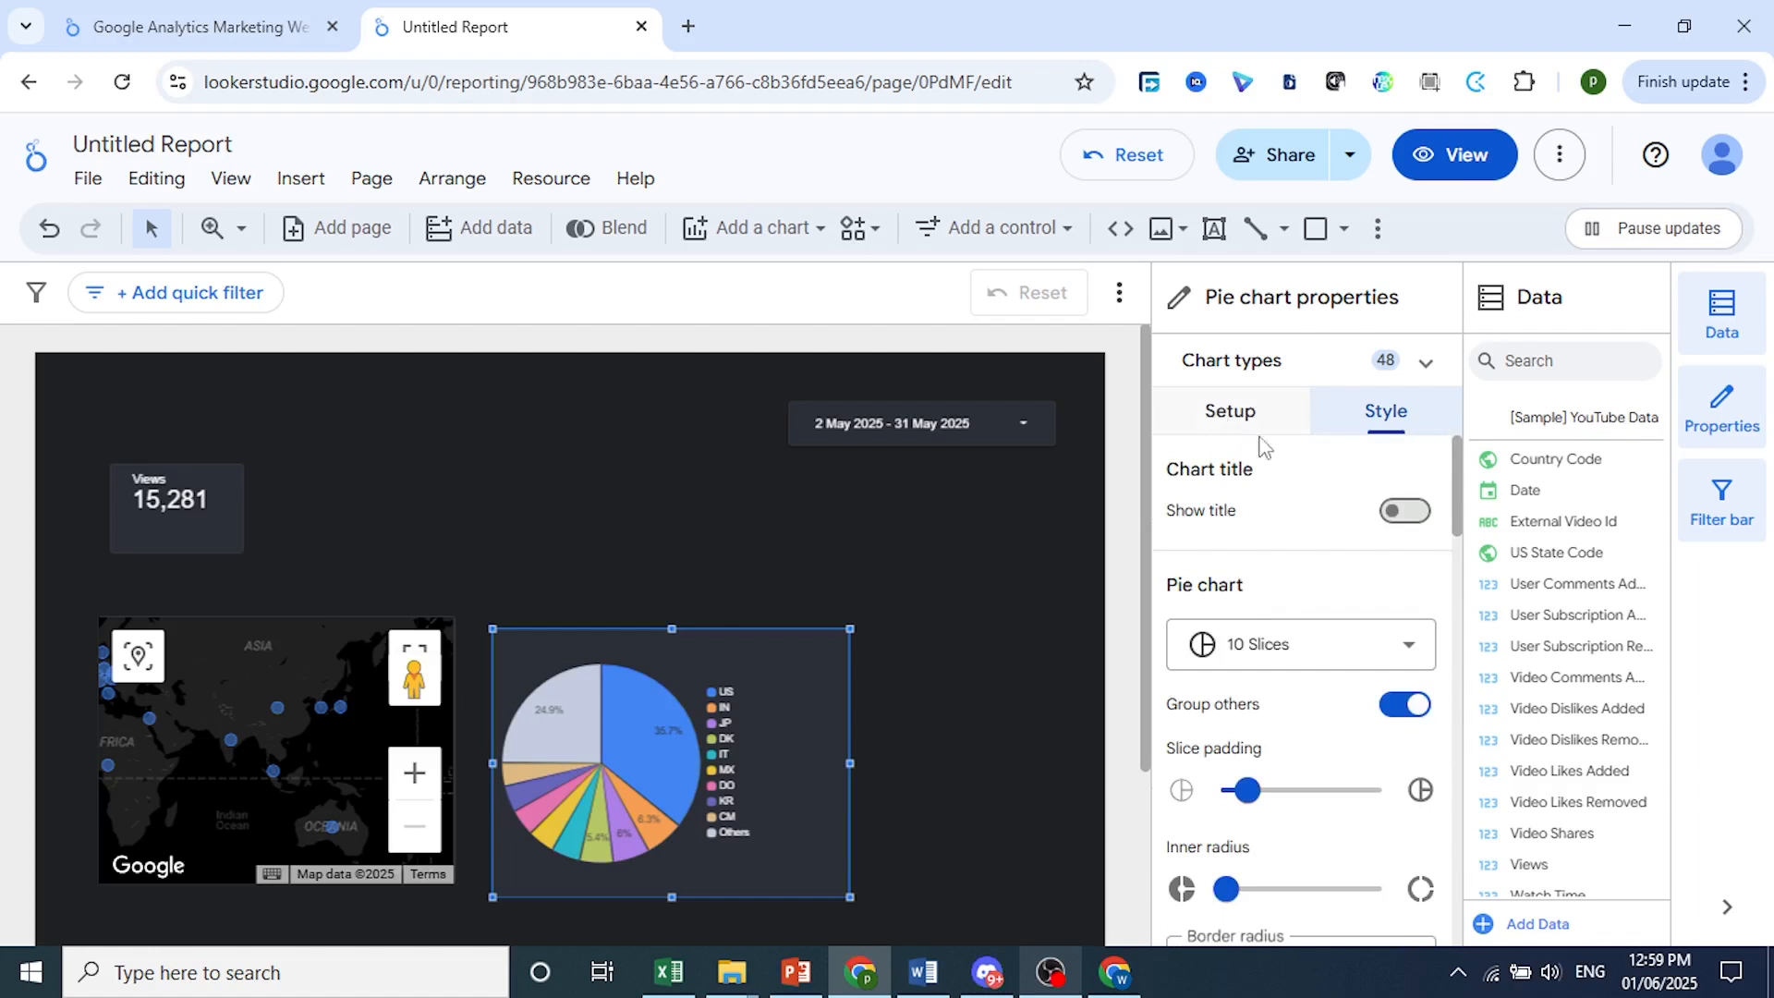
pyautogui.click(1412, 513)
pyautogui.click(308, 647)
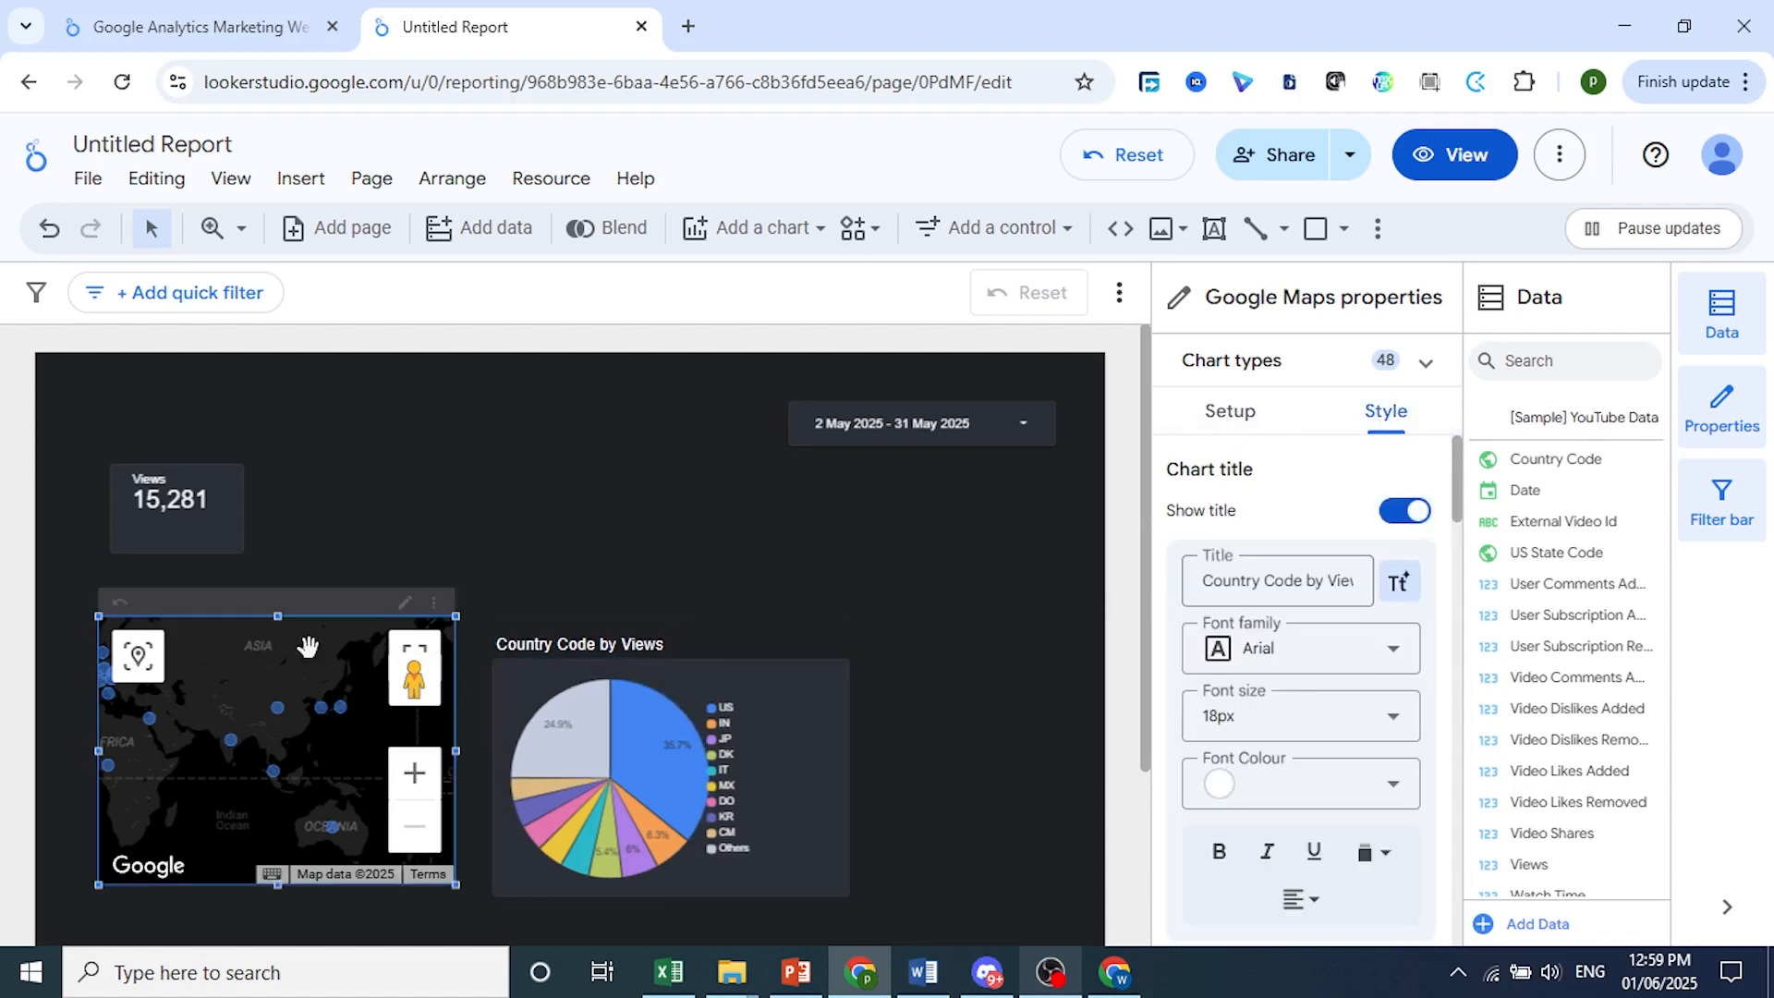
# - Turn on the map's chart title and set the title's font colour to blue
pyautogui.click(1409, 512)
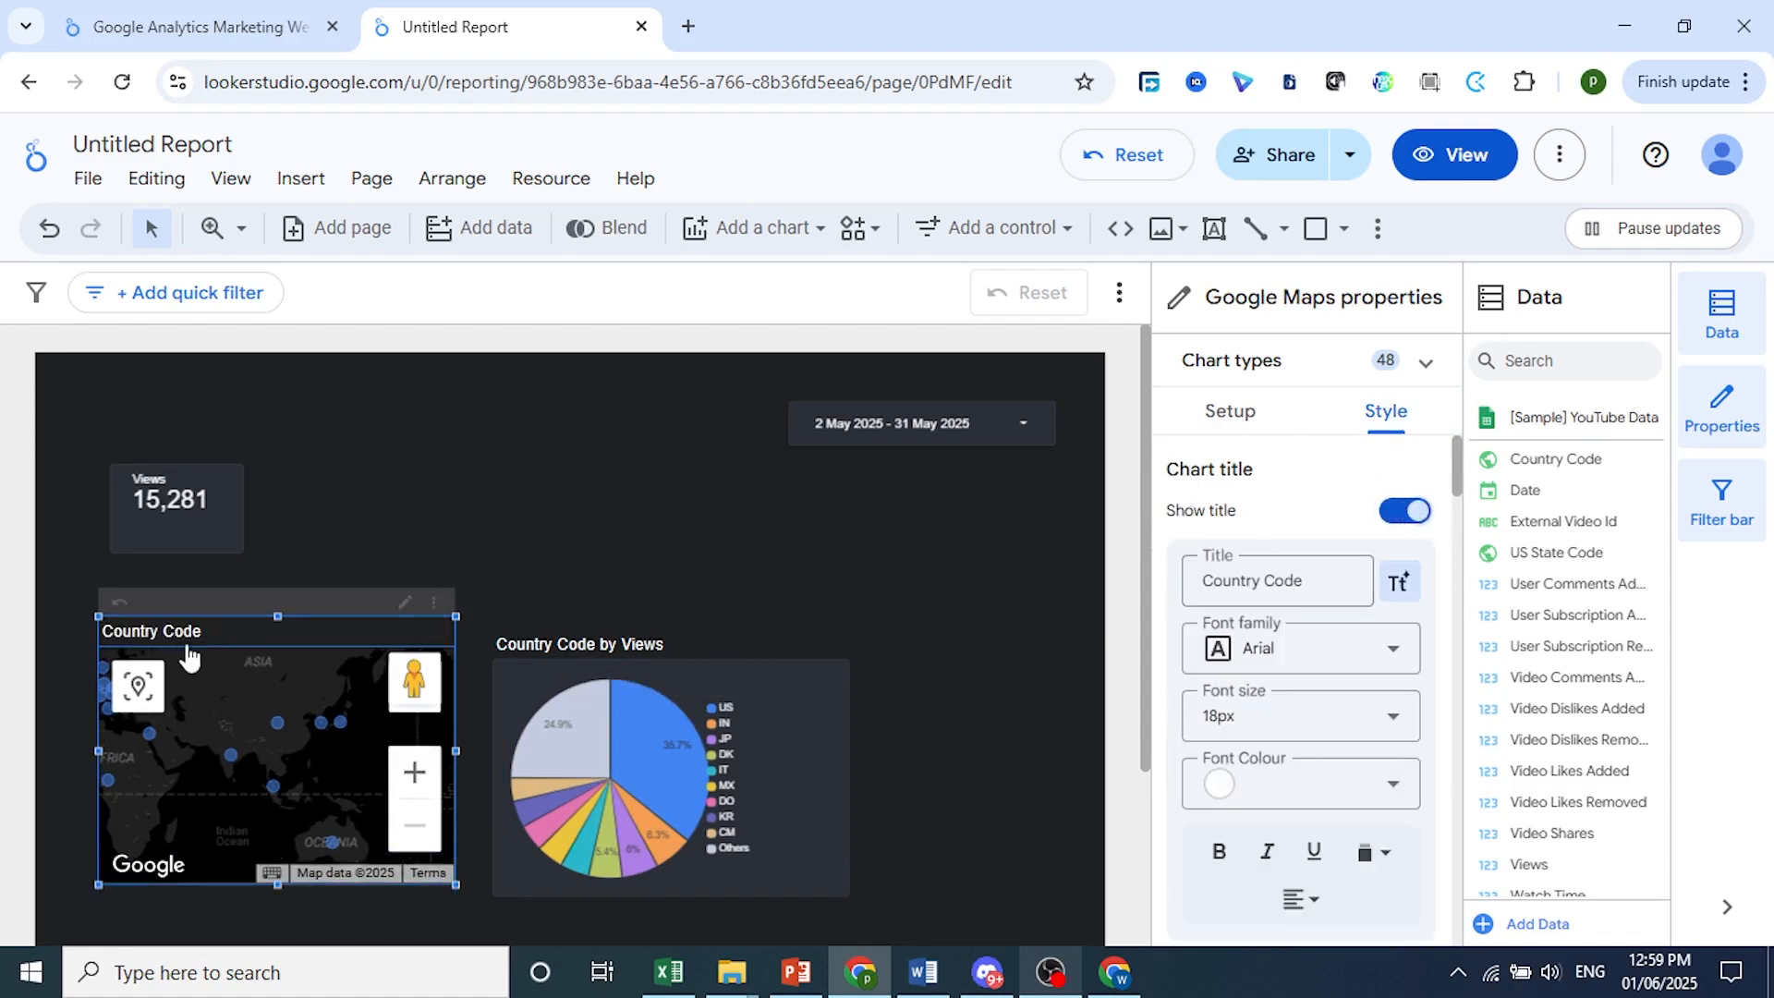
pyautogui.click(1347, 800)
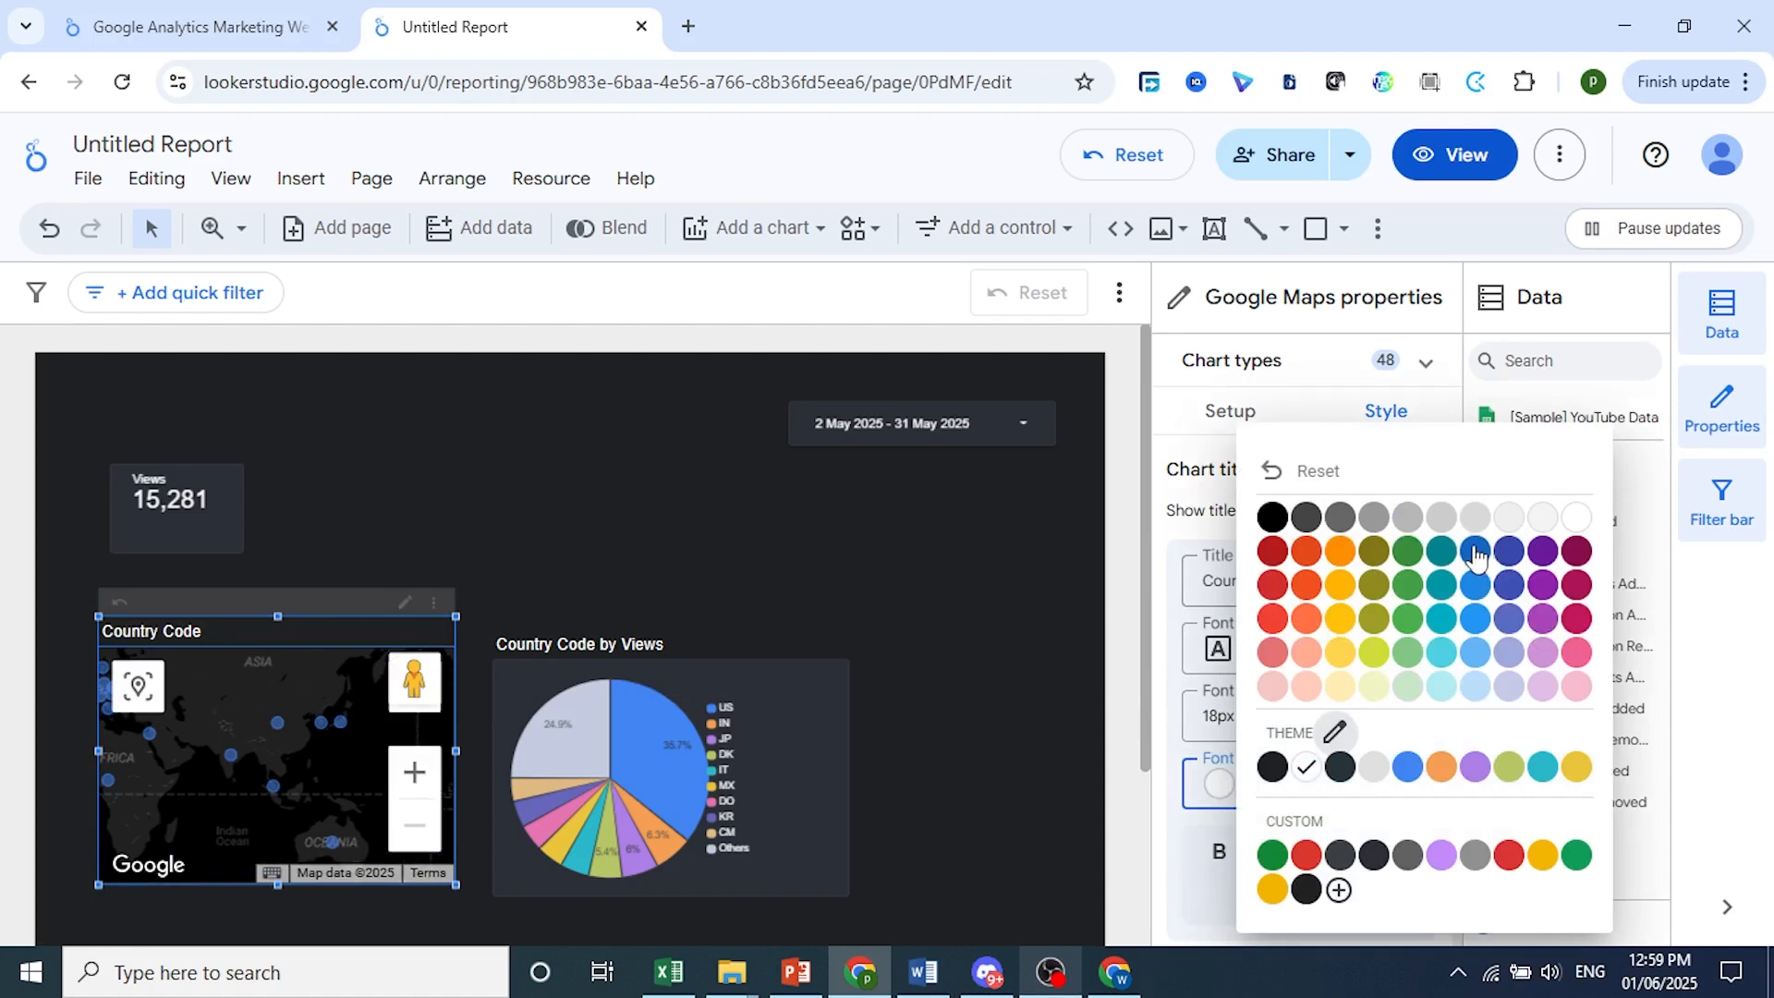
pyautogui.click(1474, 552)
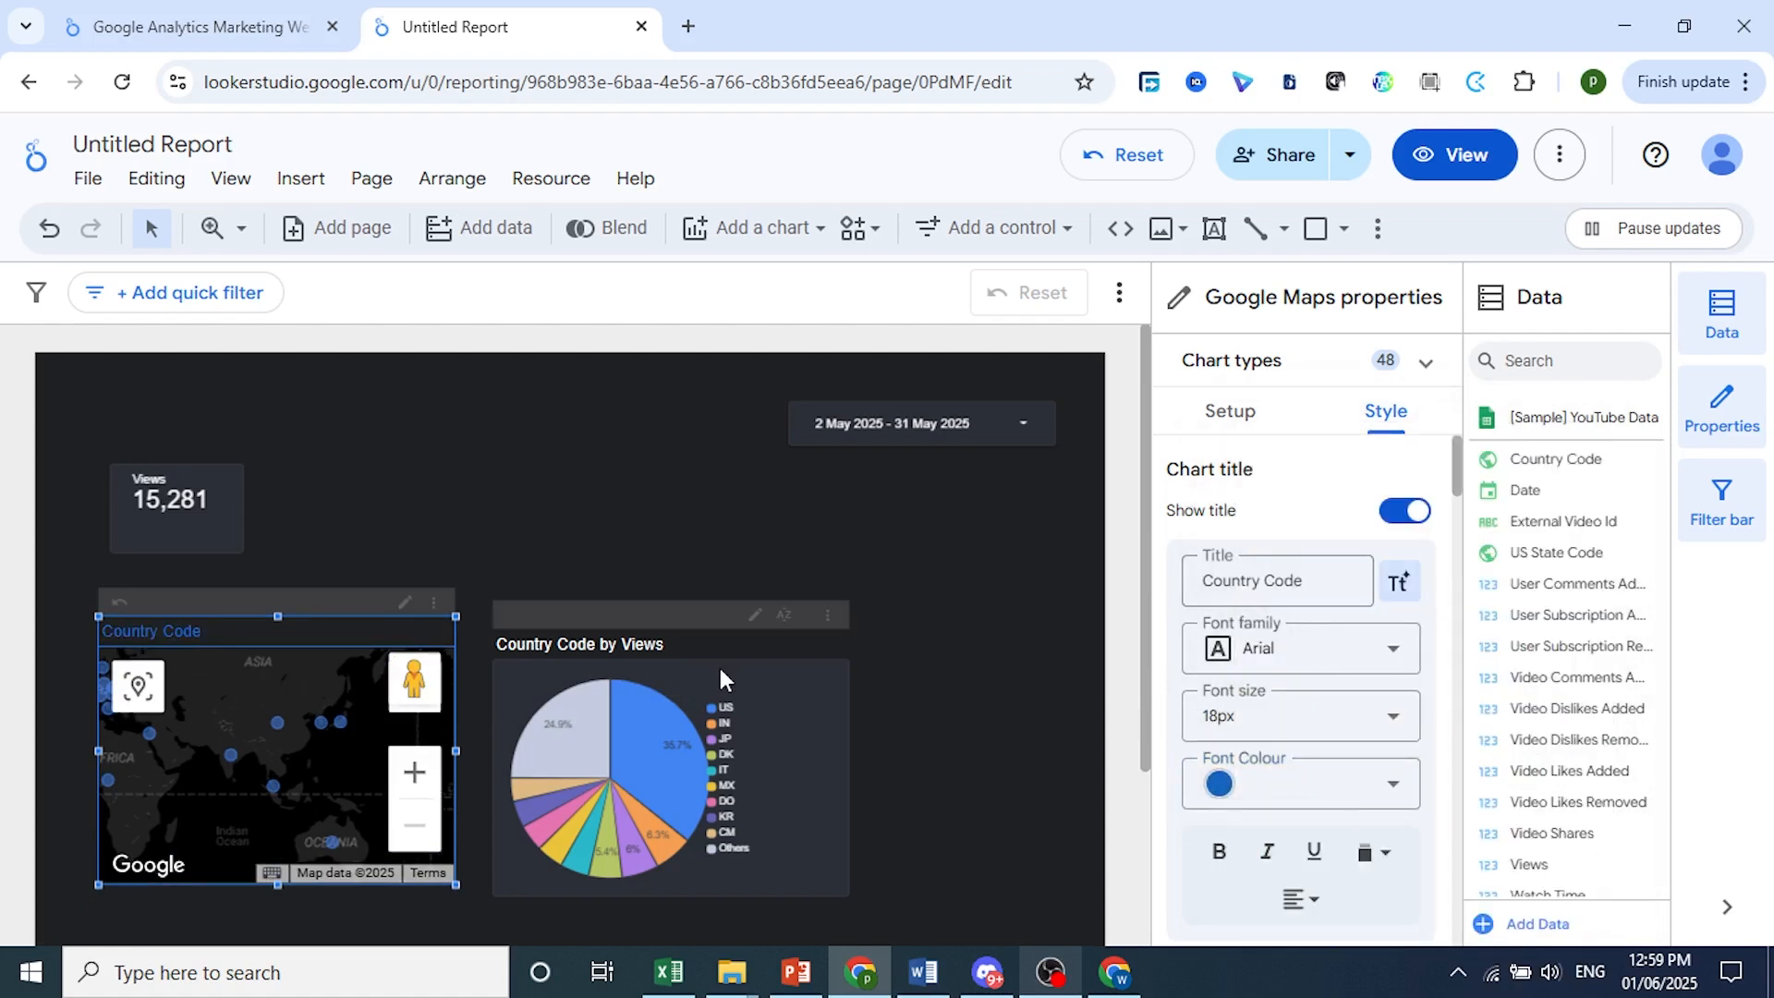
# - Nudge the pie chart slightly upward so its title lines up with the map's title, and deselect it
pyautogui.moveTo(697, 626); pyautogui.dragTo(702, 616)
pyautogui.click(1045, 698)
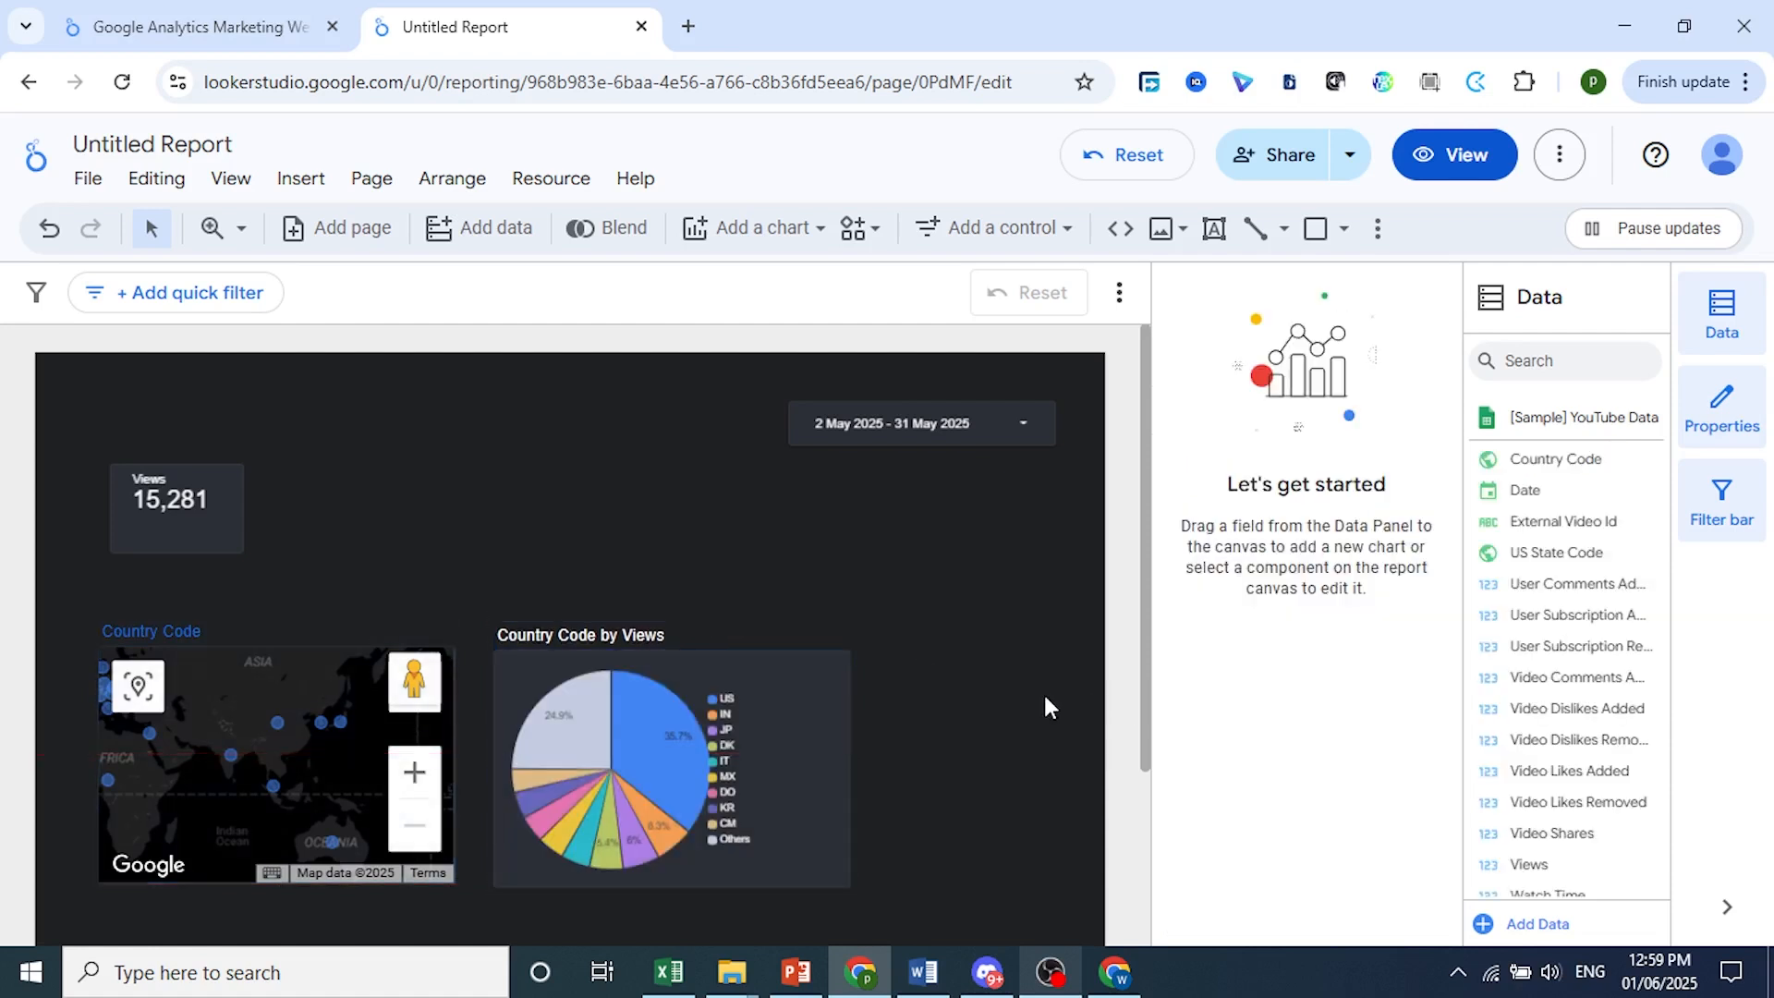
pyautogui.click(1296, 973)
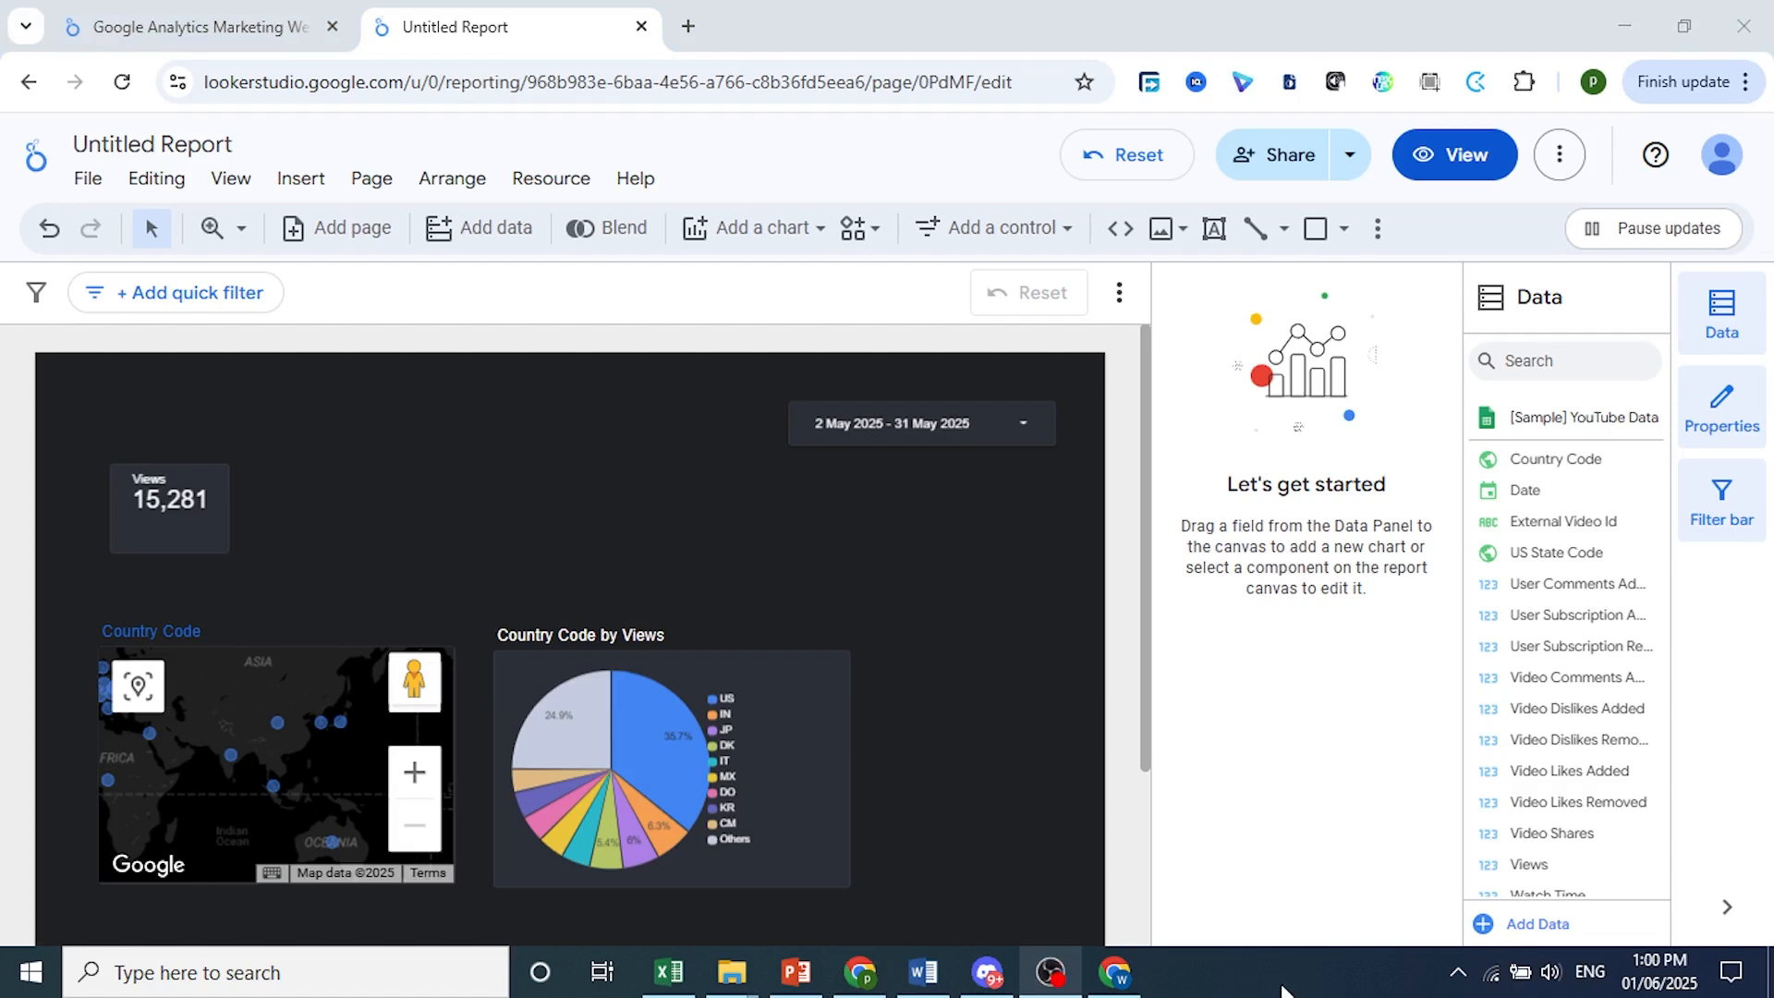
# - Make the Views scorecard wider and slightly shorter, and centre-align its field name, field value and comparison
pyautogui.click(185, 507)
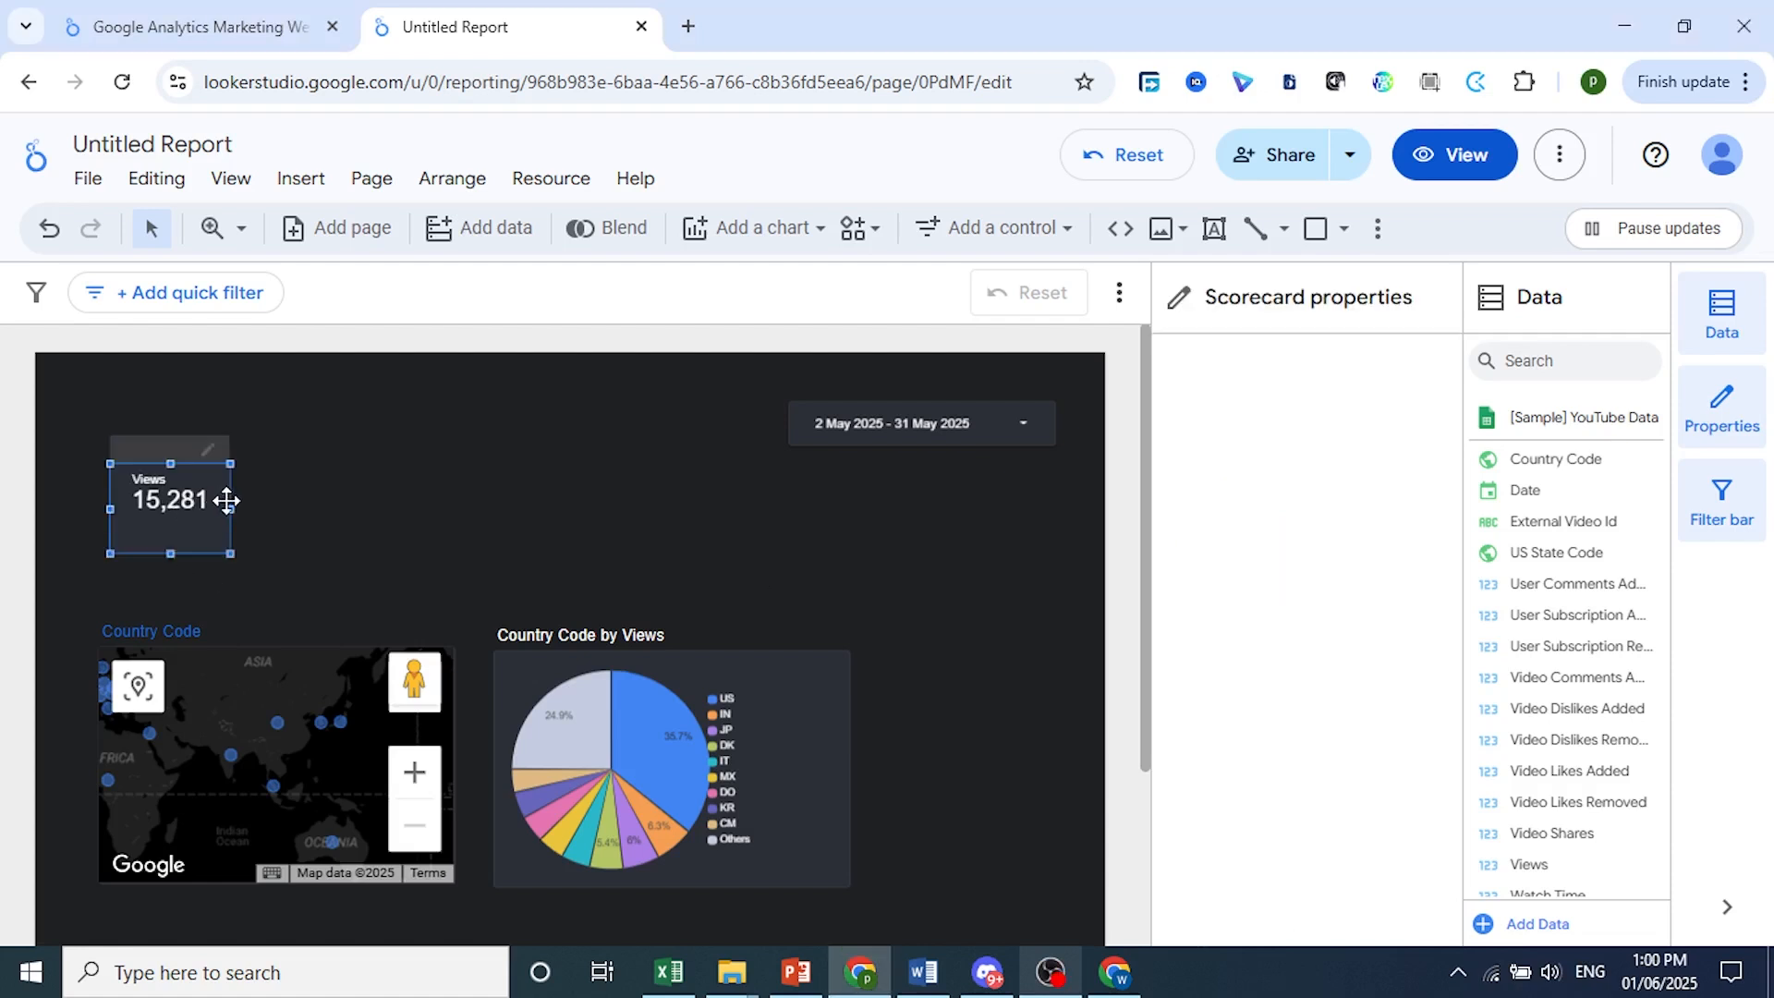
pyautogui.moveTo(230, 508); pyautogui.dragTo(309, 513)
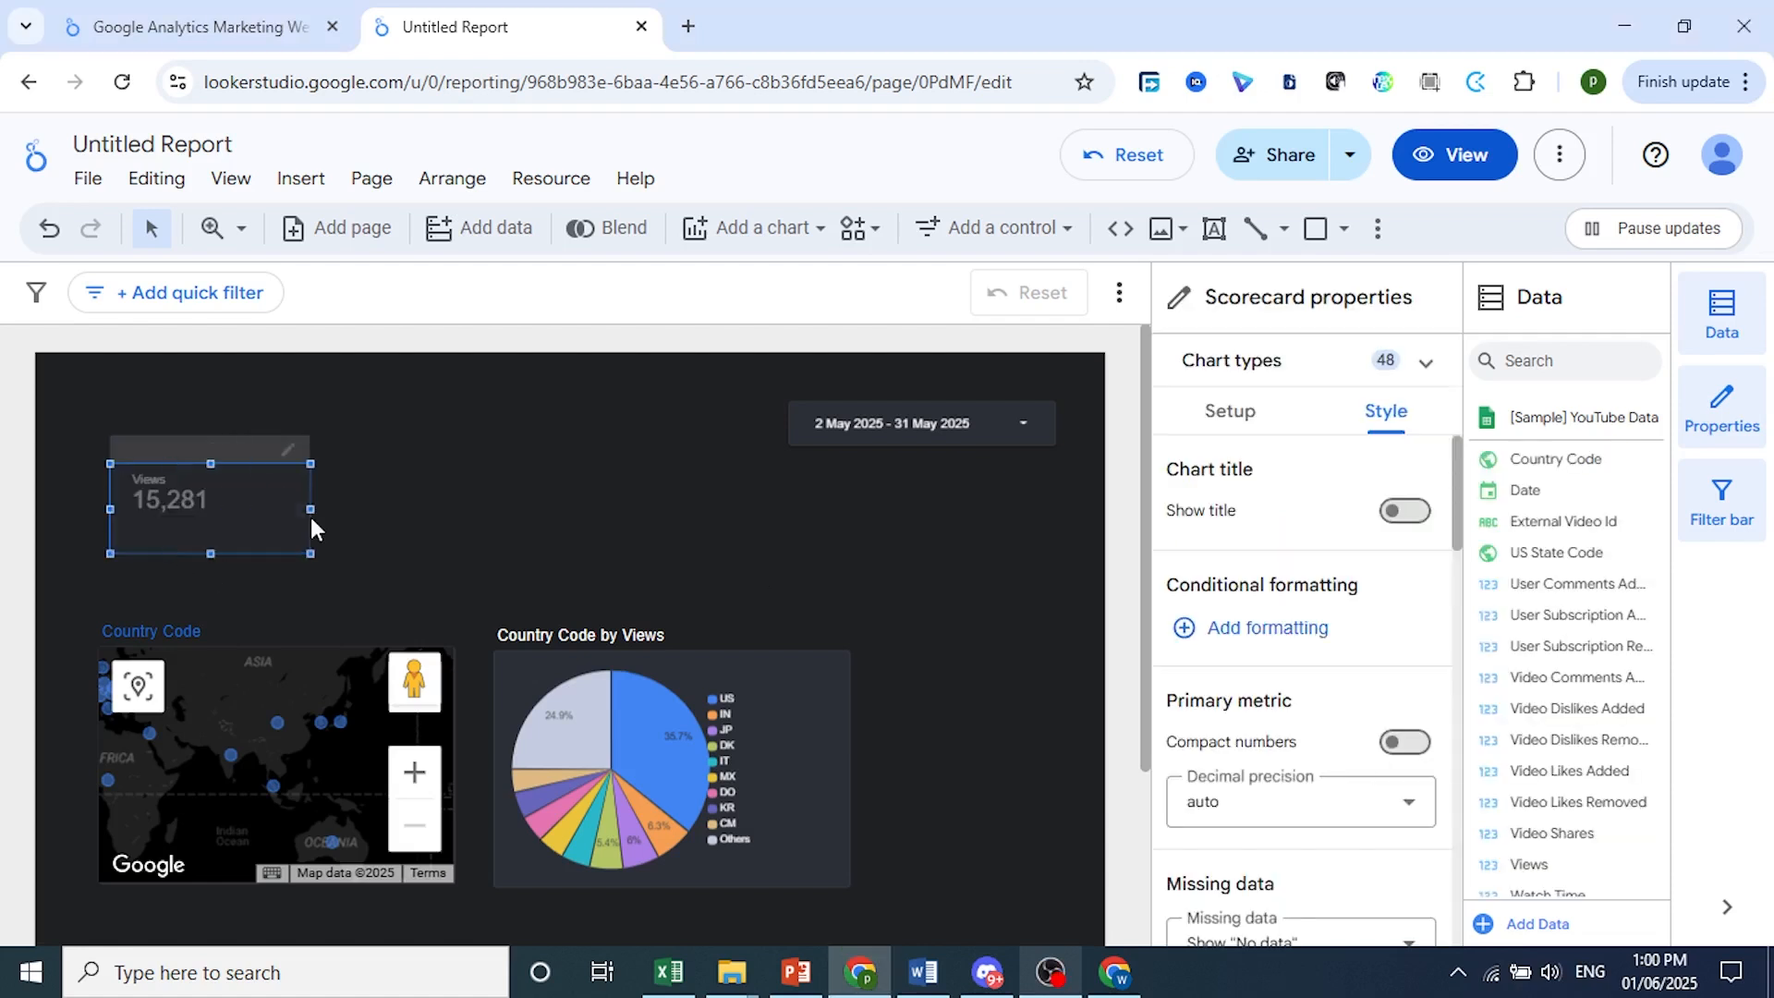
pyautogui.scroll(-8, 1339, 572)
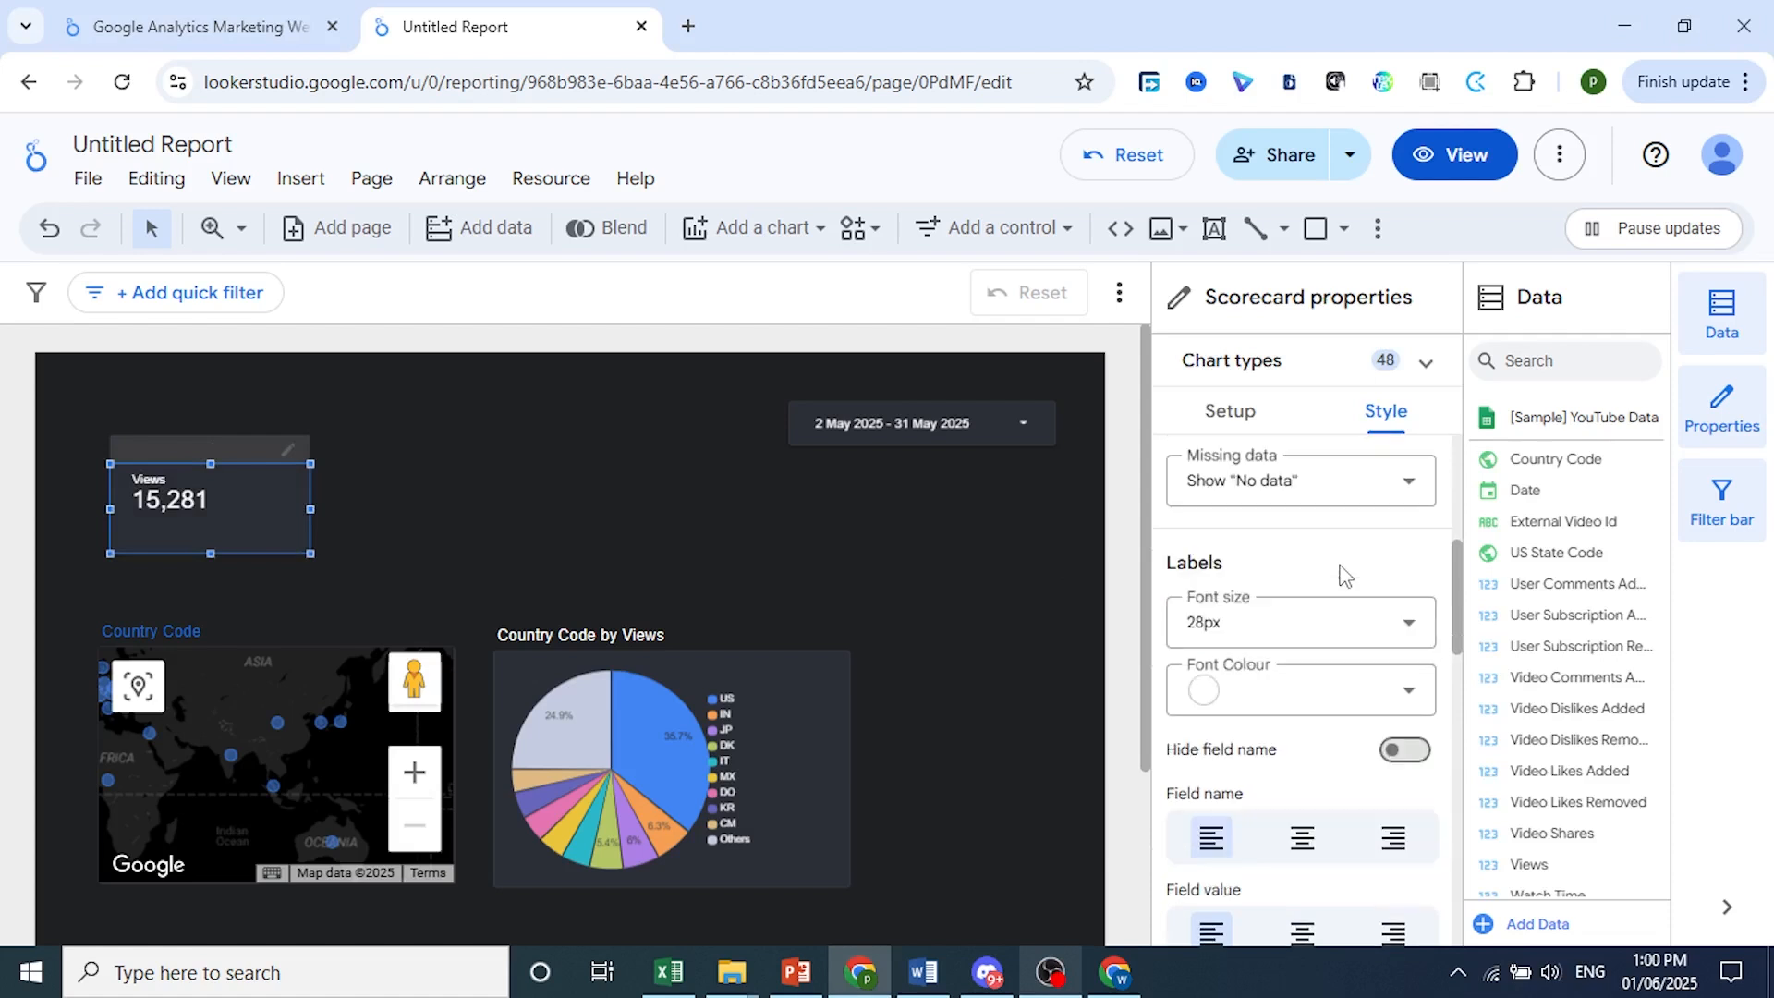
pyautogui.click(1302, 745)
pyautogui.click(1302, 650)
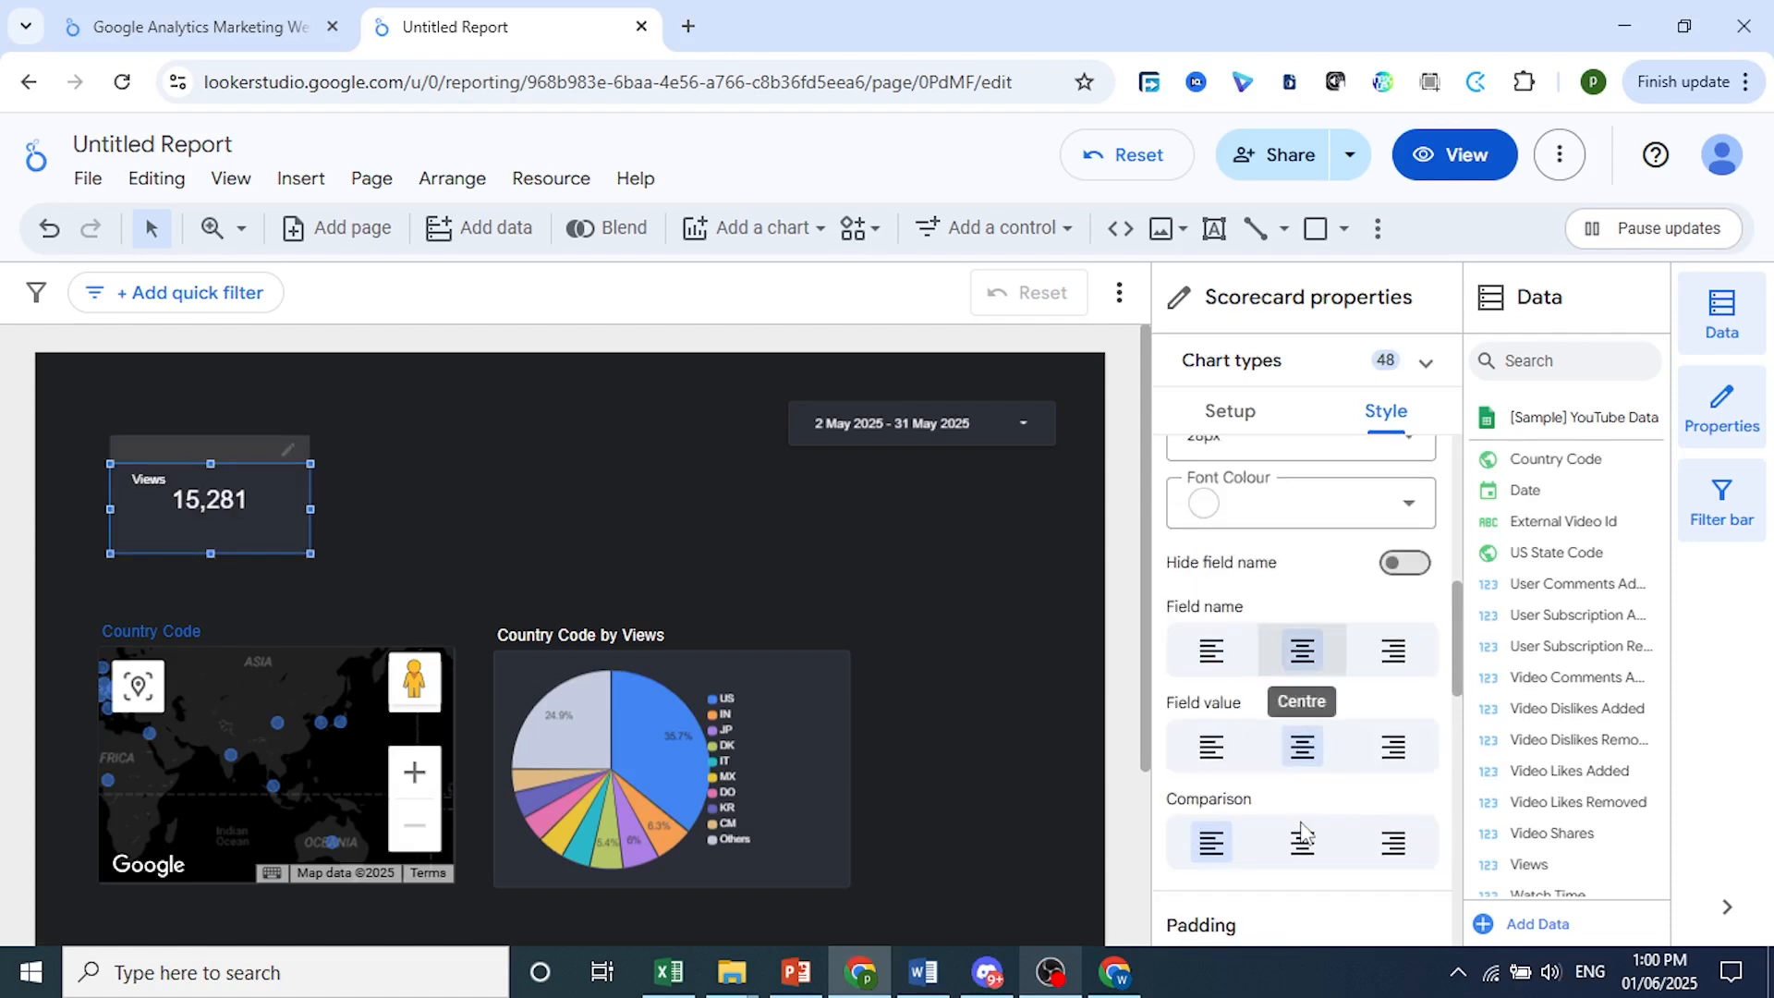
pyautogui.click(1302, 842)
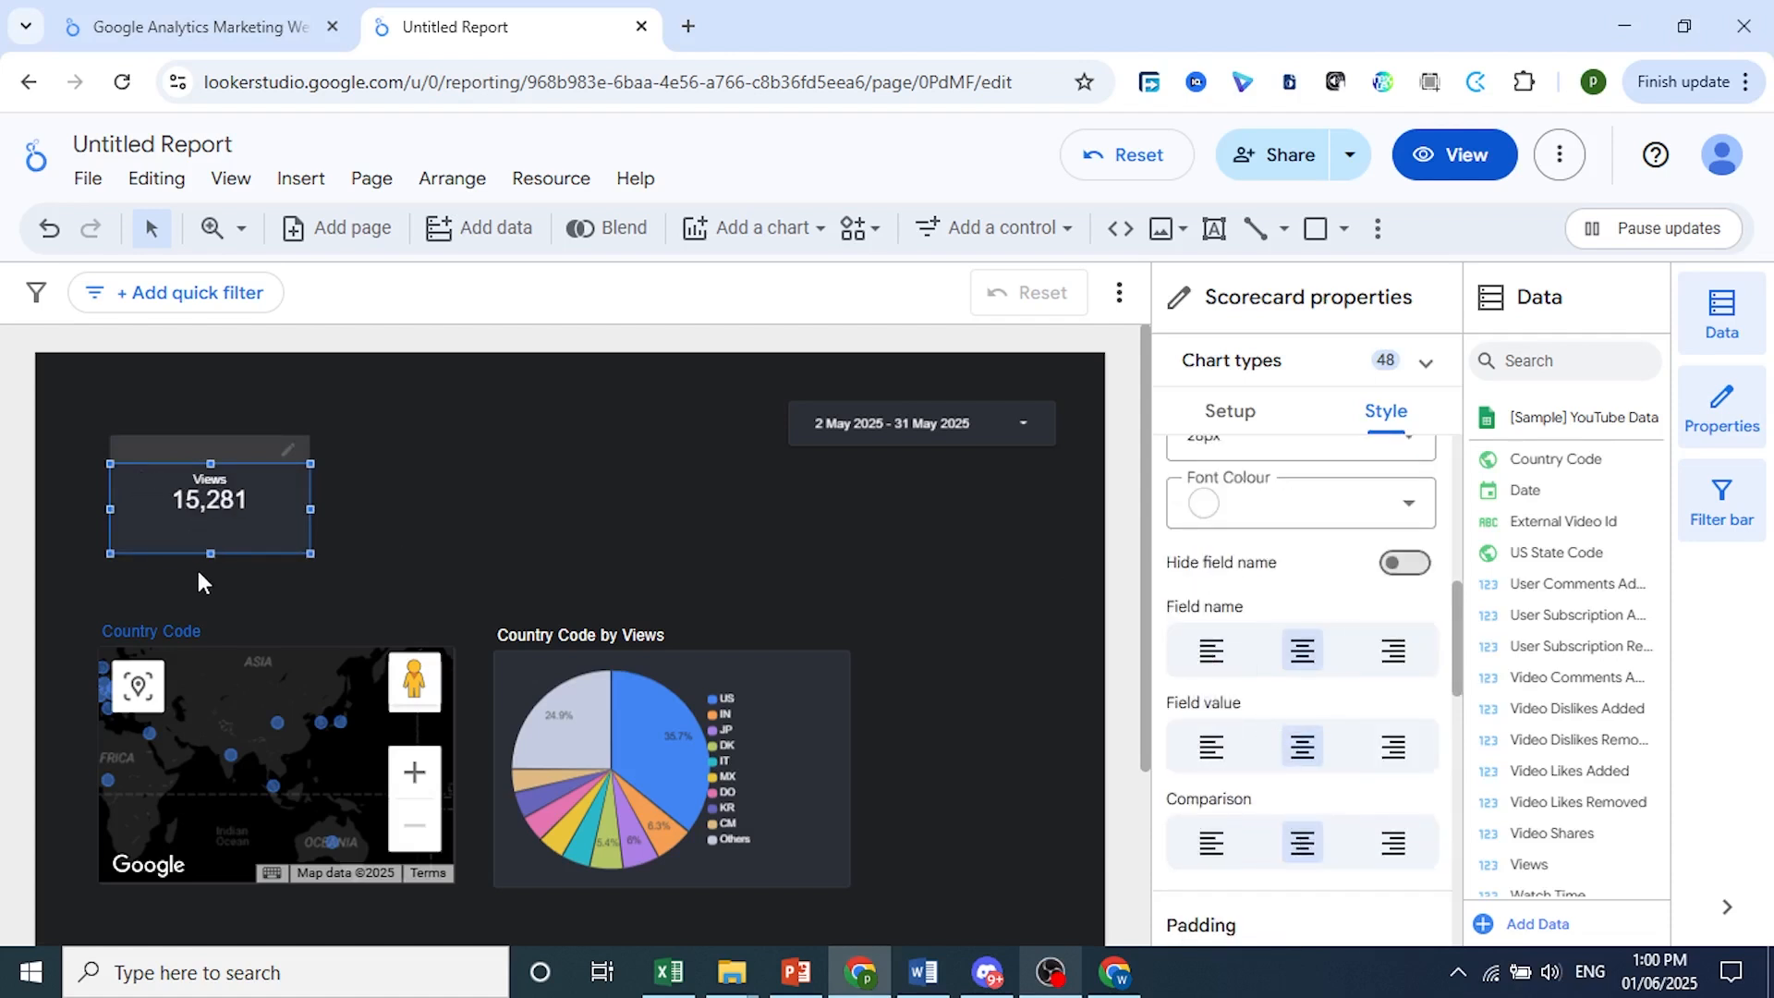
pyautogui.moveTo(208, 554); pyautogui.dragTo(209, 534)
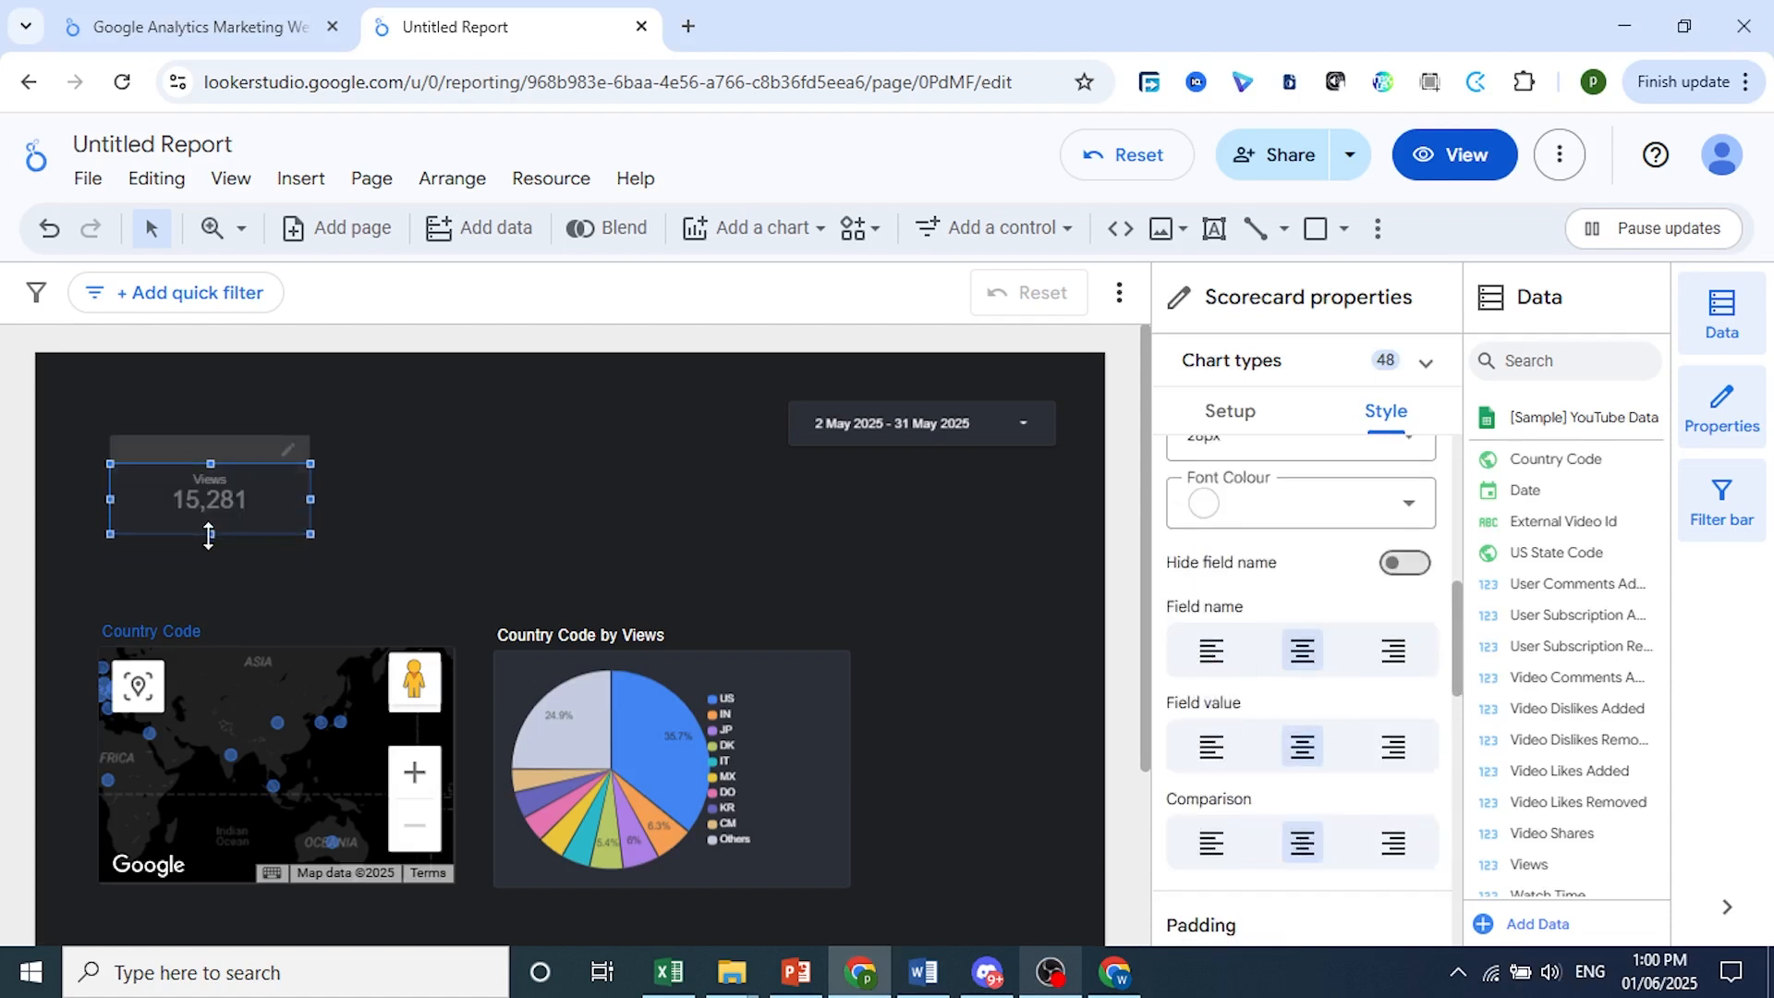
pyautogui.click(446, 551)
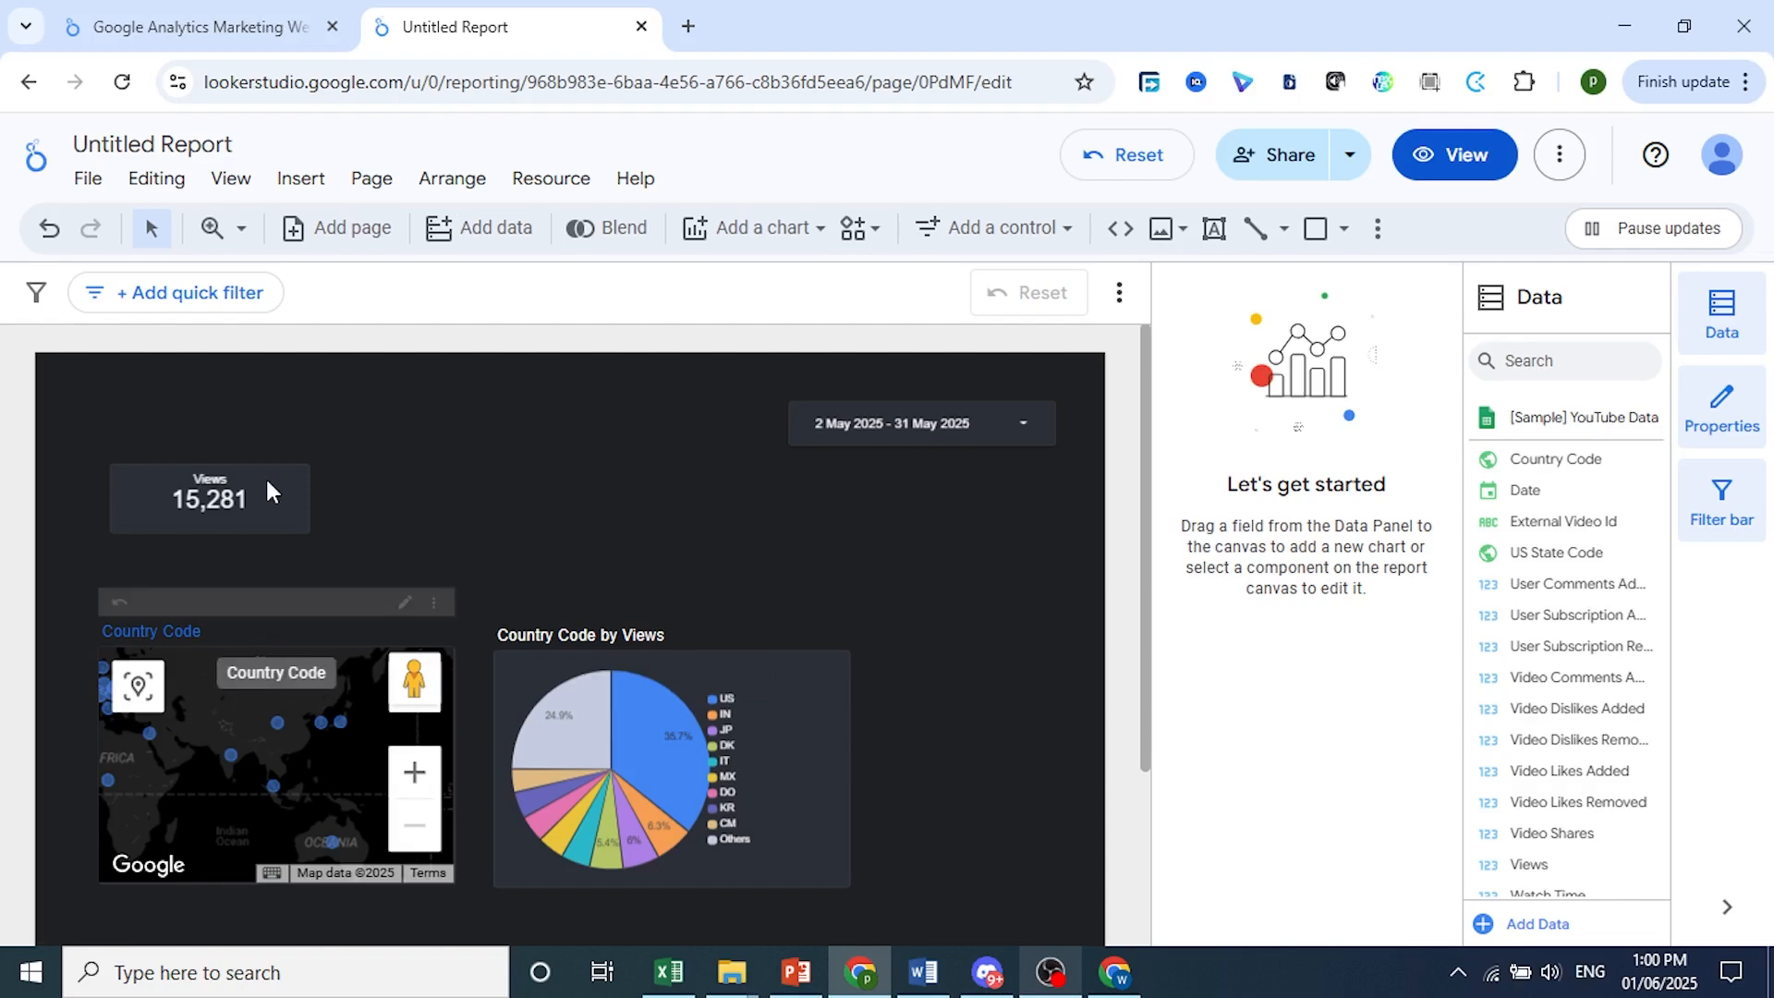
# - Switch to the Google Analytics Marketing Website report and examine the tables and charts on its top traffic sources page
pyautogui.click(185, 26)
pyautogui.scroll(5, 759, 579)
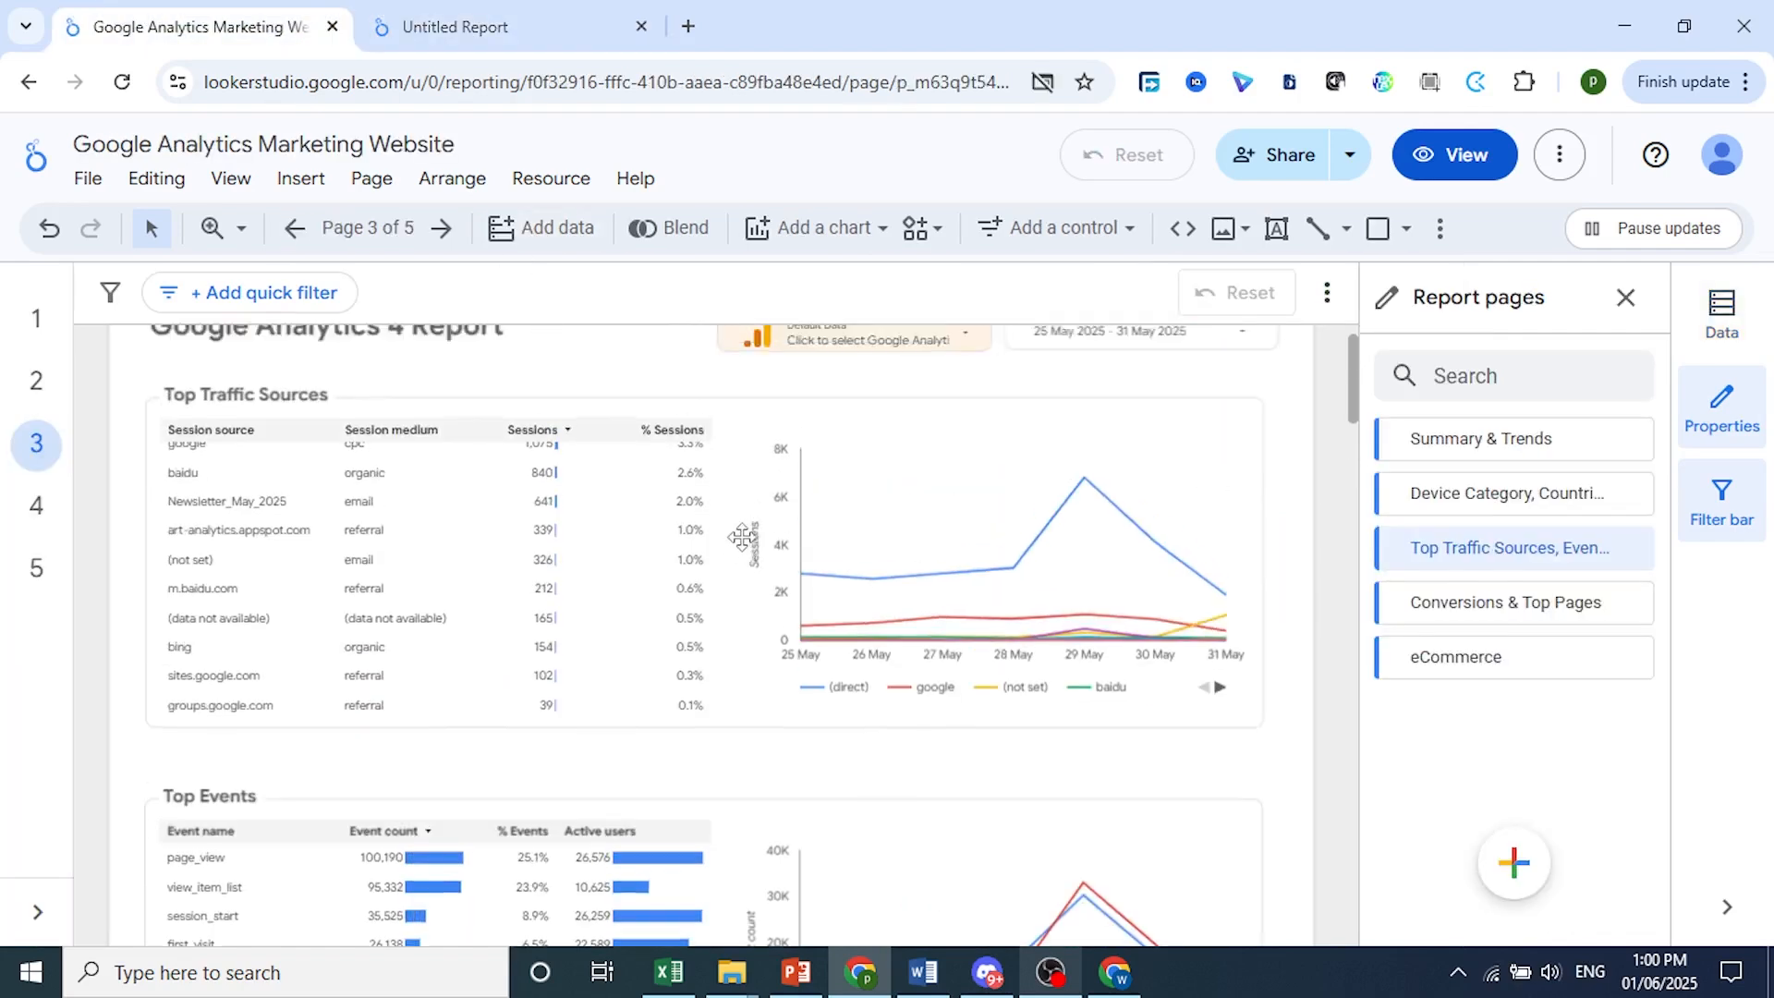
pyautogui.scroll(-5, 758, 580)
pyautogui.scroll(-7, 759, 580)
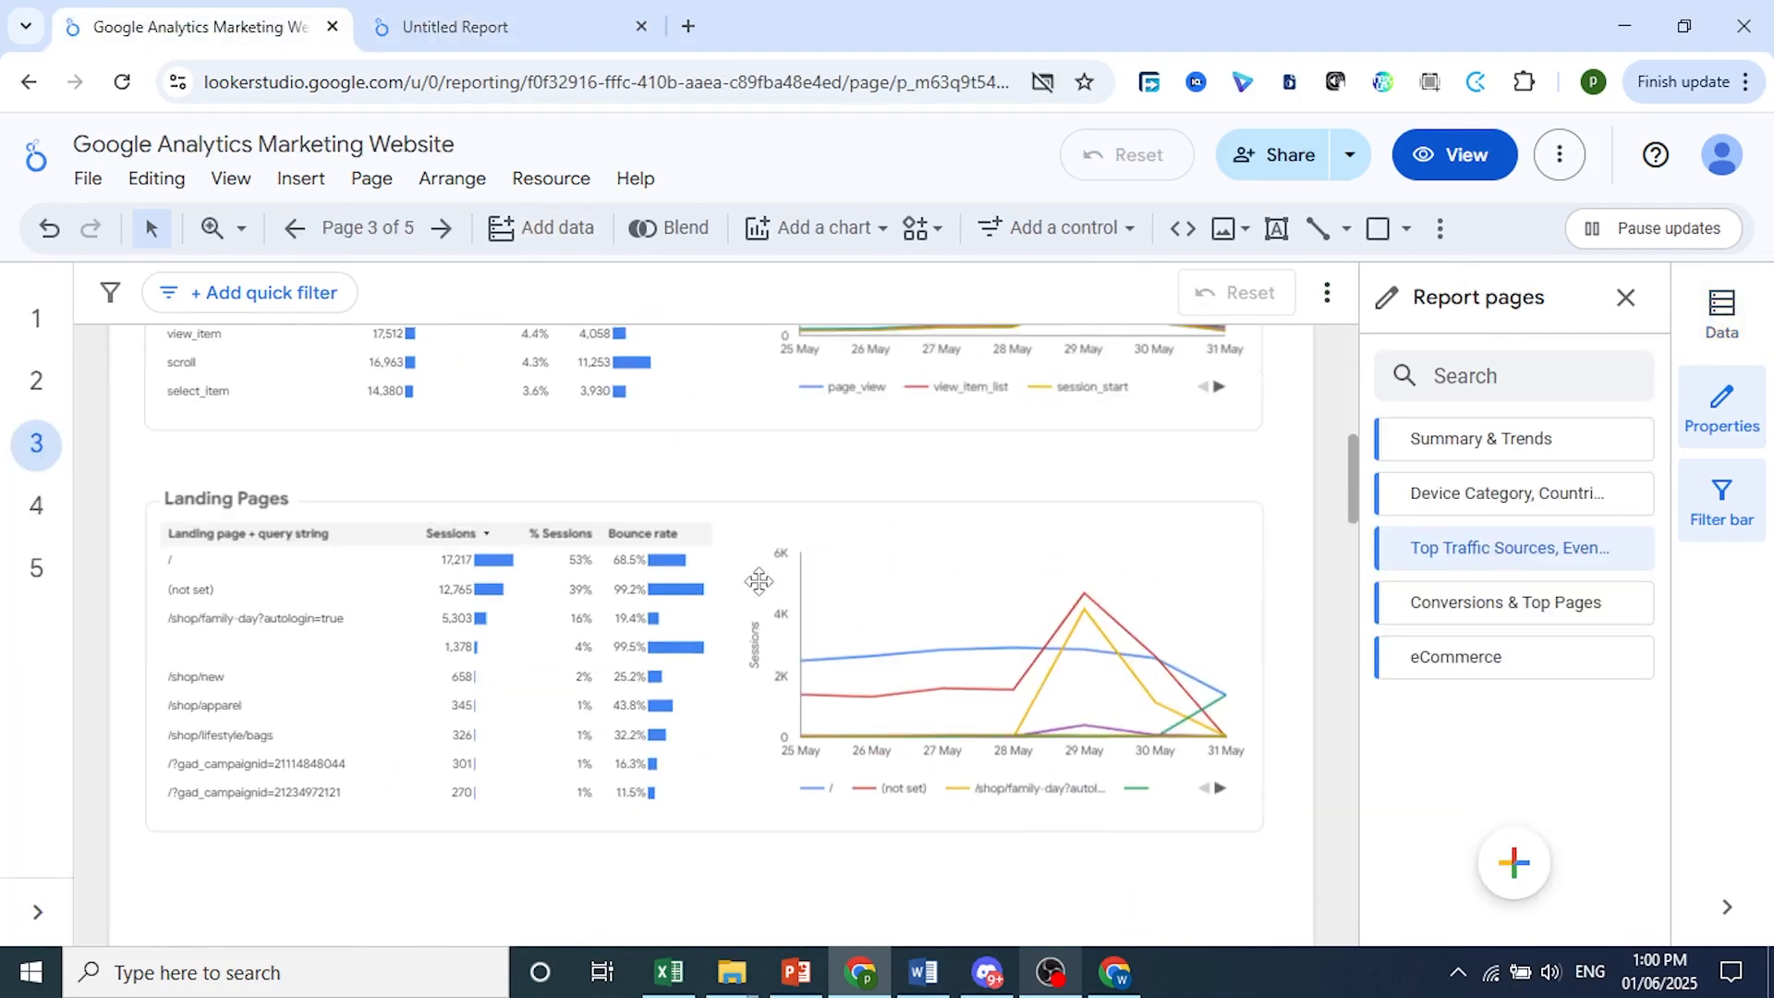
pyautogui.scroll(-3, 759, 591)
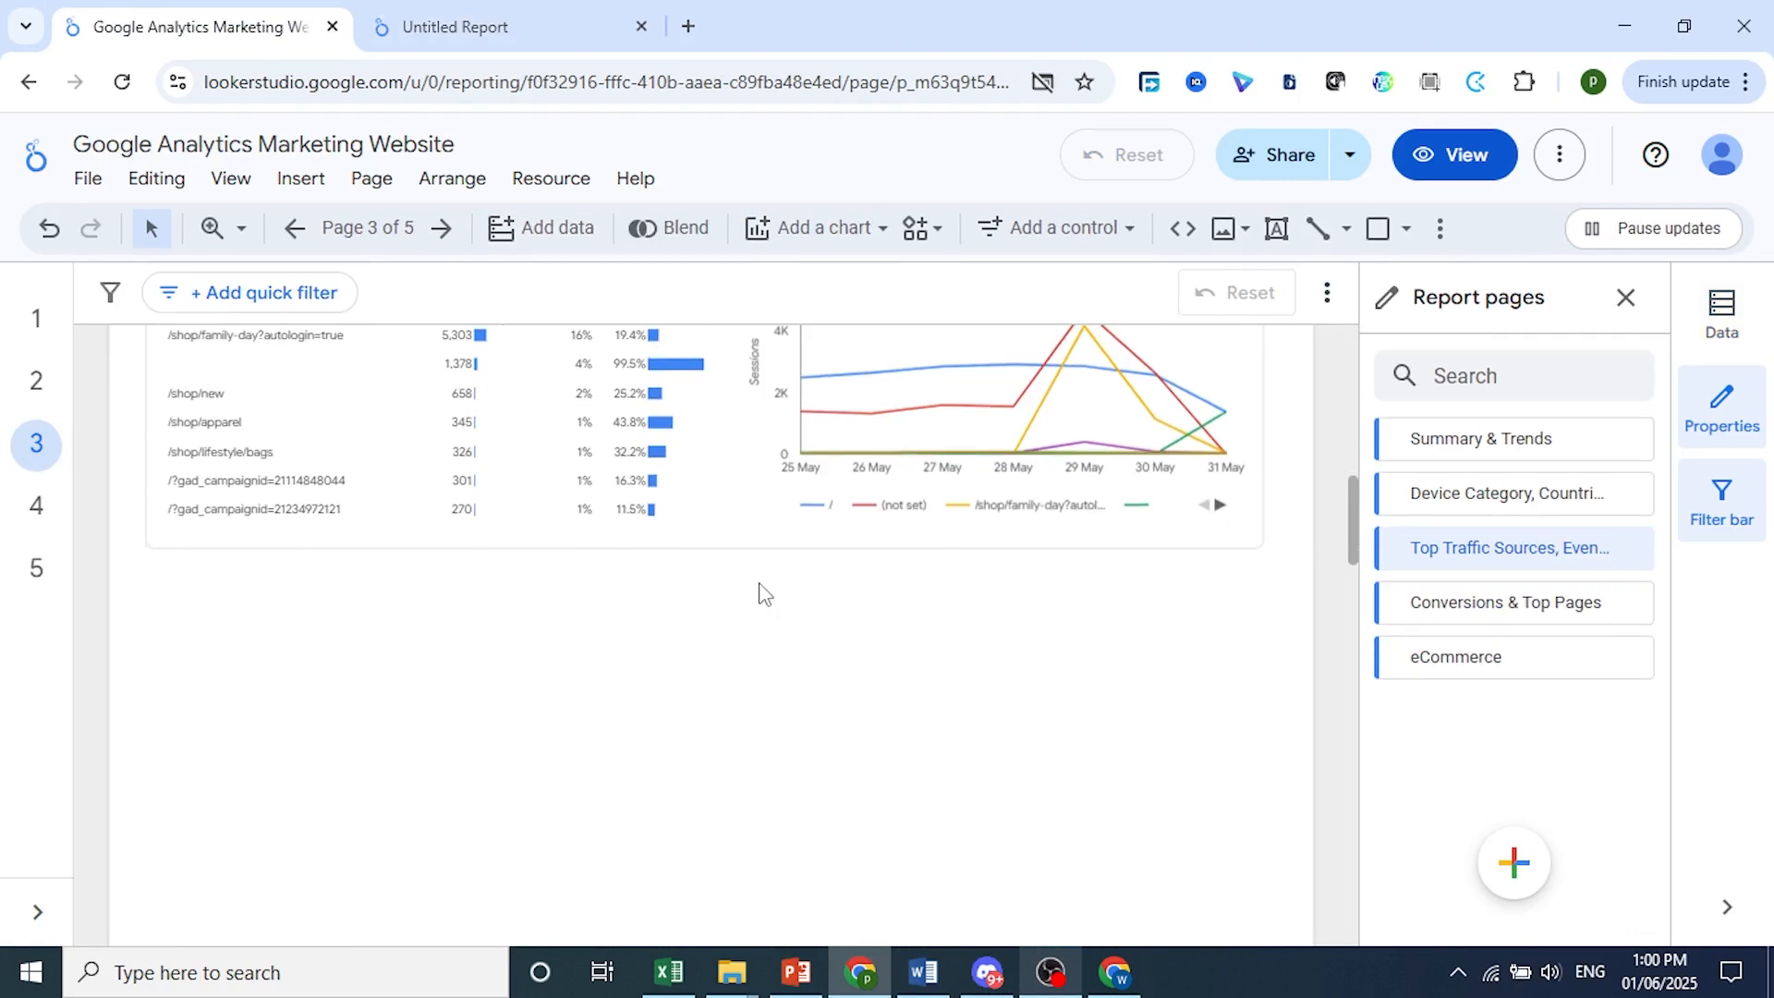